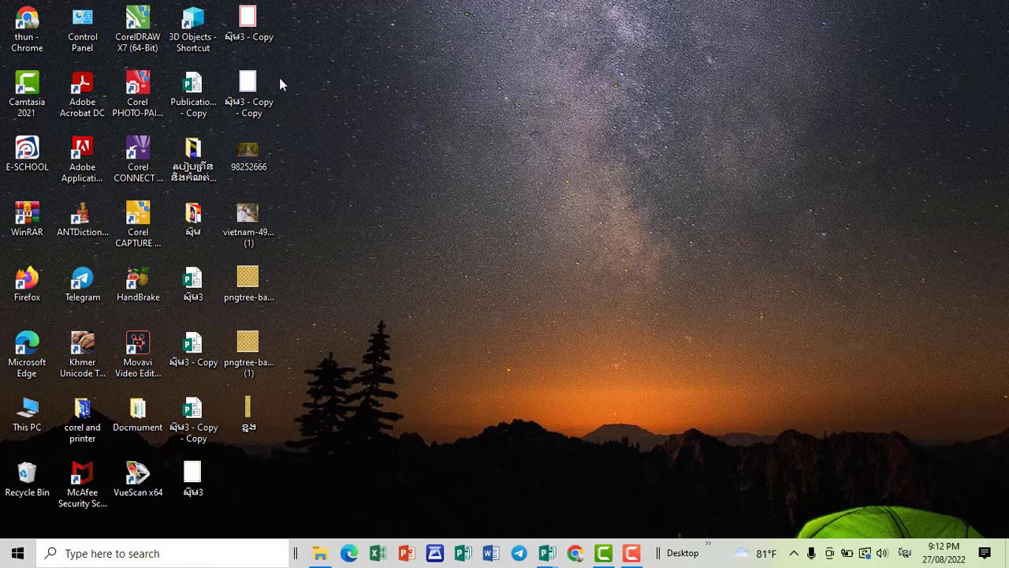
Raise the speaker volume from 36 to 91, then close the volume control.
left_click(268, 82)
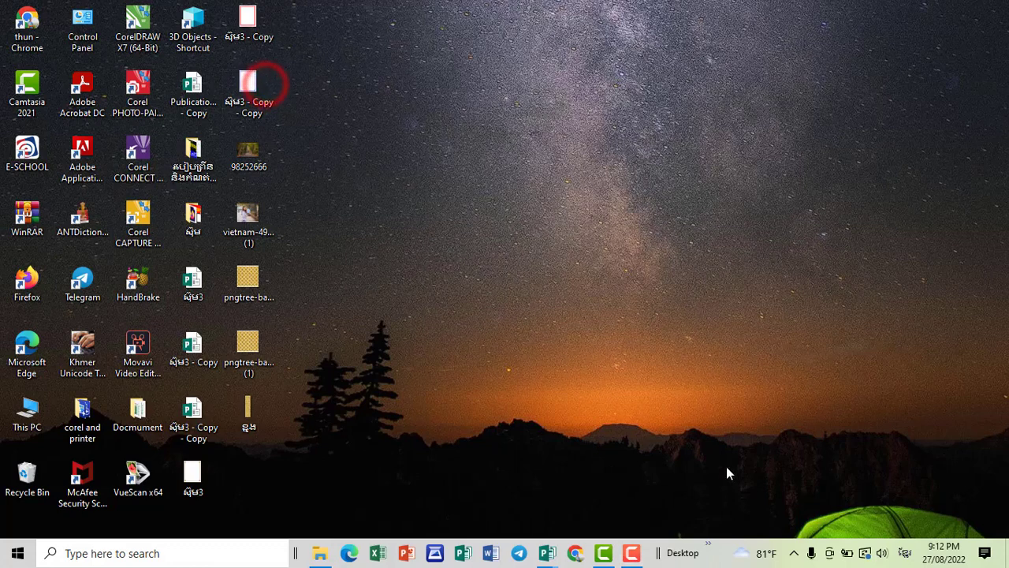
left_click(881, 554)
left_click_drag(856, 517, 963, 515)
left_click(691, 259)
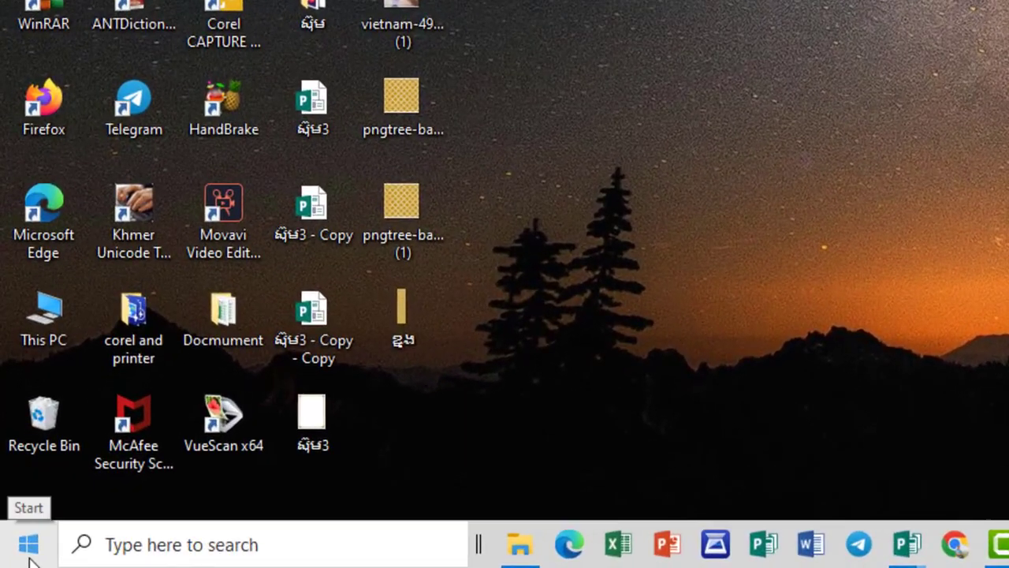
Open the Start menu's All apps list and scroll down through it.
left_click(19, 556)
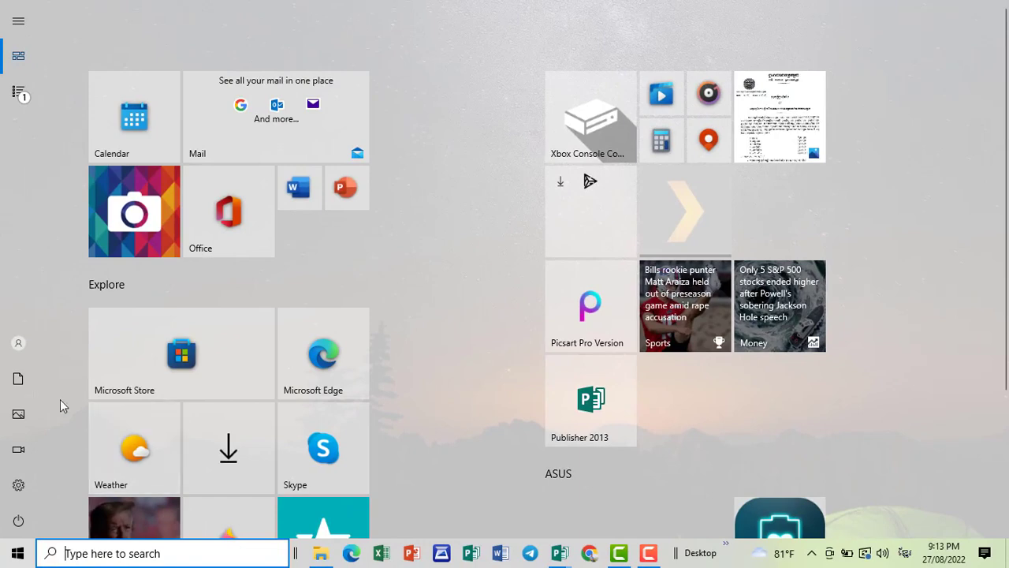
left_click(22, 96)
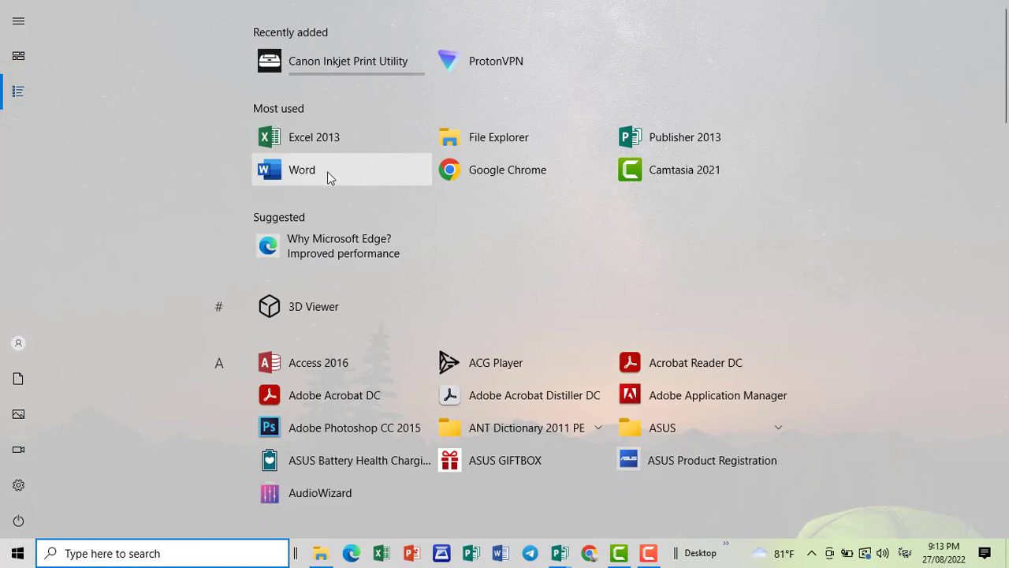
scroll(328, 206, "down", 2)
scroll(328, 228, "down", 5)
scroll(328, 253, "down", 3)
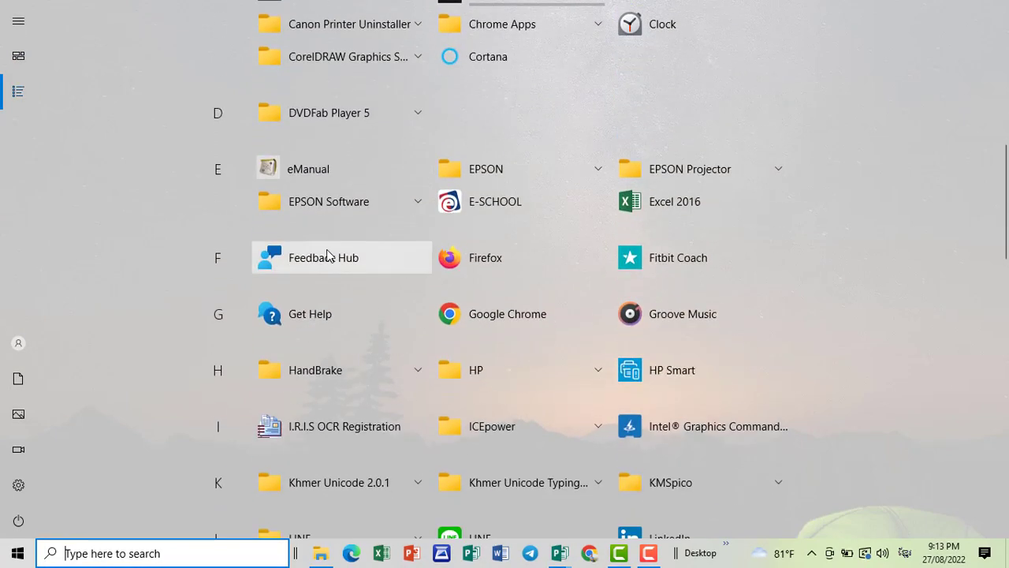
scroll(329, 264, "down", 3)
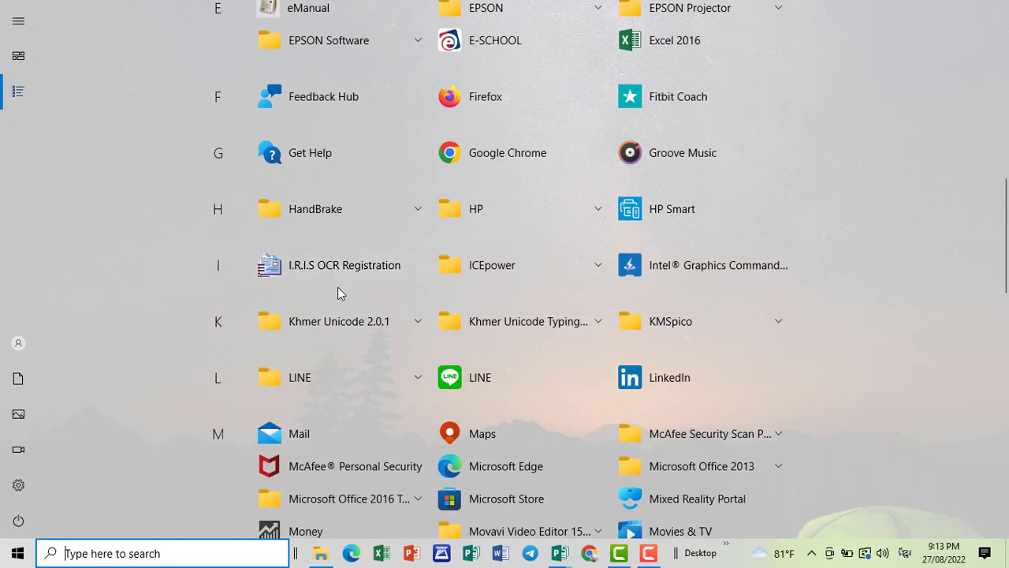
scroll(343, 298, "down", 1)
scroll(351, 308, "down", 1)
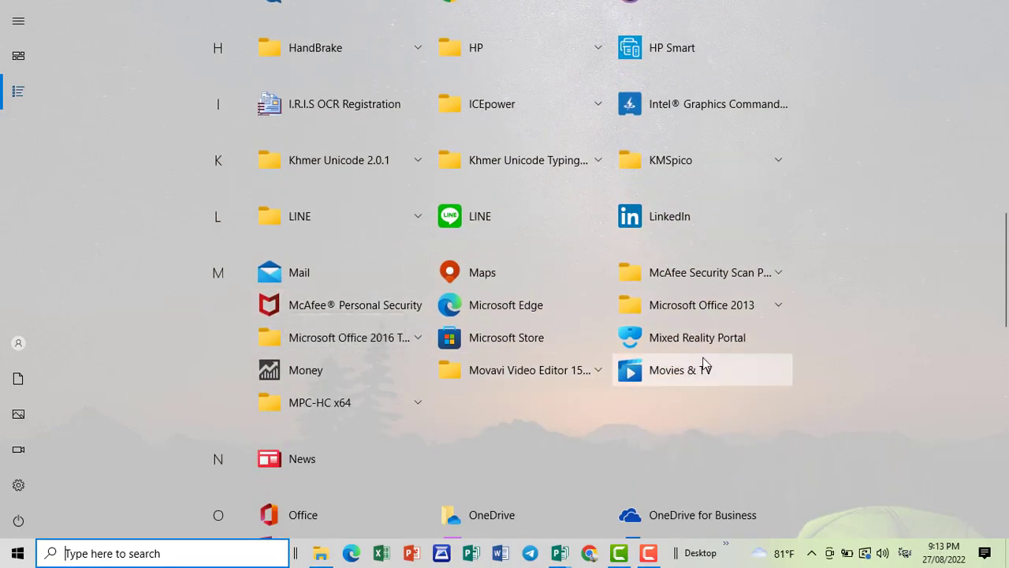
Expand the Microsoft Office 2016 Tools folder and scroll back up to Word.
left_click(370, 339)
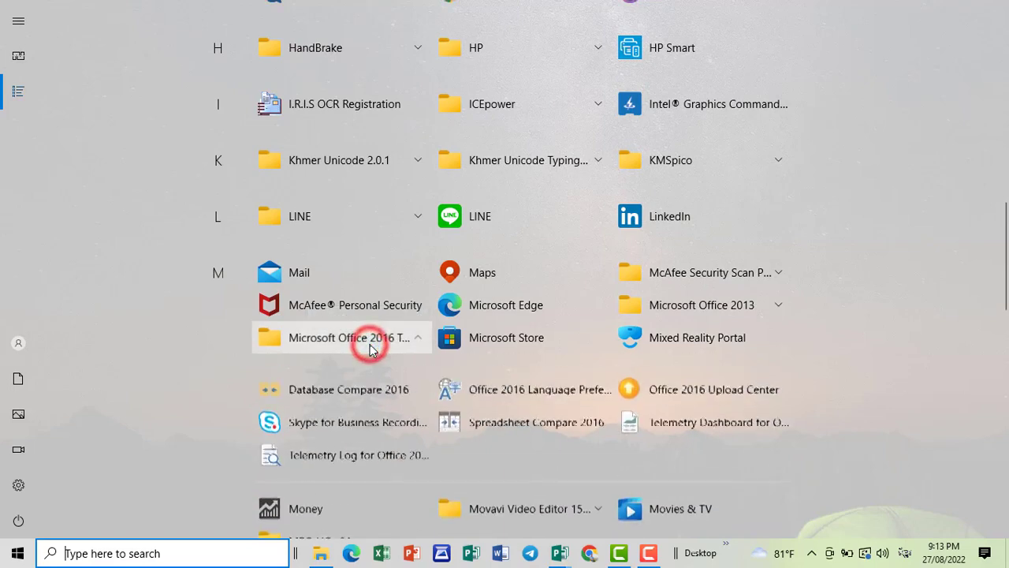
scroll(507, 396, "down", 2)
scroll(502, 399, "down", 1)
scroll(502, 399, "down", 1)
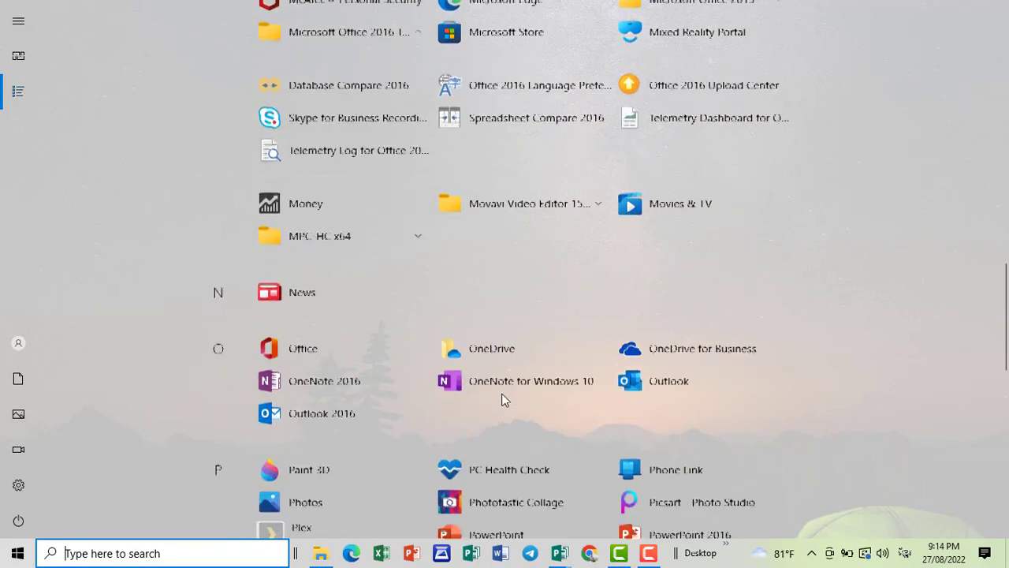
scroll(503, 398, "down", 2)
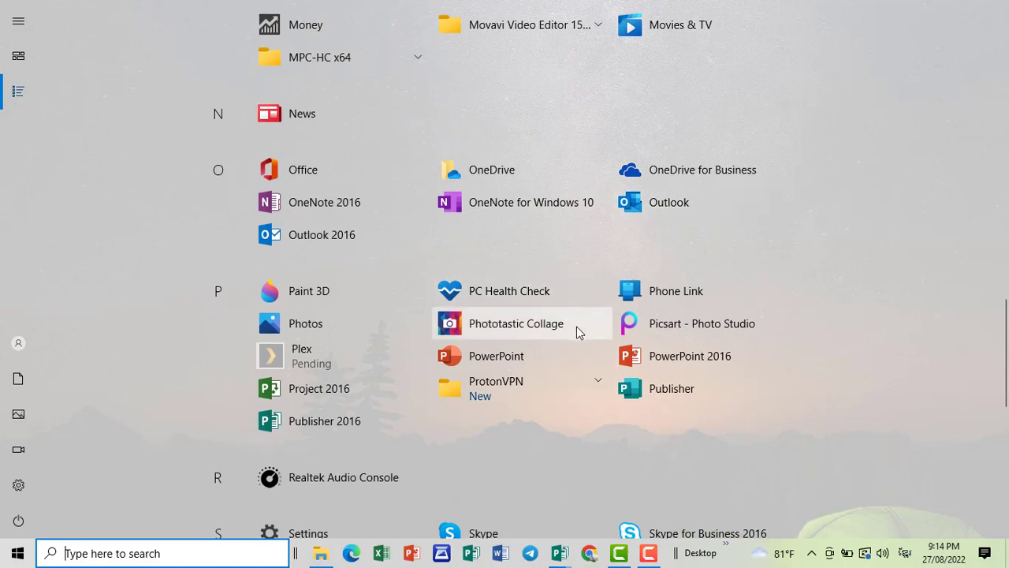
scroll(552, 380, "down", 1)
scroll(554, 380, "down", 2)
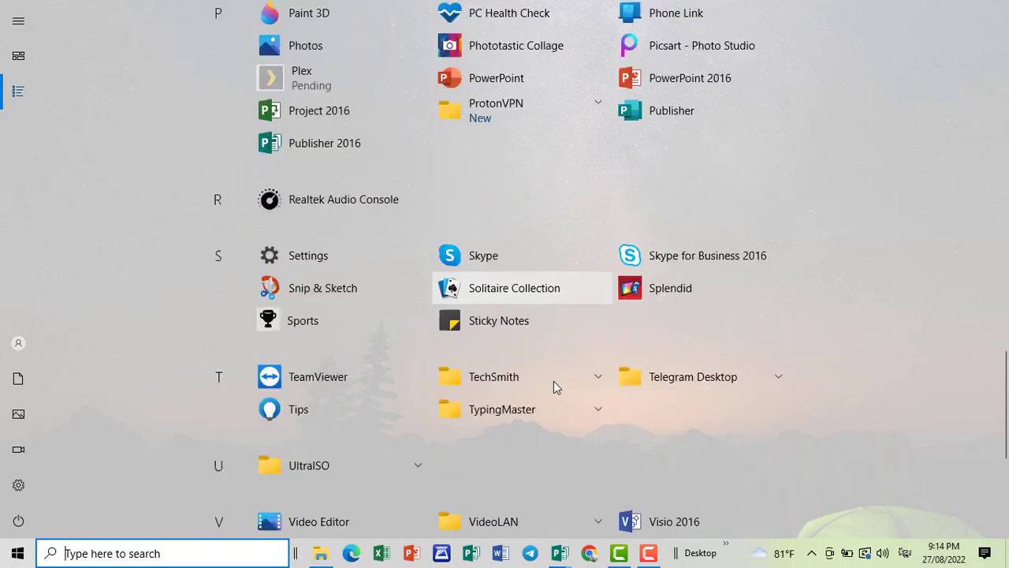
scroll(553, 381, "down", 2)
scroll(553, 381, "up", 4)
scroll(555, 367, "up", 2)
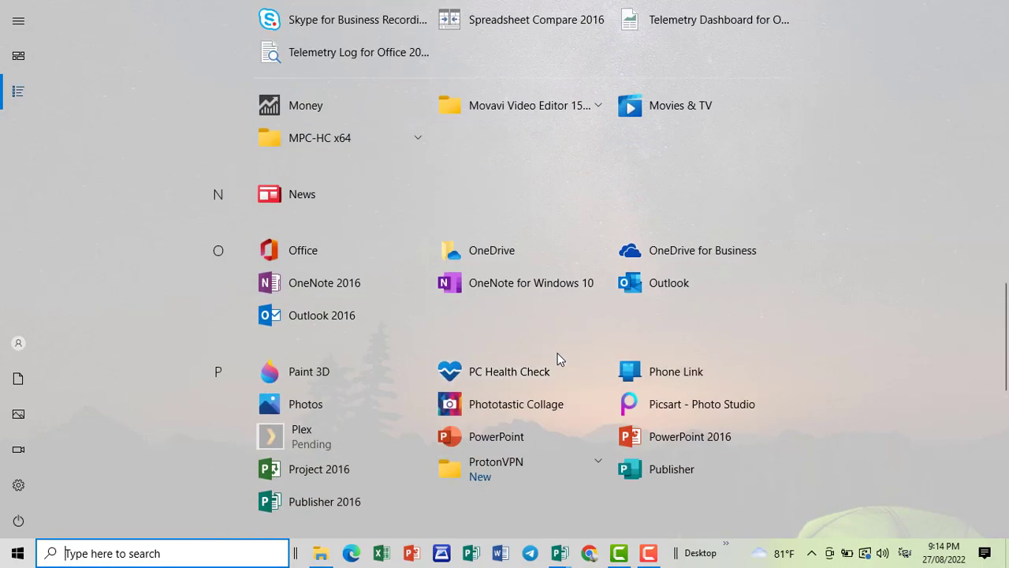
scroll(556, 354, "up", 3)
scroll(555, 353, "up", 3)
scroll(551, 352, "up", 4)
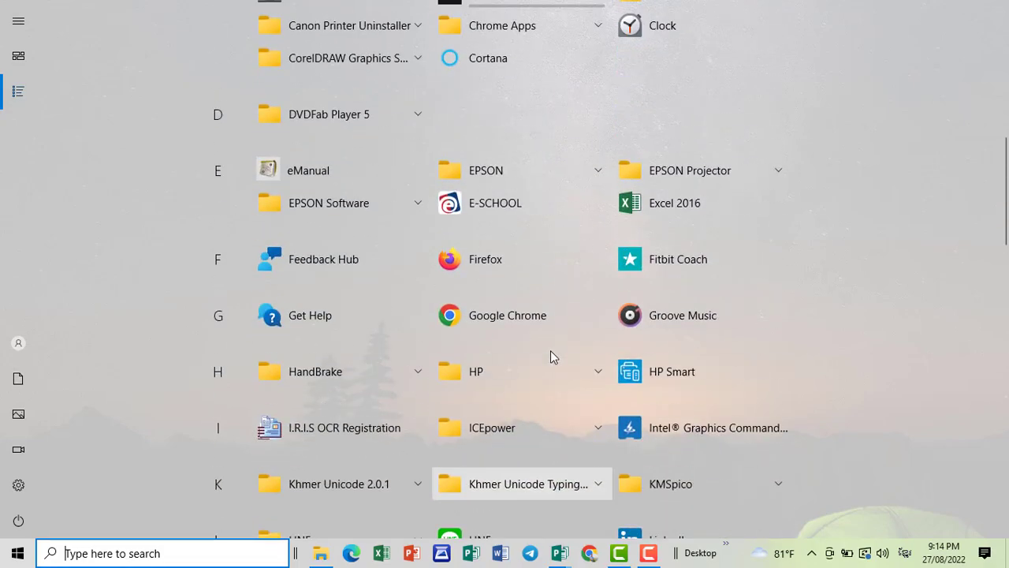
scroll(551, 353, "up", 2)
scroll(550, 350, "up", 1)
scroll(550, 350, "up", 2)
scroll(551, 350, "up", 2)
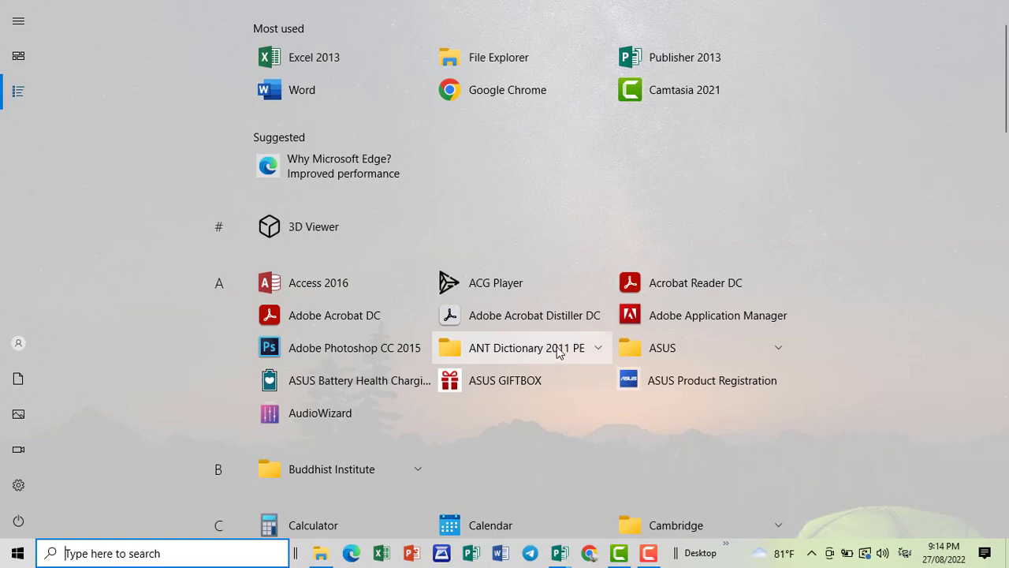
scroll(563, 331, "up", 1)
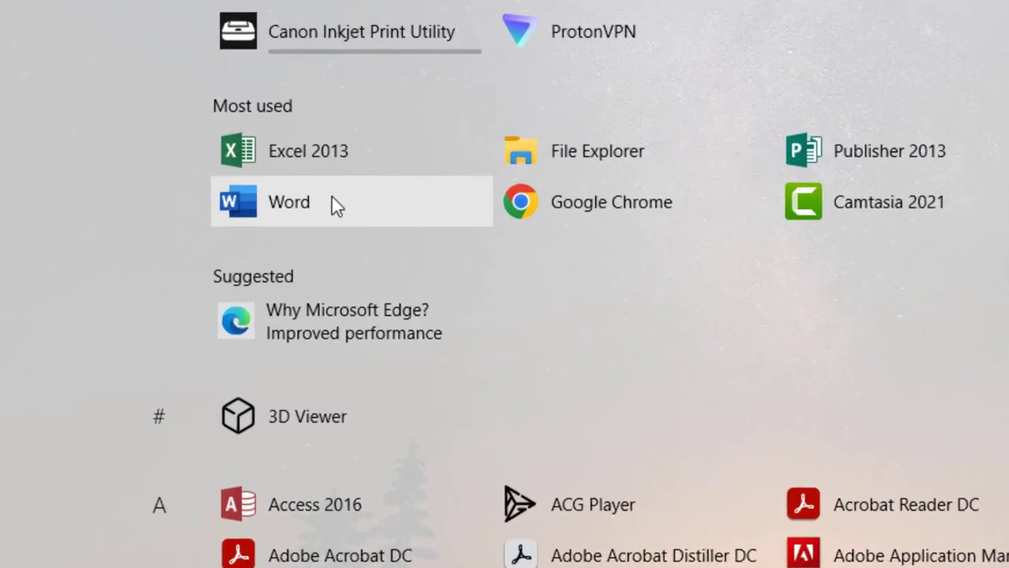
Launch Word, dismiss the Get genuine Office warning, and create a blank document.
left_click(317, 209)
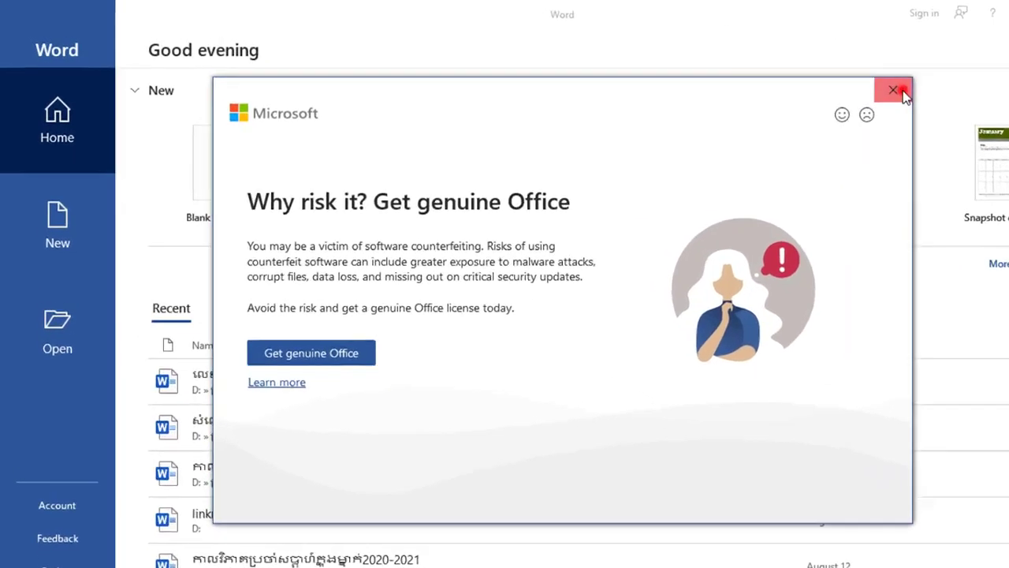
left_click(800, 80)
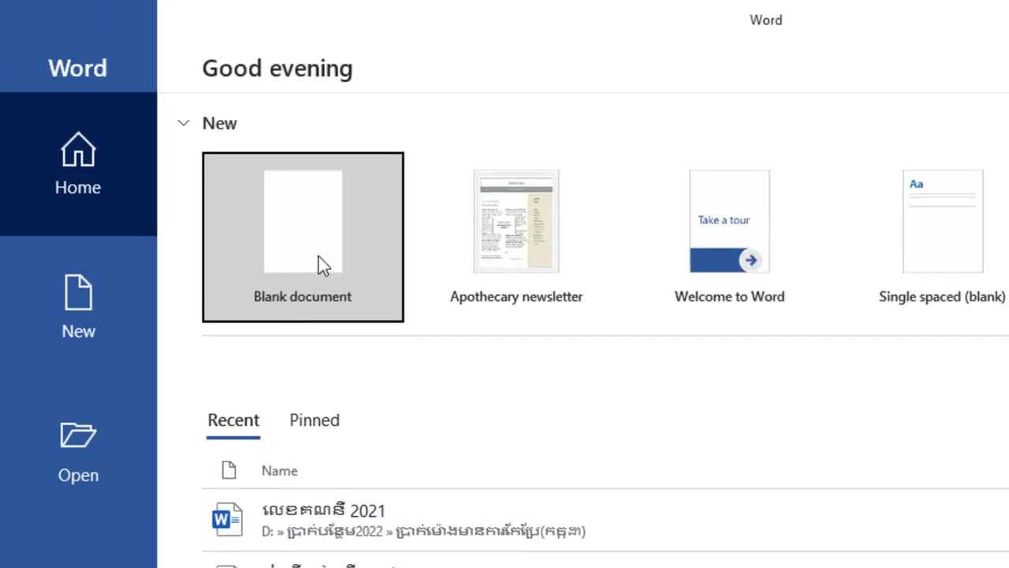
left_click(208, 168)
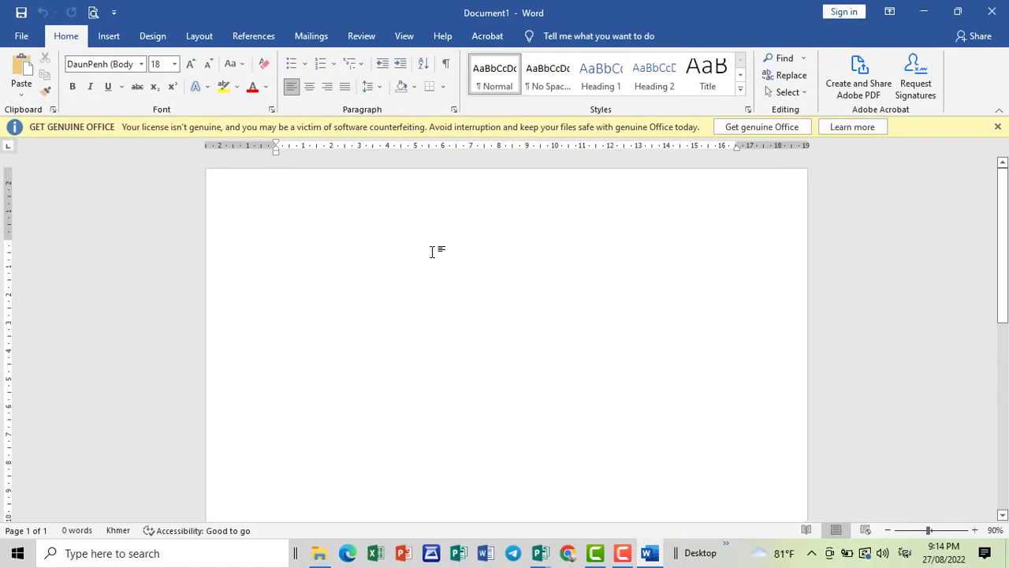
scroll(438, 257, "down", 2)
scroll(446, 269, "up", 1)
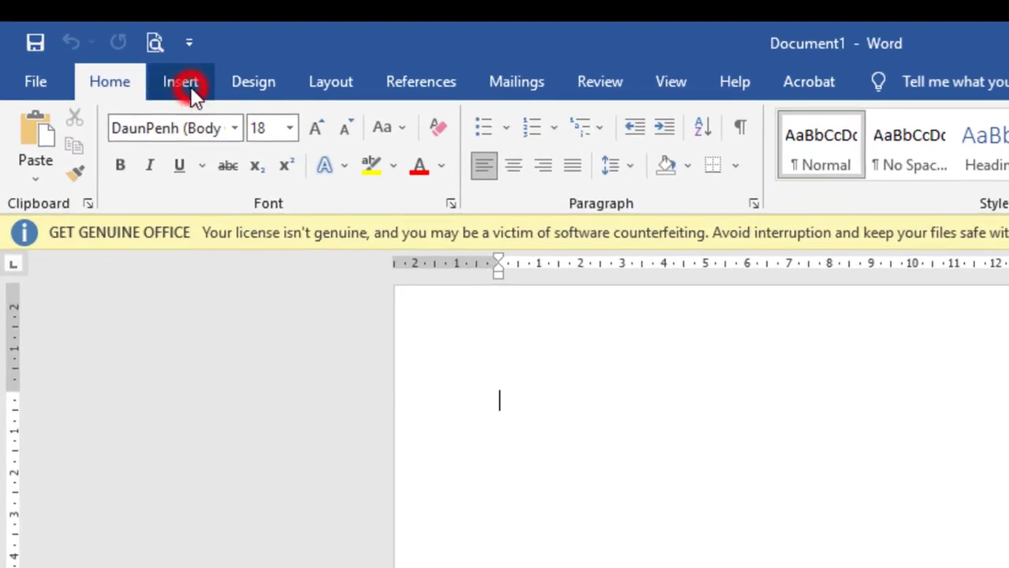
Insert the woman's photo from the Downloads folder via Insert > Pictures > This Device.
left_click(190, 88)
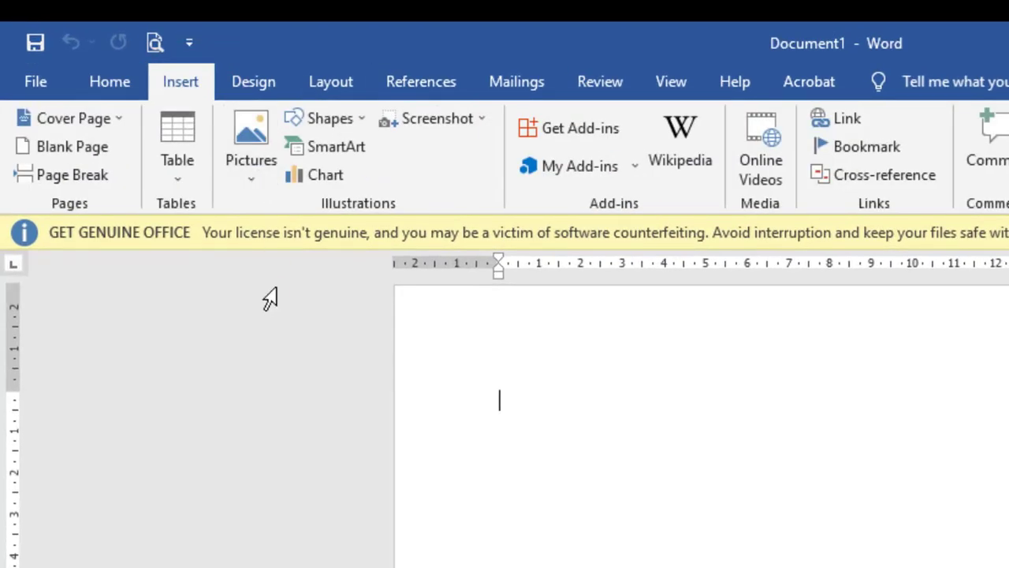
left_click(257, 178)
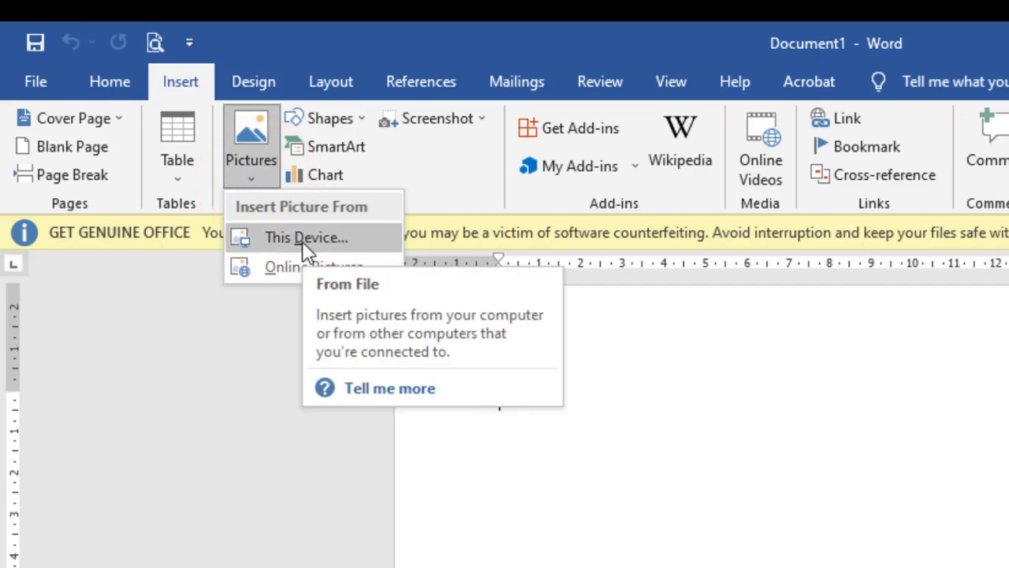
left_click(291, 237)
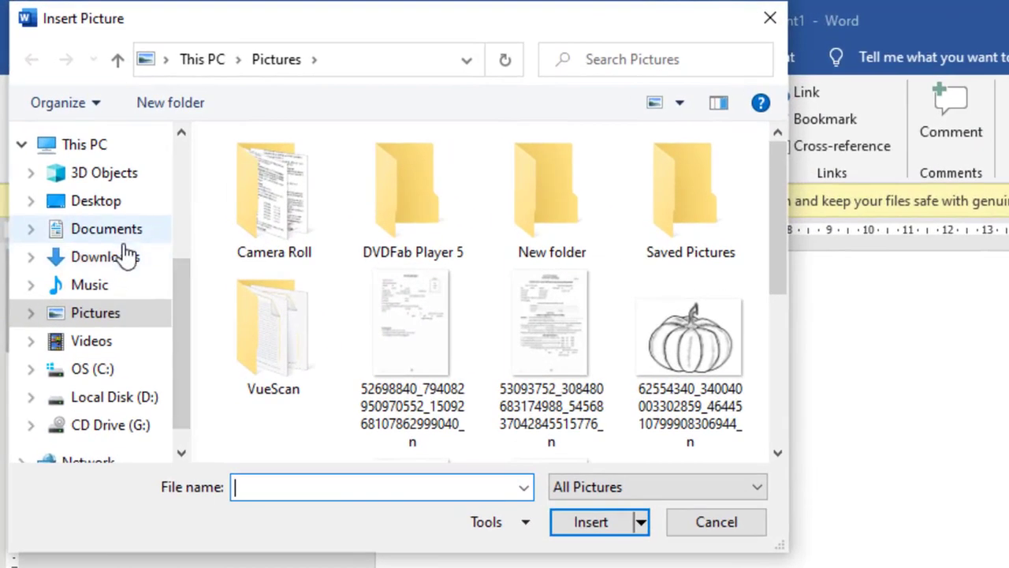
left_click(77, 162)
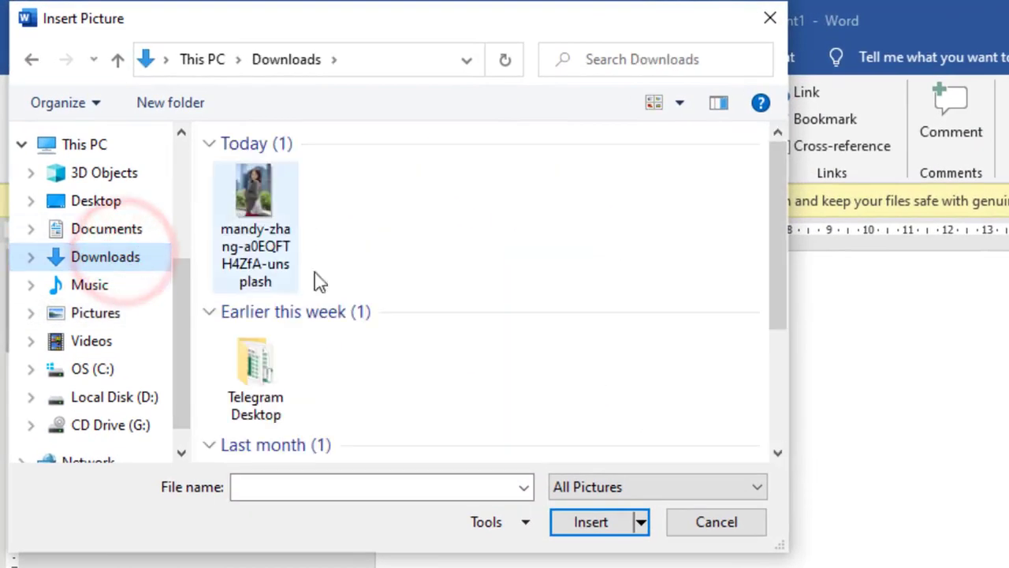
double_click(259, 214)
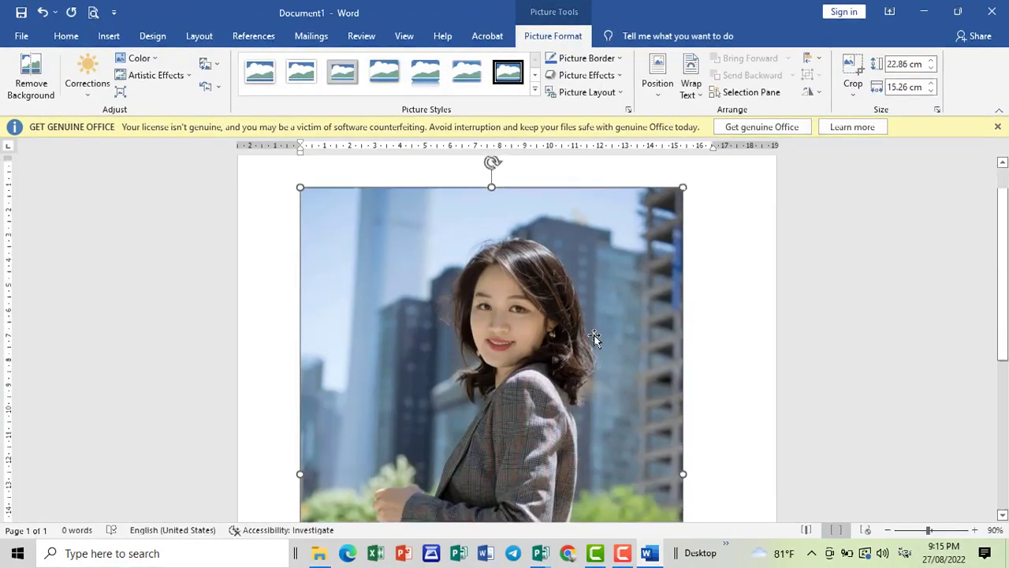
scroll(596, 339, "down", 3)
scroll(596, 338, "down", 2)
scroll(595, 331, "up", 1)
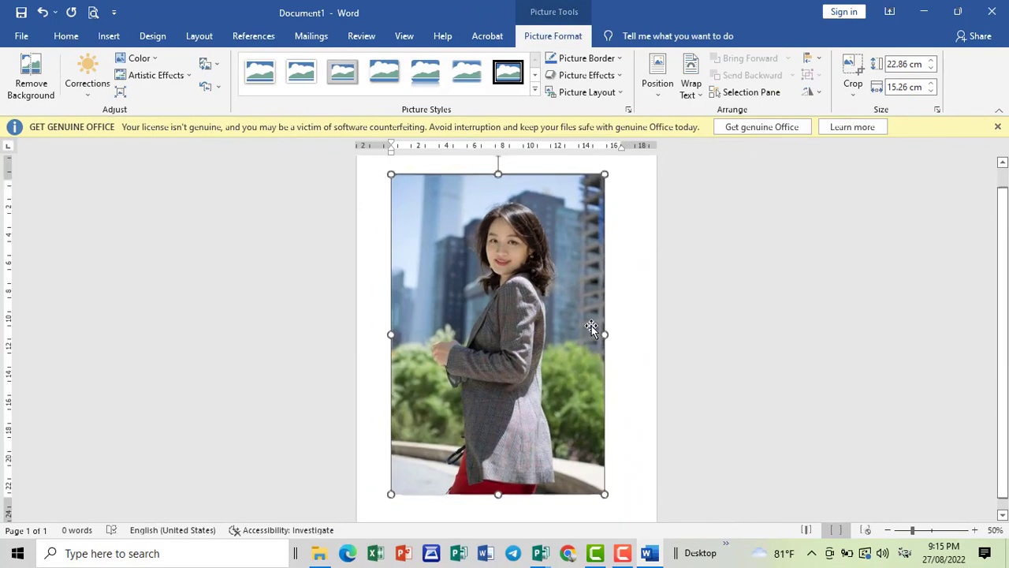
scroll(579, 294, "down", 3)
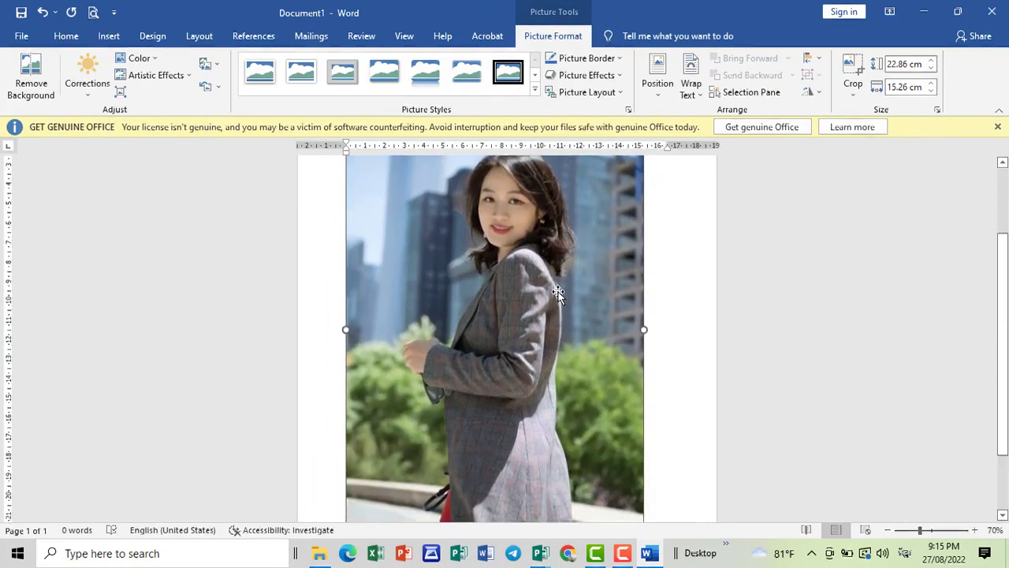
scroll(557, 291, "down", 1, "ctrl")
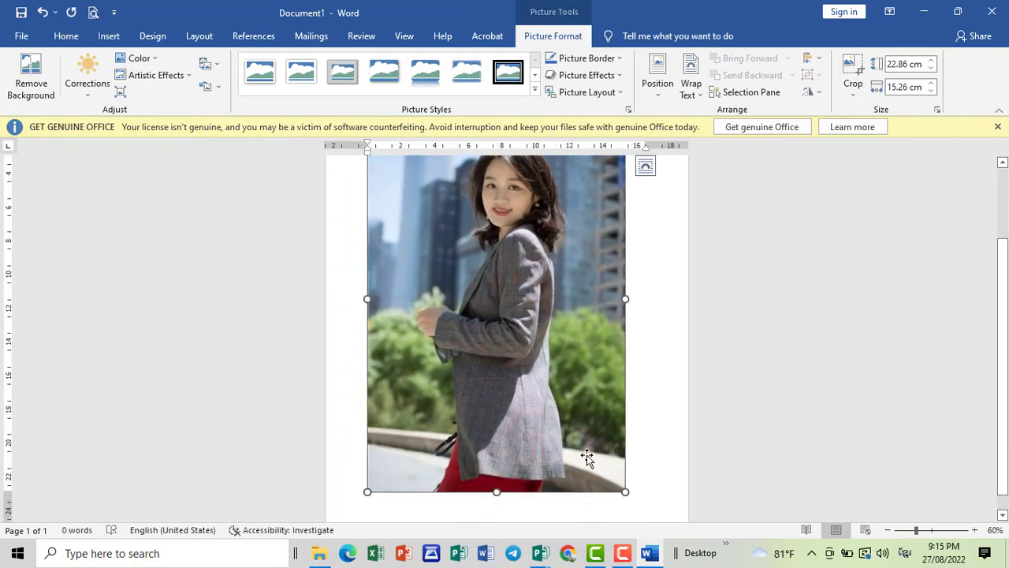
left_click_drag(625, 471, 646, 498)
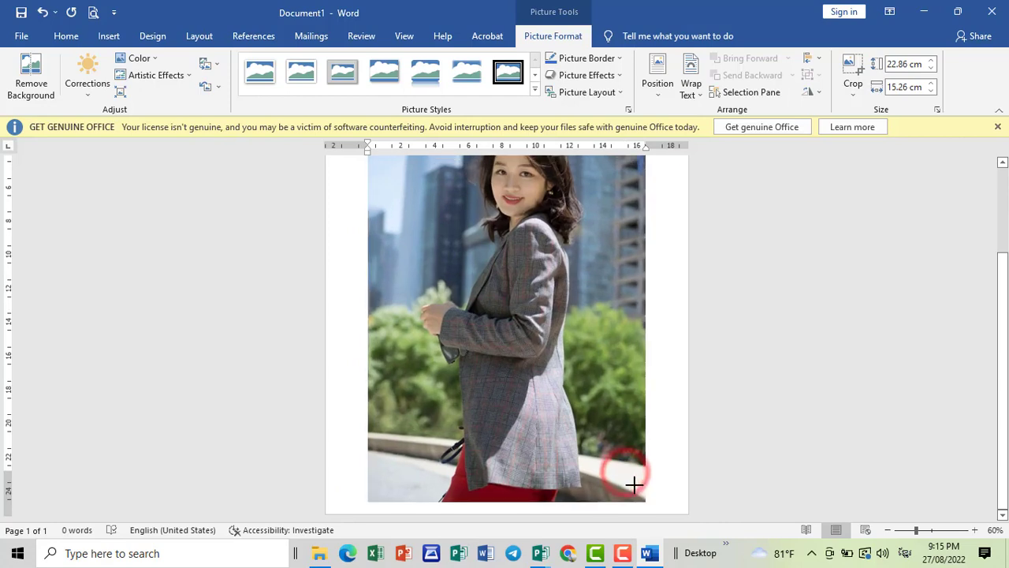
scroll(624, 401, "up", 2)
left_click(483, 282)
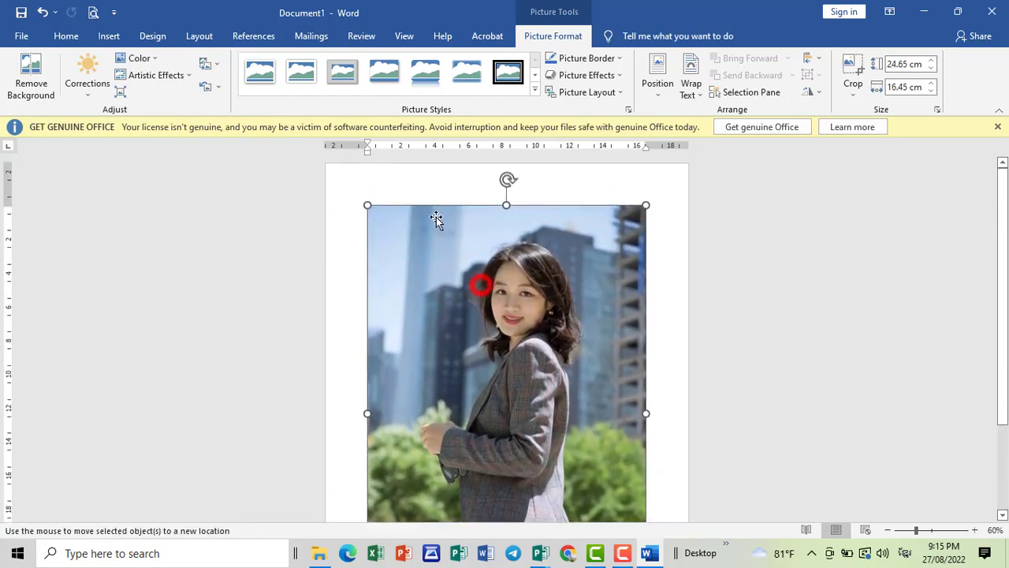
left_click(455, 248)
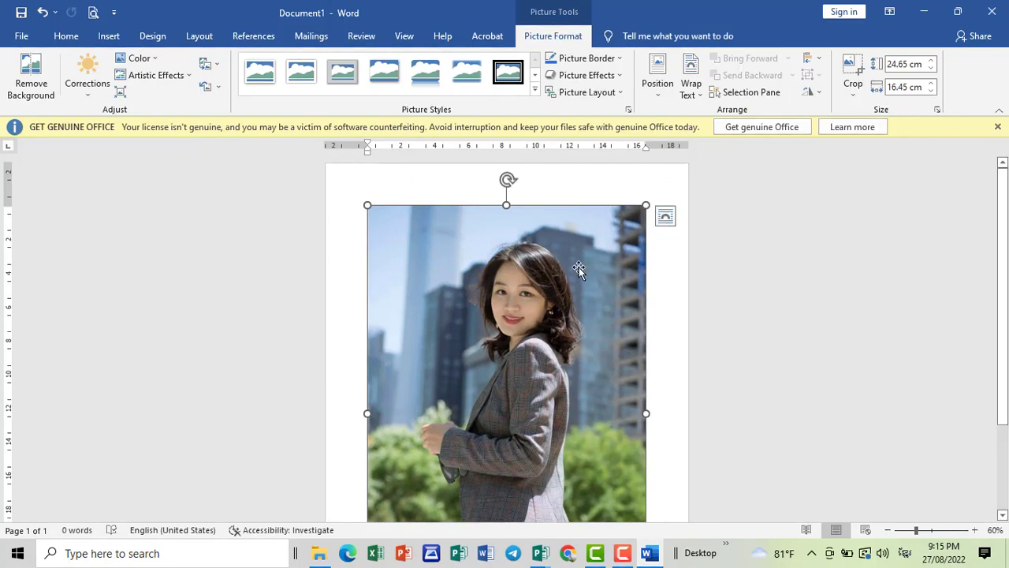
left_click(597, 268)
scroll(605, 269, "down", 2)
scroll(608, 270, "up", 4, "ctrl")
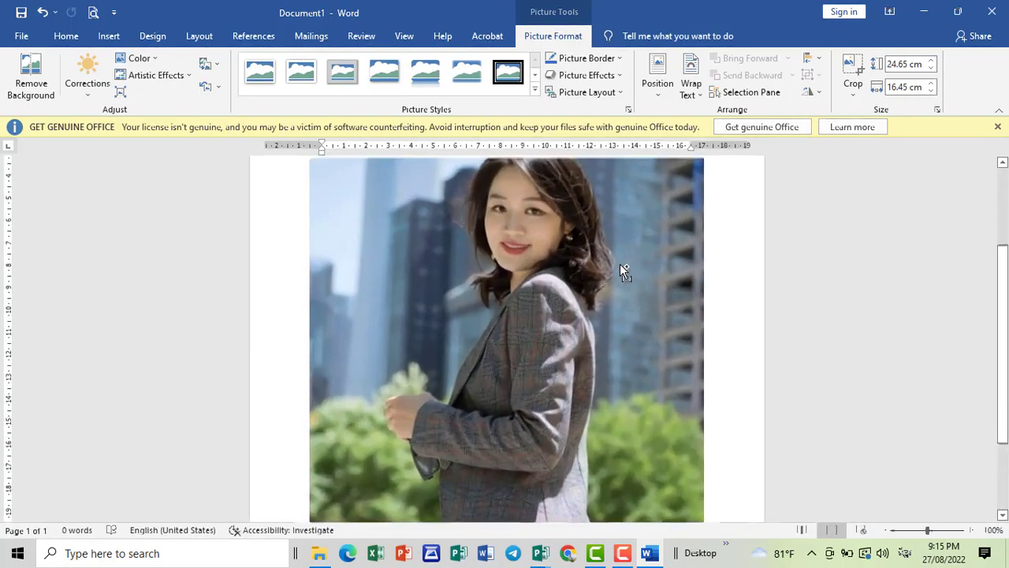
scroll(614, 272, "down", 4)
scroll(613, 276, "down", 3)
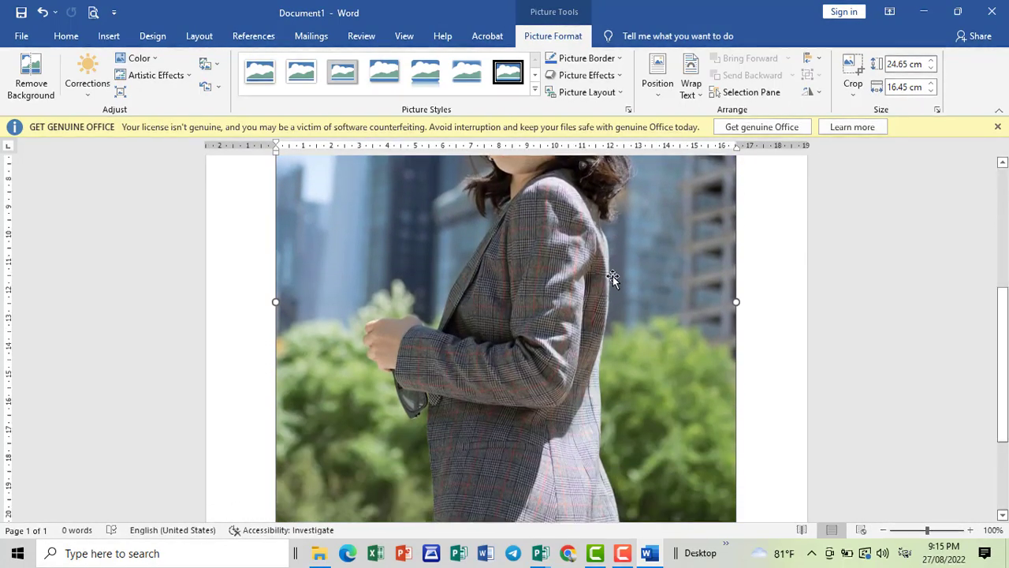
scroll(605, 267, "down", 1, "ctrl")
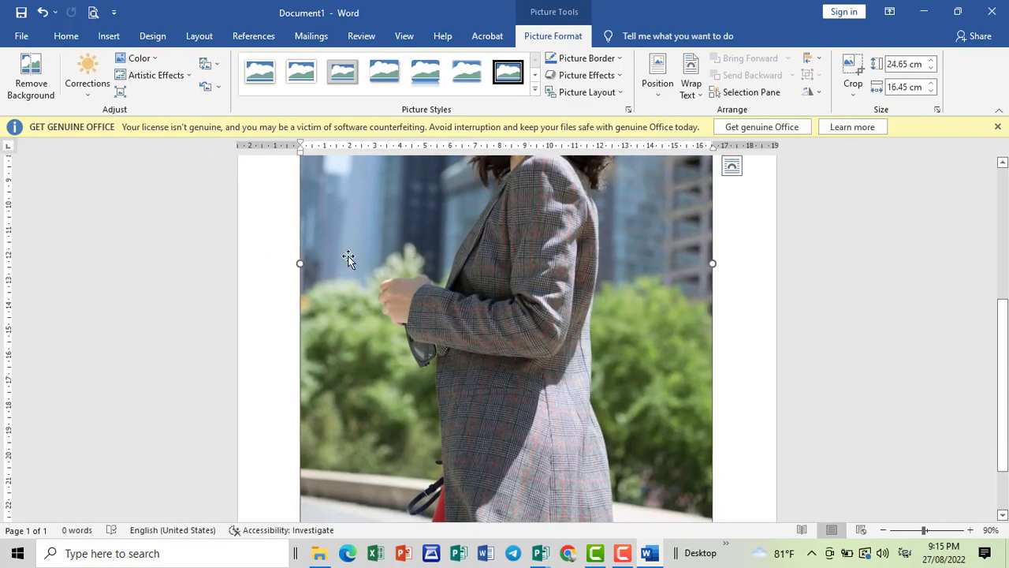
scroll(526, 252, "up", 1, "ctrl")
scroll(525, 250, "down", 1, "ctrl")
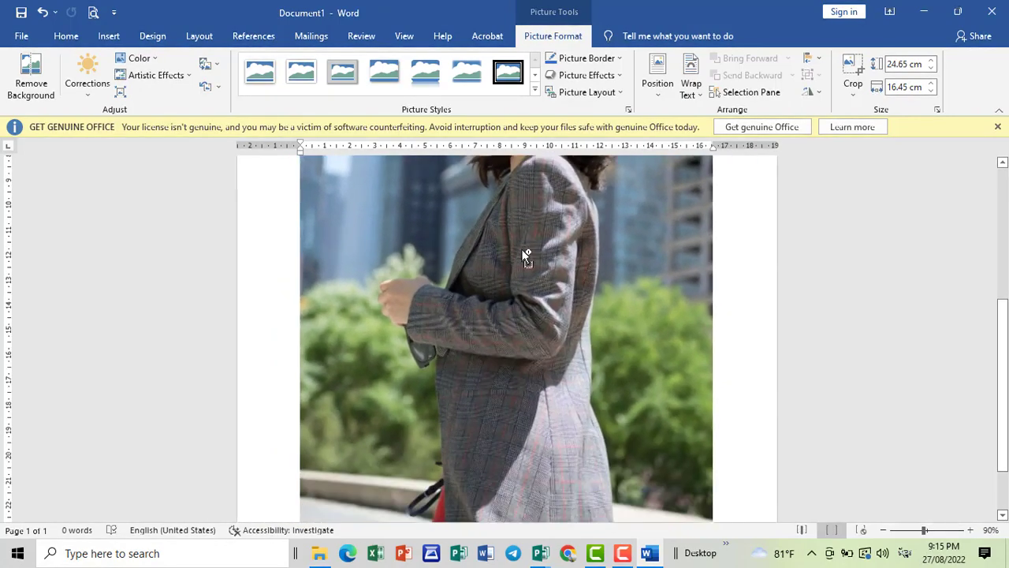
scroll(528, 244, "down", 3, "ctrl")
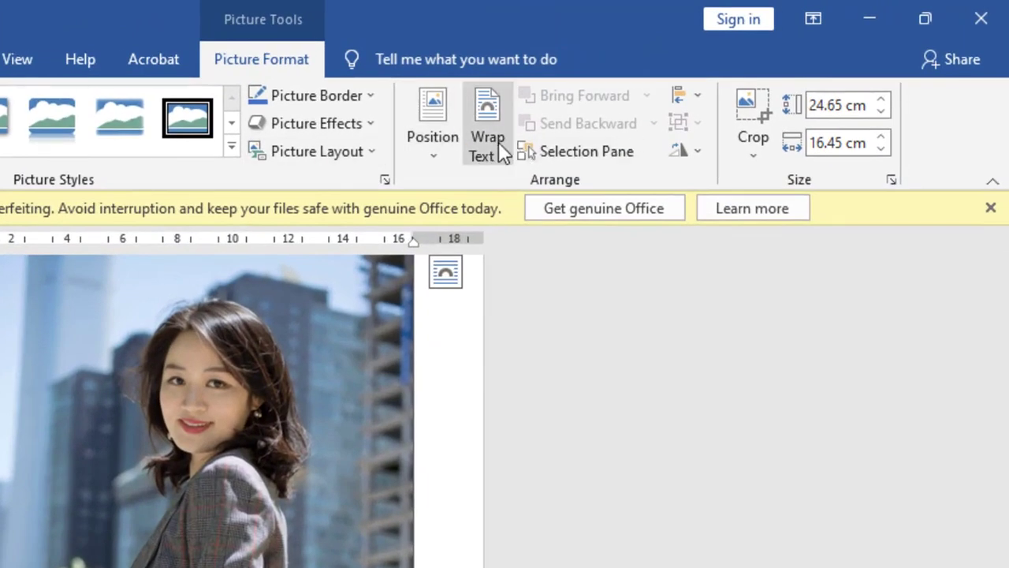
Set the photo's wrapping to In Front of Text and drag it to the page top.
left_click(493, 150)
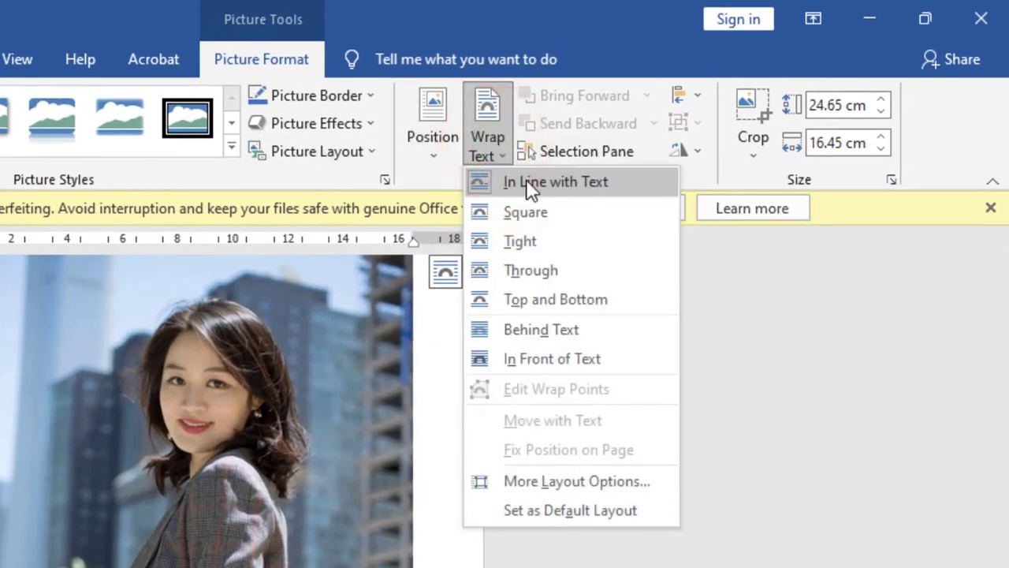
left_click(523, 364)
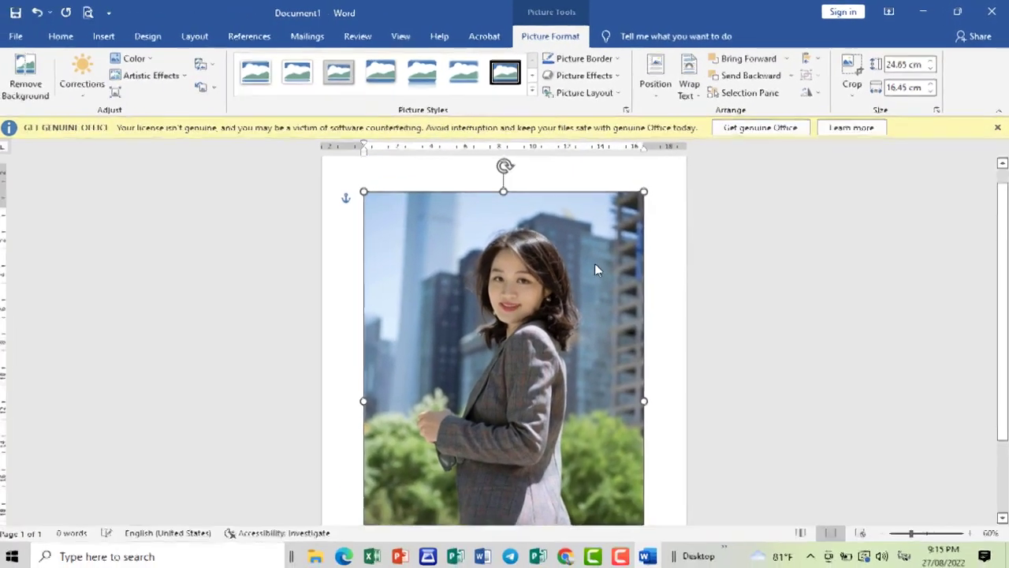
mouse_move(598, 257)
left_mouse_down()
mouse_move(561, 210)
mouse_move(597, 200)
left_mouse_up()
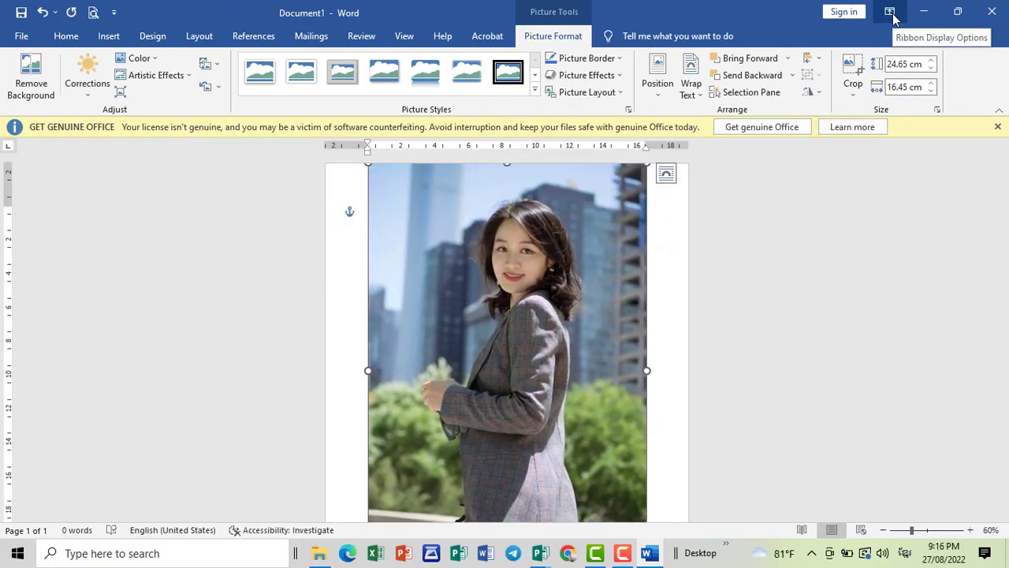
scroll(588, 343, "down", 3)
scroll(589, 346, "up", 1)
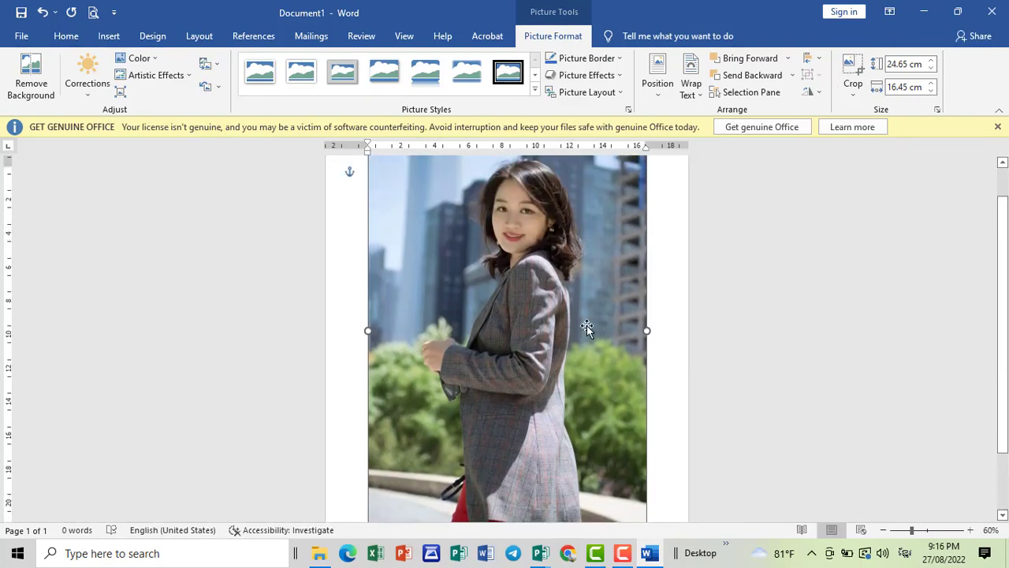
scroll(583, 321, "up", 4, "ctrl")
scroll(584, 315, "down", 3)
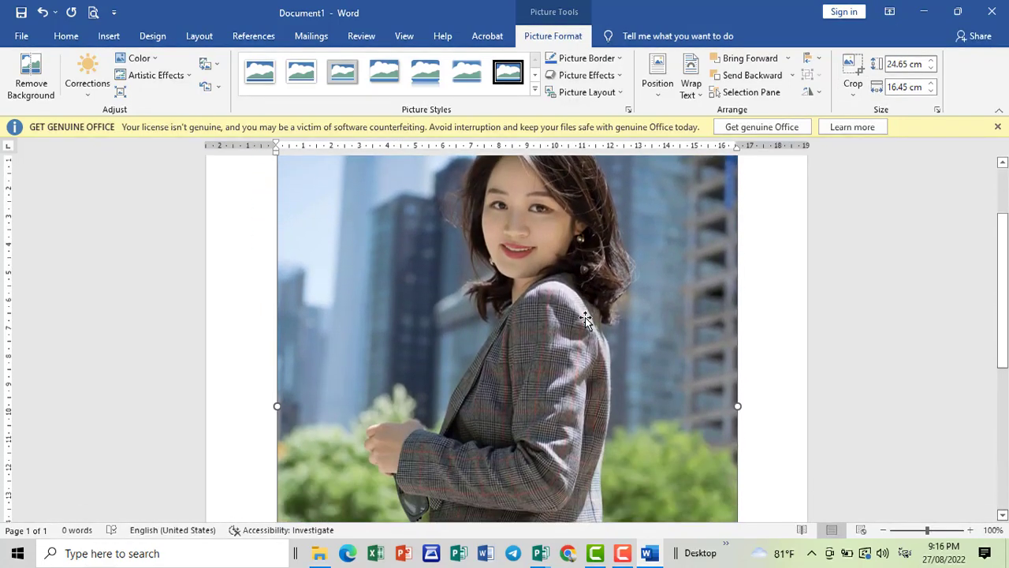
left_click_drag(568, 247, 568, 281)
scroll(569, 261, "up", 2)
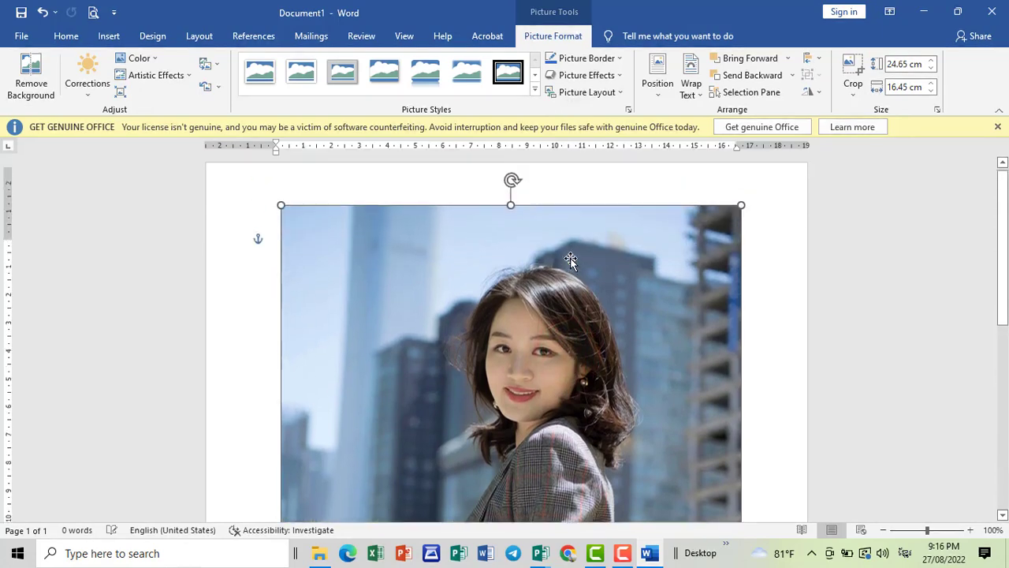
scroll(584, 284, "down", 2)
scroll(604, 303, "down", 4)
scroll(604, 303, "down", 3)
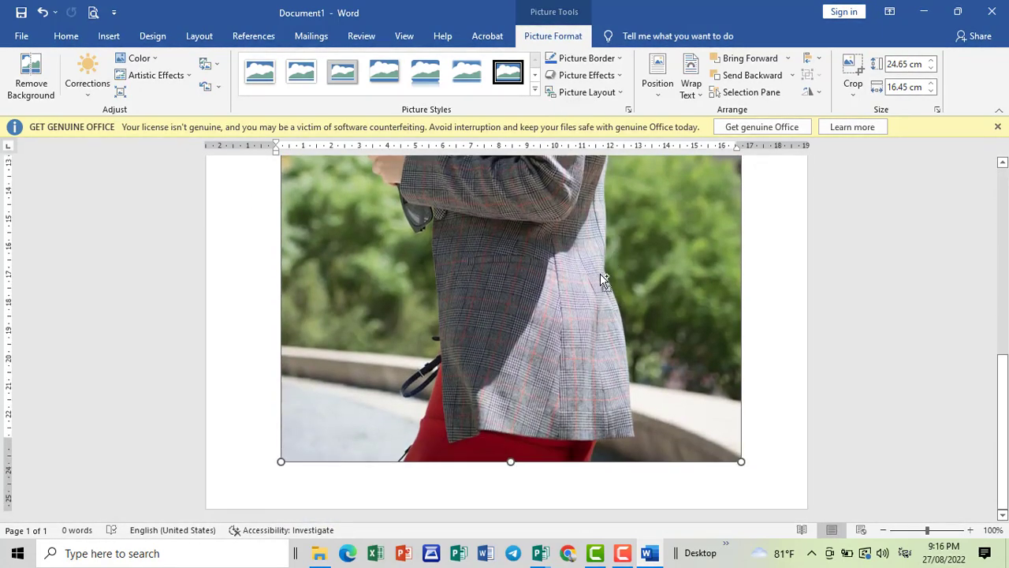
scroll(601, 280, "down", 2, "ctrl")
scroll(619, 277, "down", 2)
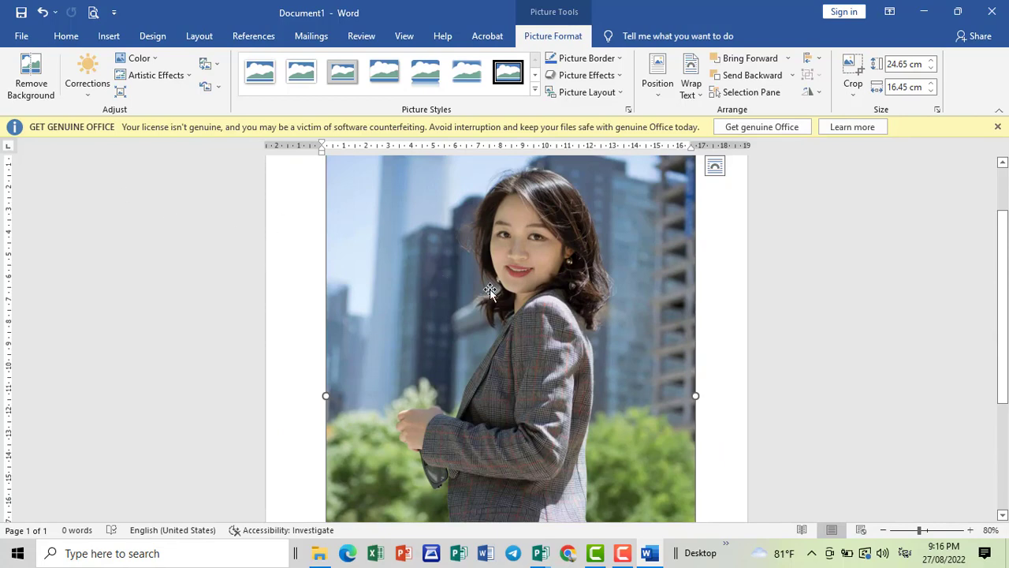
scroll(613, 344, "down", 1)
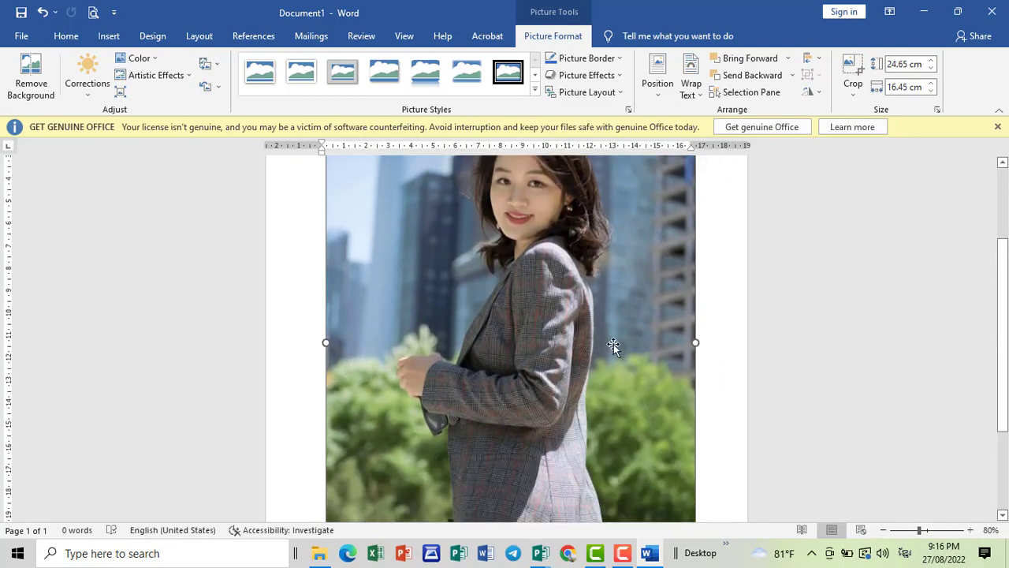
scroll(631, 394, "down", 2)
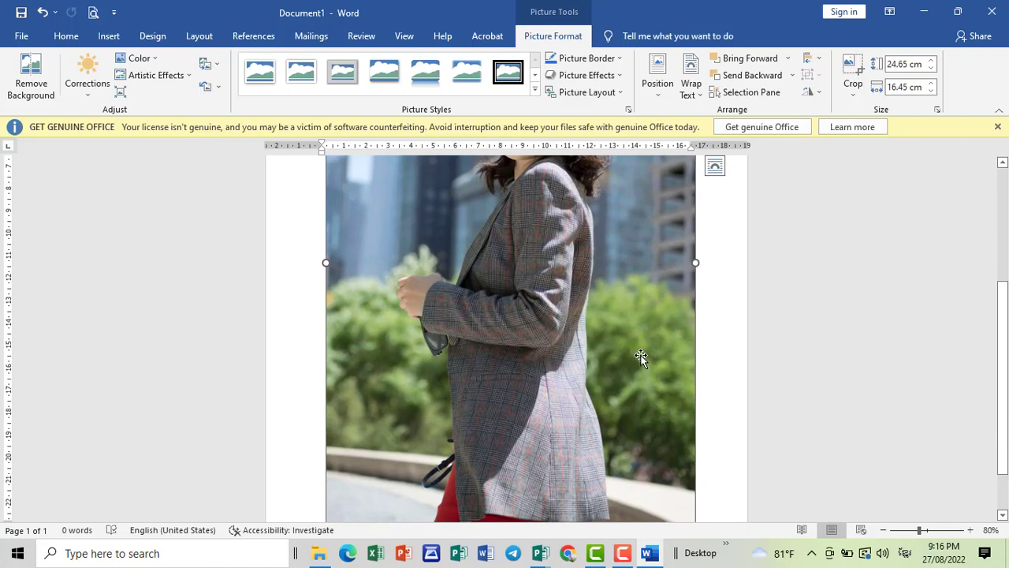
scroll(638, 349, "up", 3)
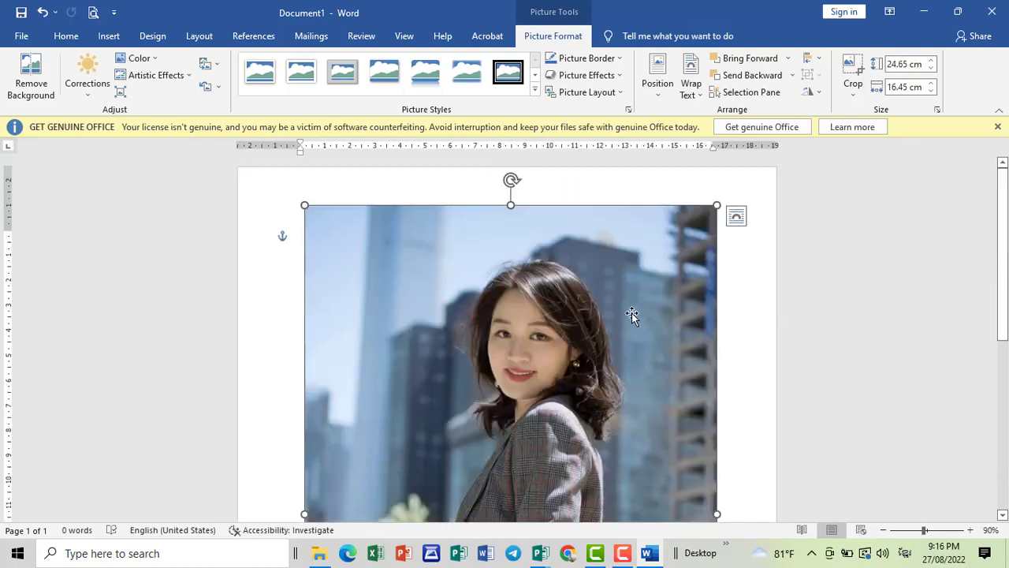
scroll(632, 313, "up", 2, "ctrl")
scroll(653, 378, "down", 3)
scroll(649, 395, "down", 2)
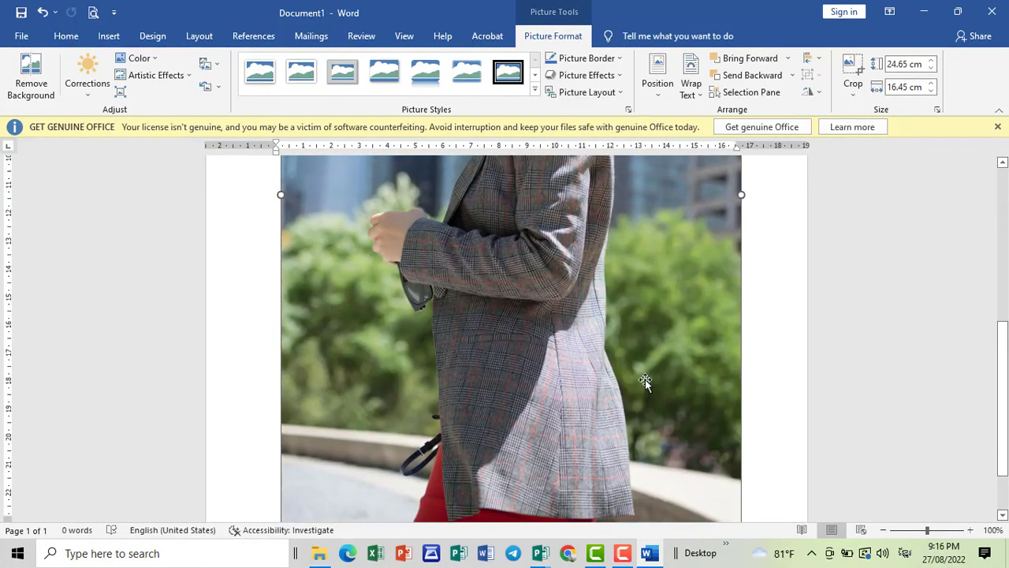
scroll(646, 379, "down", 3, "ctrl")
scroll(643, 357, "up", 3)
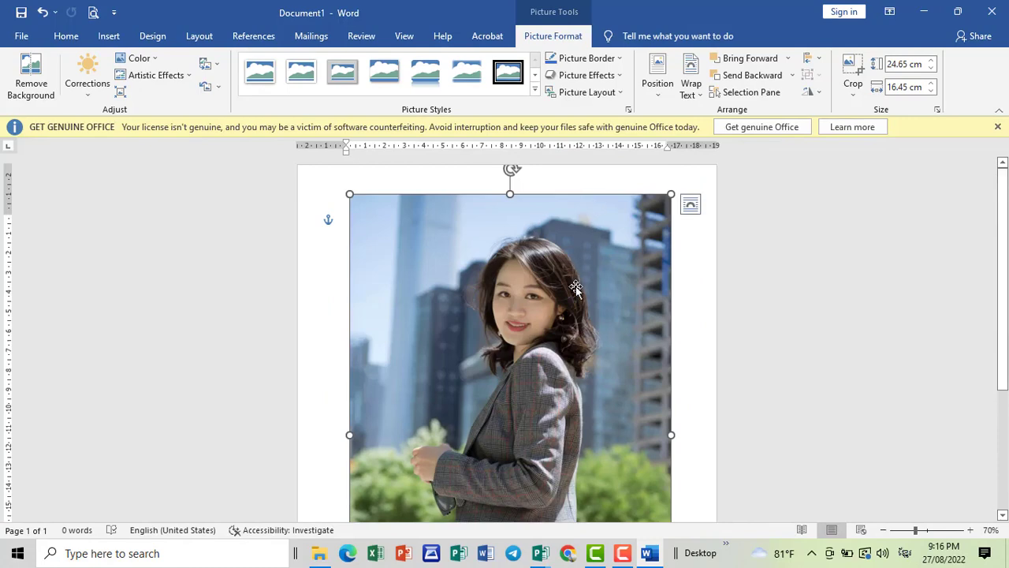
Widen the photo slightly by stretching its left side handle.
left_click(921, 249)
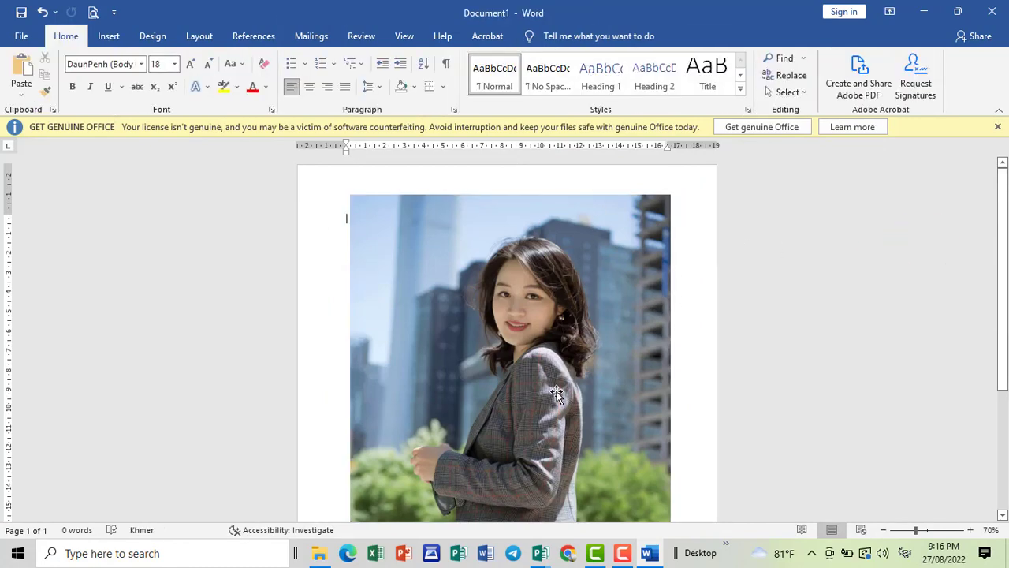
scroll(575, 310, "down", 1, "ctrl")
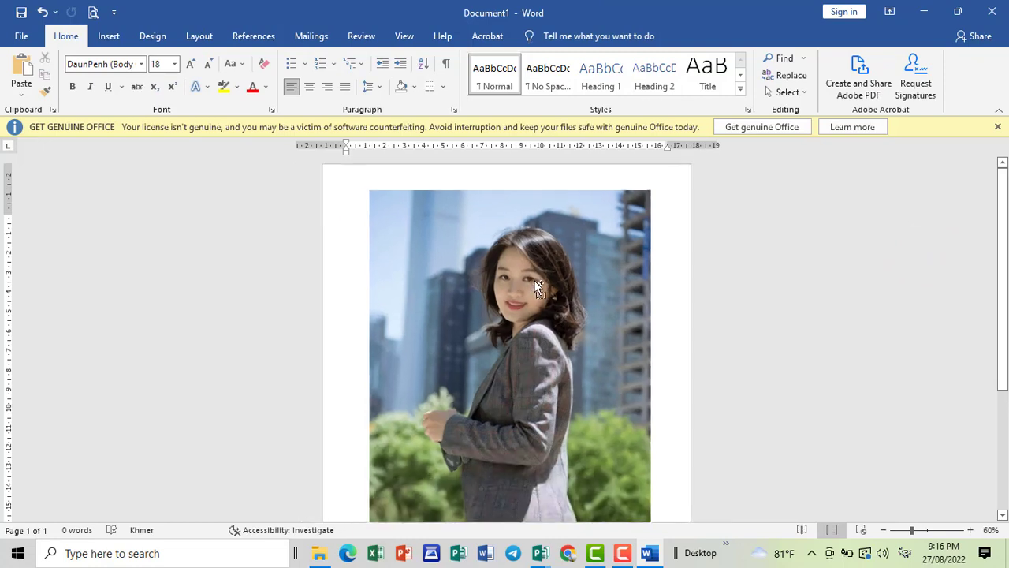
scroll(586, 320, "down", 3)
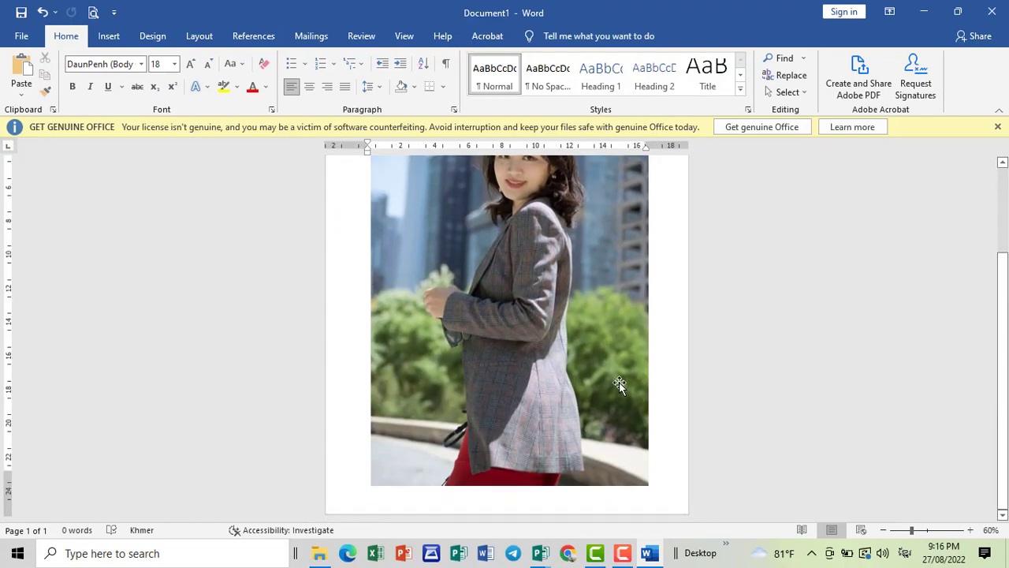
left_click(401, 316)
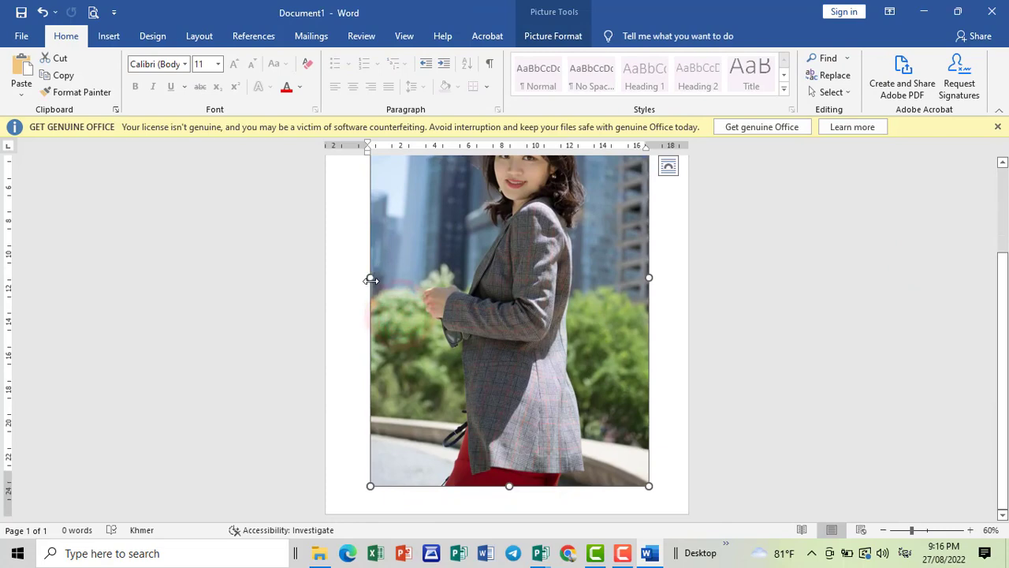
left_click_drag(372, 277, 359, 282)
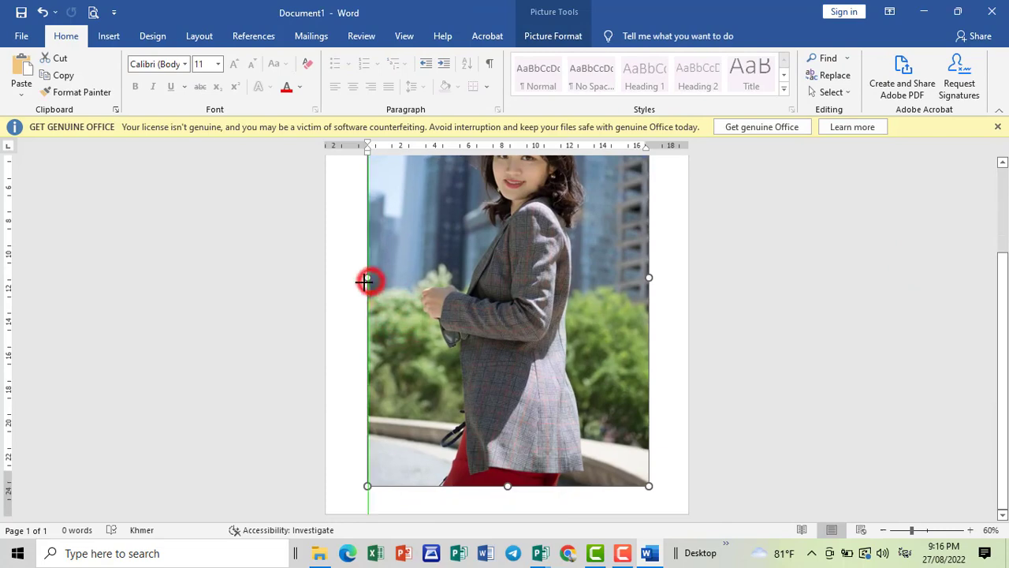
left_click(765, 315)
left_click(577, 313)
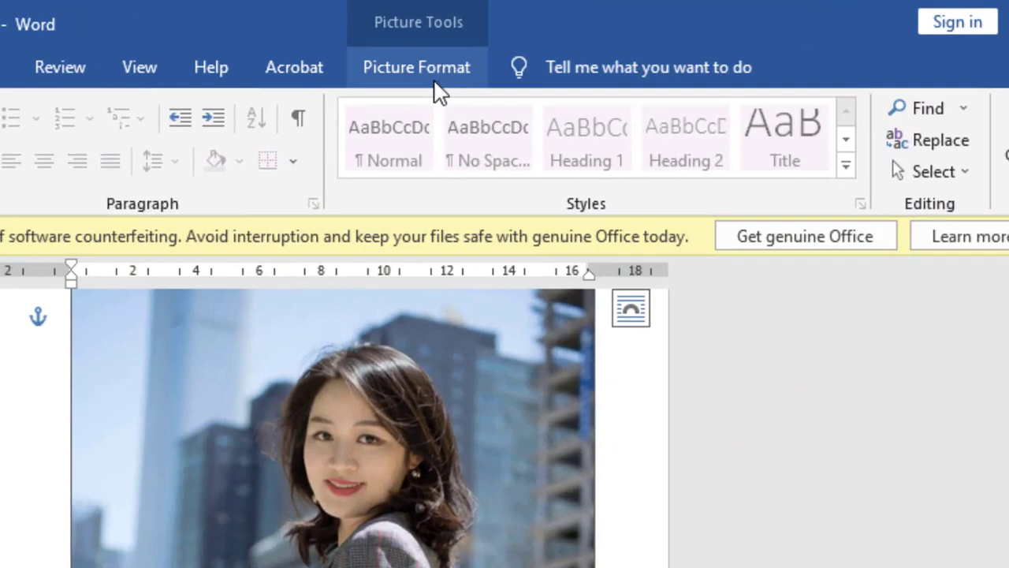
left_click(437, 75)
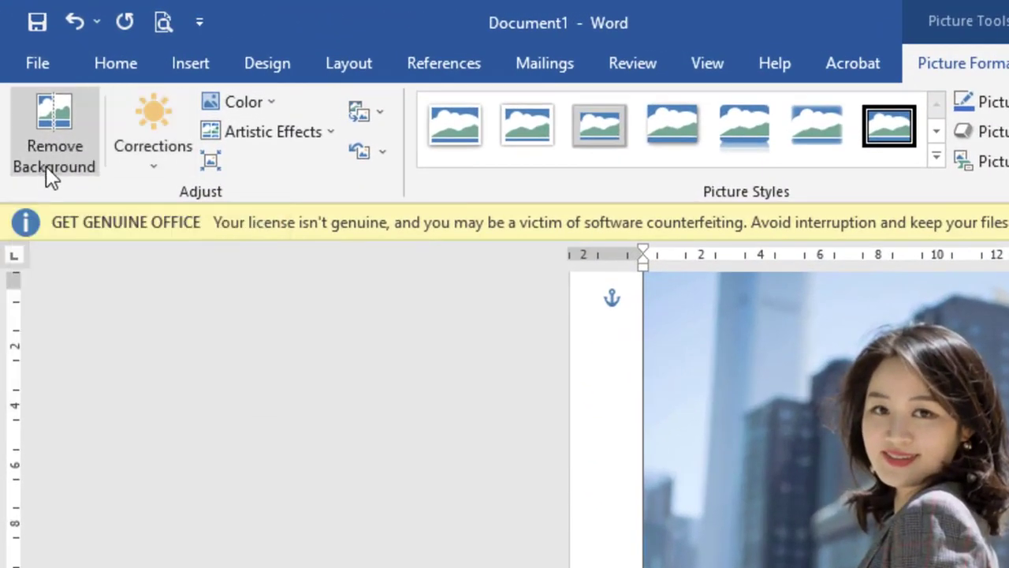
Start Remove Background on the woman's photo and dismiss the licence warning banner.
left_click(54, 162)
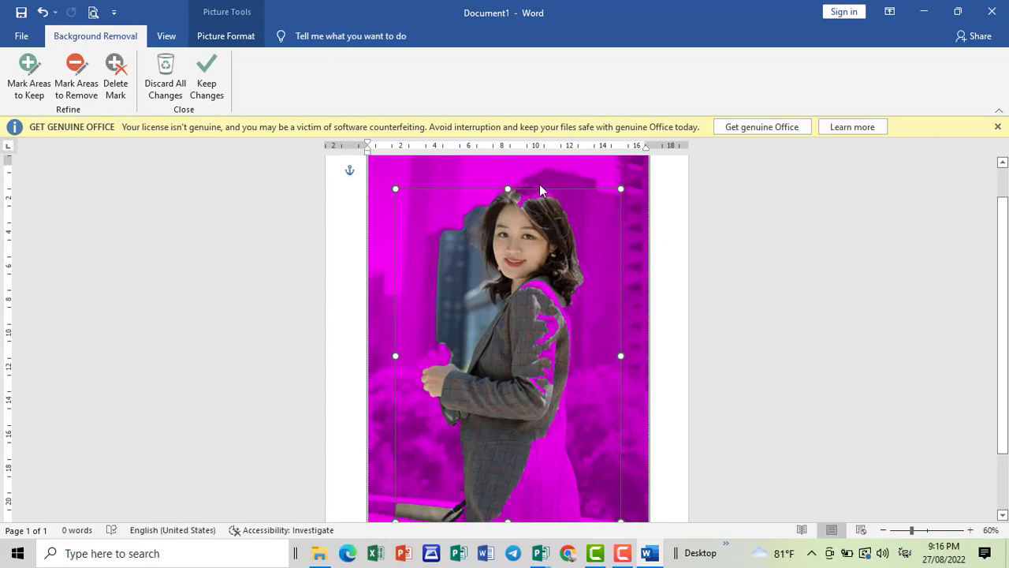
left_click(998, 124)
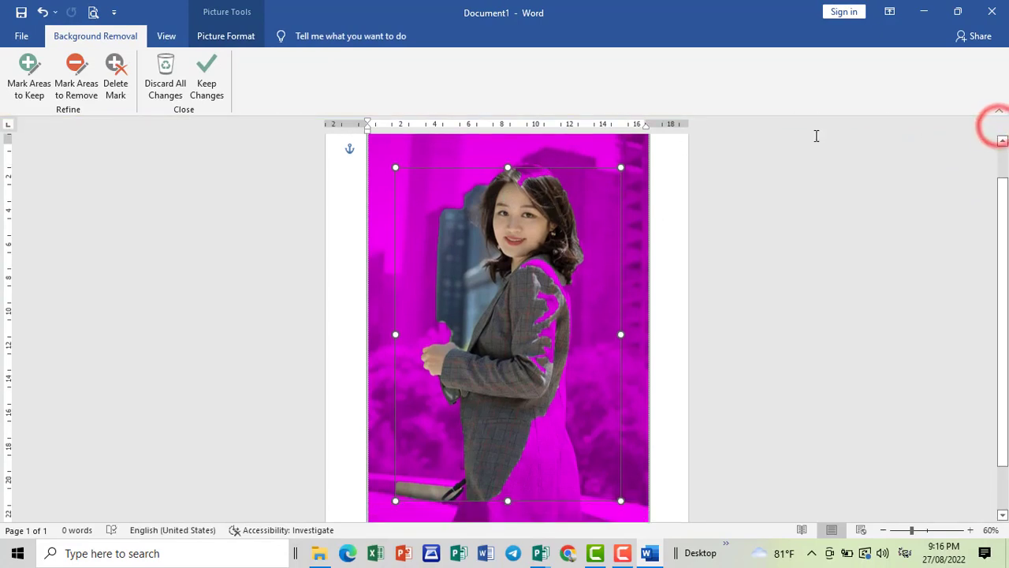
scroll(554, 173, "up", 1)
scroll(551, 173, "up", 1)
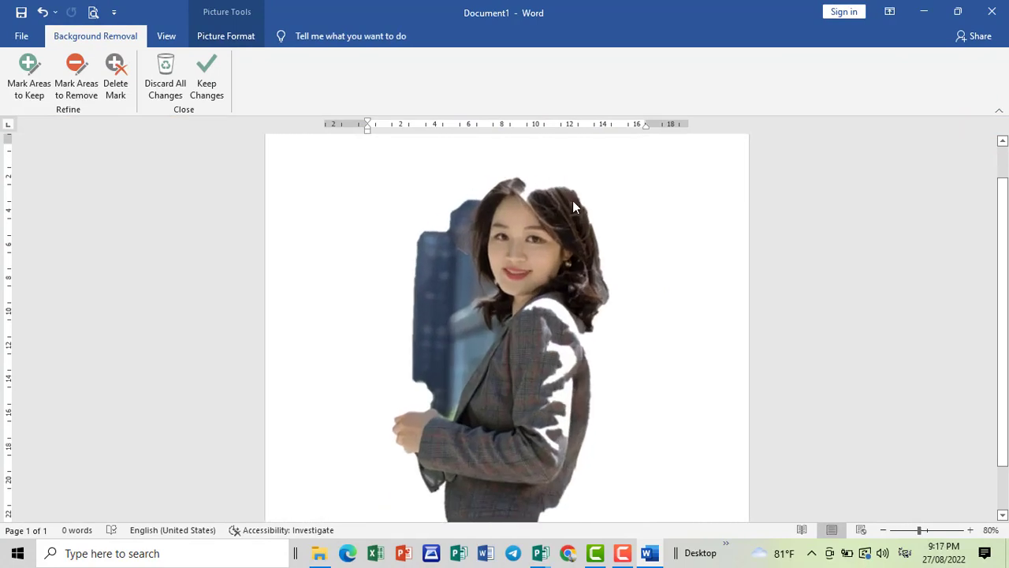
scroll(570, 198, "up", 1)
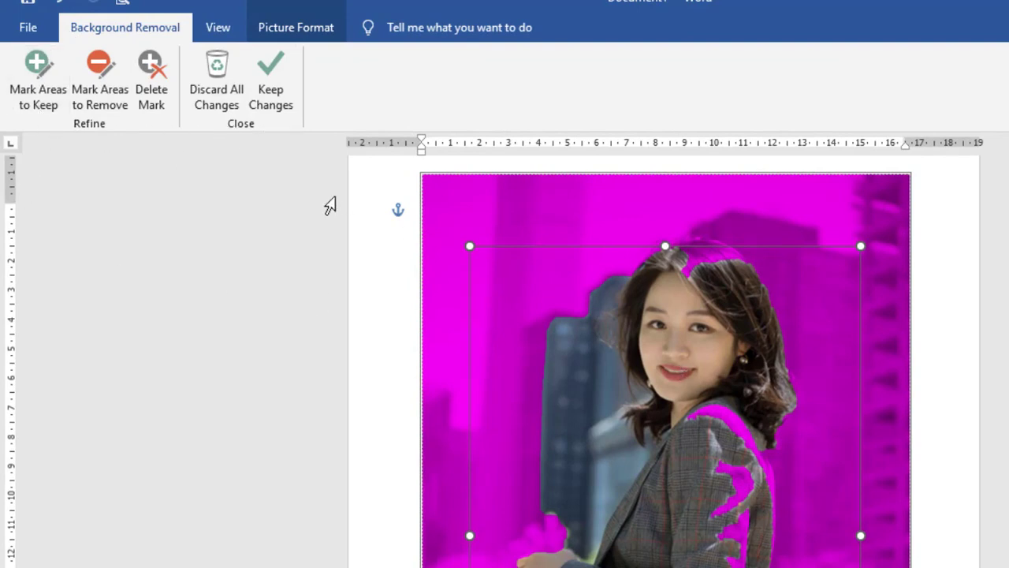
Extend the cut-out box up over her hair and switch to Mark Areas to Keep.
left_click(33, 102)
left_click_drag(665, 246, 763, 253)
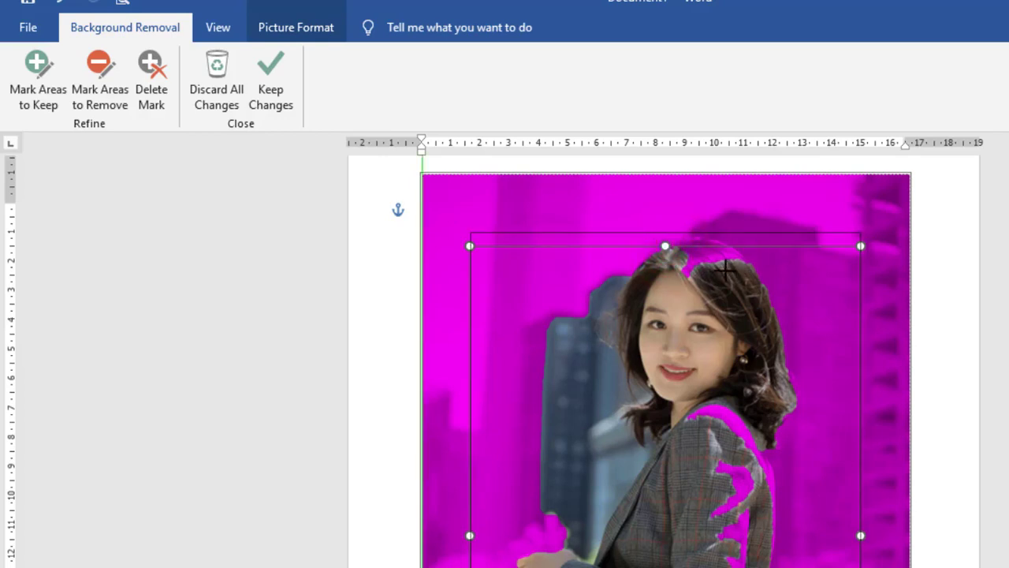
left_click_drag(678, 252, 666, 246)
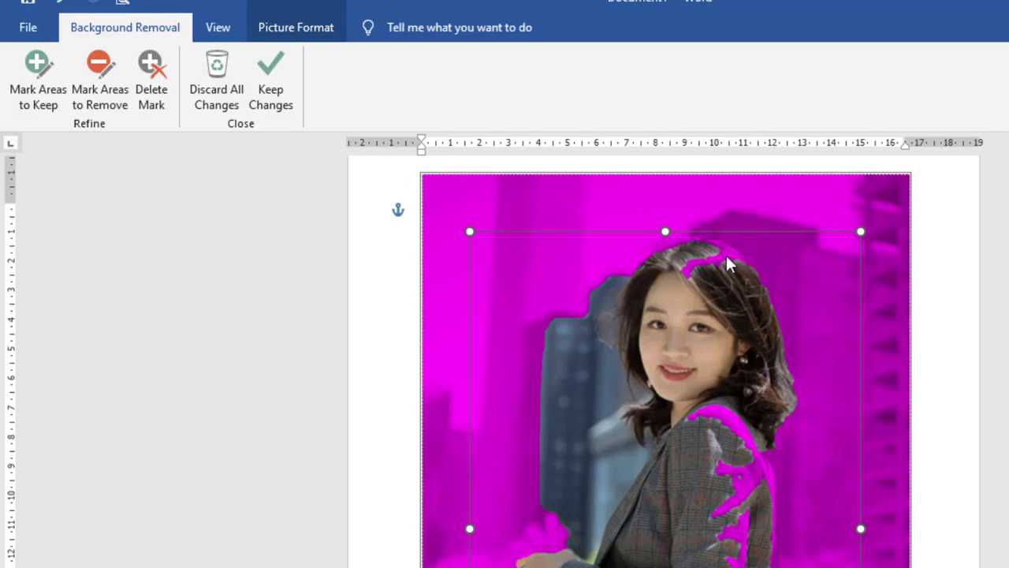
left_click(47, 72)
scroll(758, 406, "down", 2)
scroll(755, 410, "down", 2)
scroll(761, 429, "down", 2)
scroll(775, 432, "down", 1)
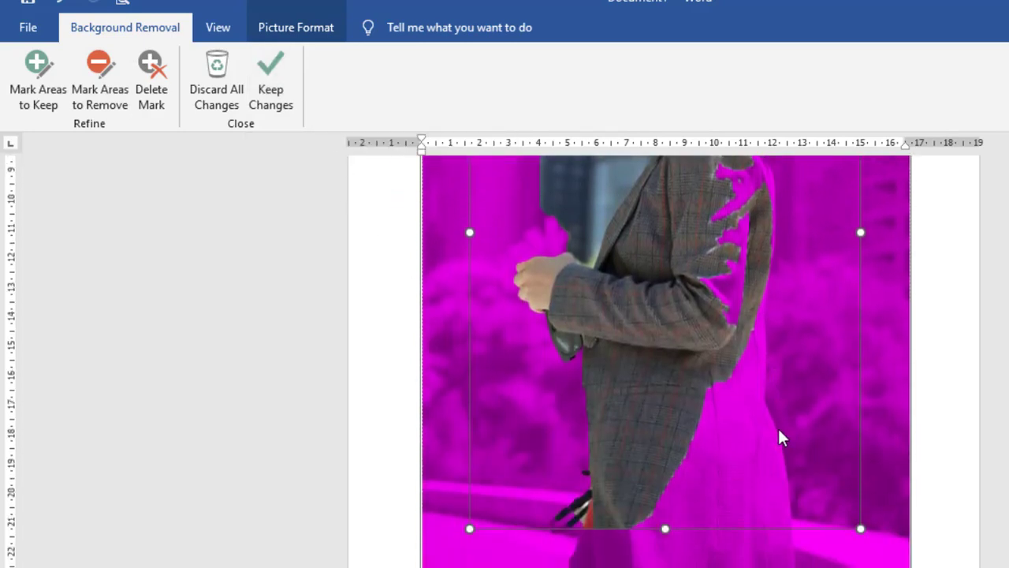
scroll(779, 432, "up", 2)
scroll(779, 432, "up", 2)
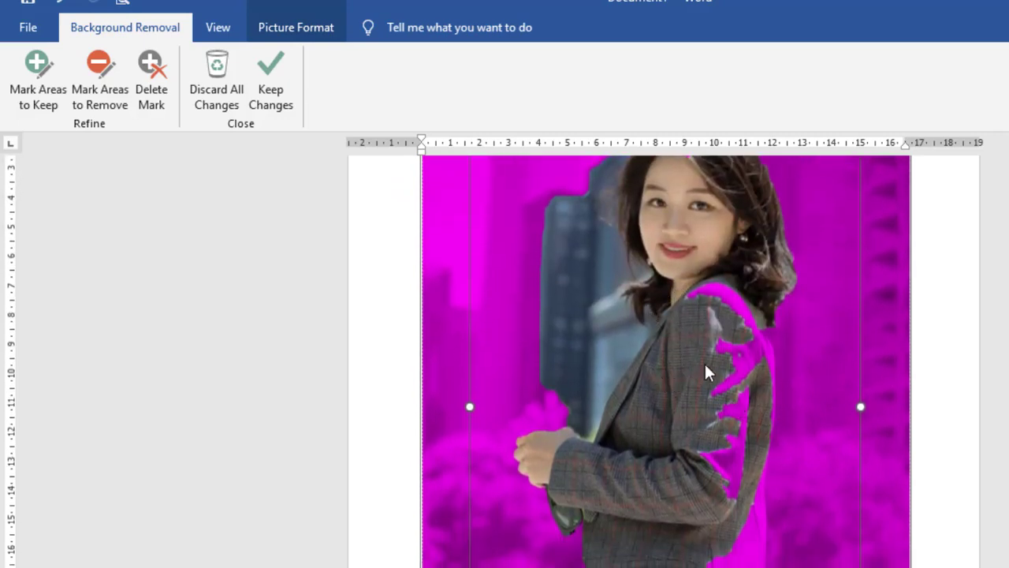
scroll(704, 361, "up", 1)
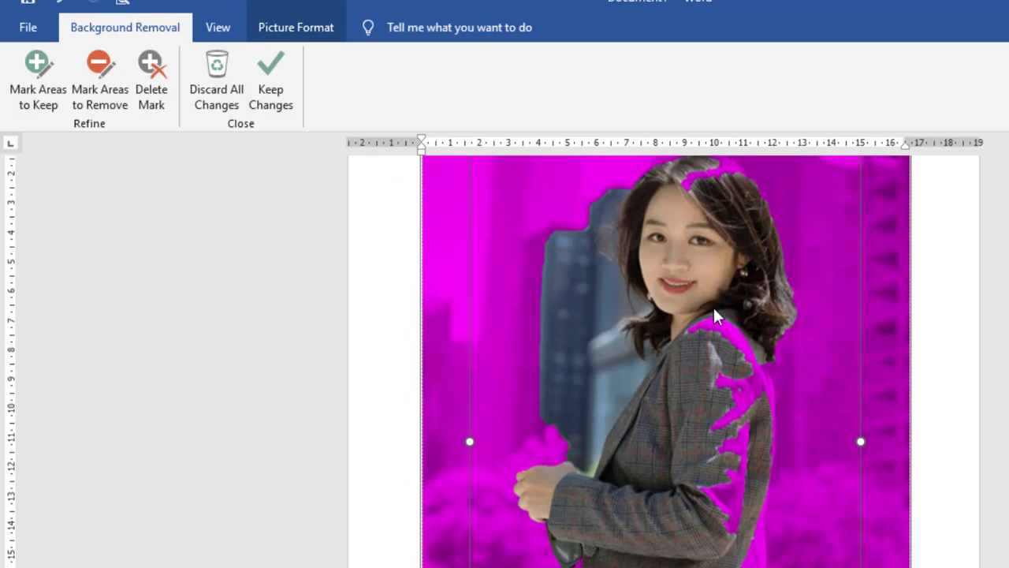
Keep the background changes and extend the removal area upward over the hair.
left_click(268, 82)
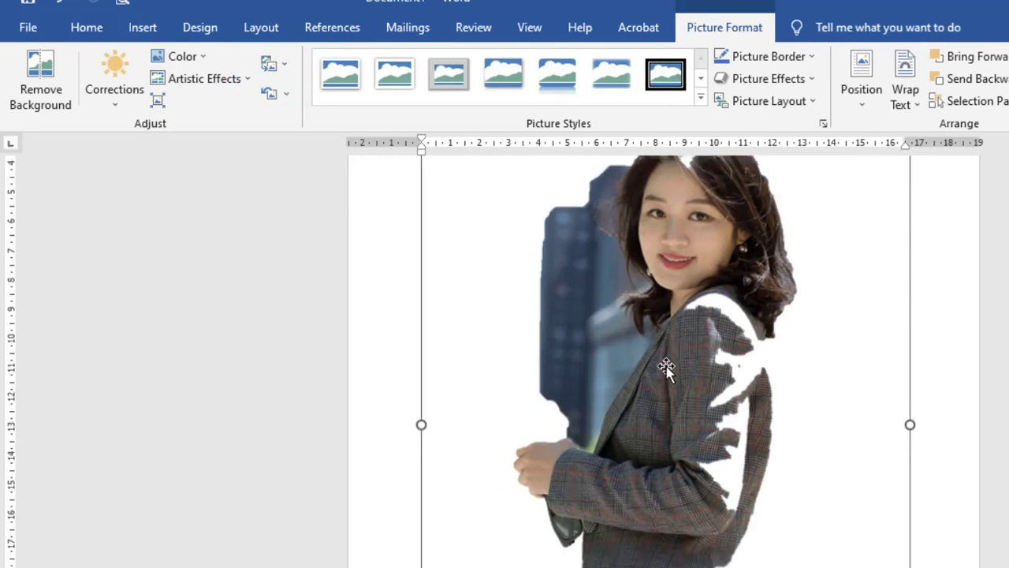
scroll(670, 363, "down", 4)
scroll(686, 346, "up", 5)
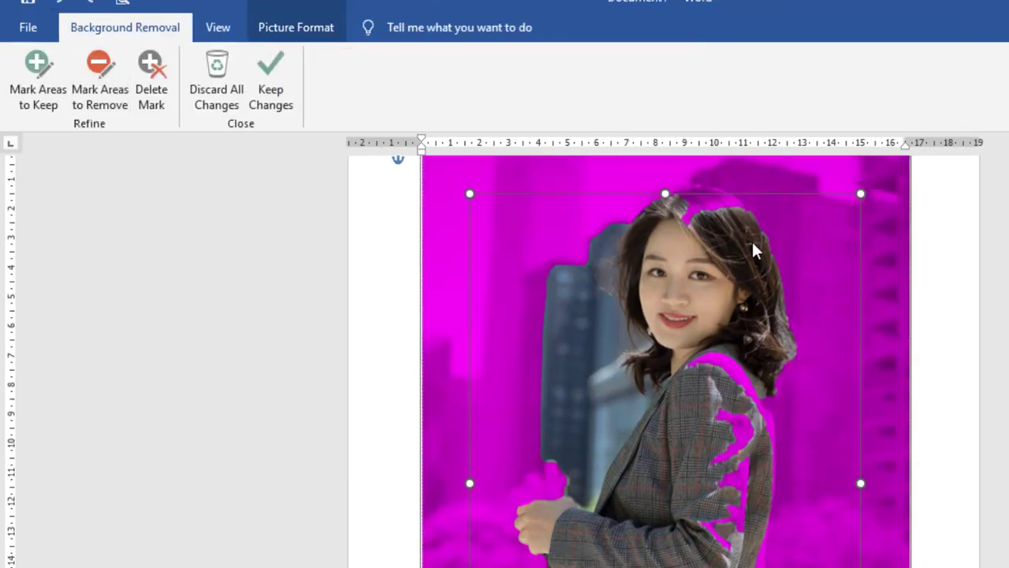
scroll(686, 215, "up", 1)
left_click_drag(665, 227, 669, 213)
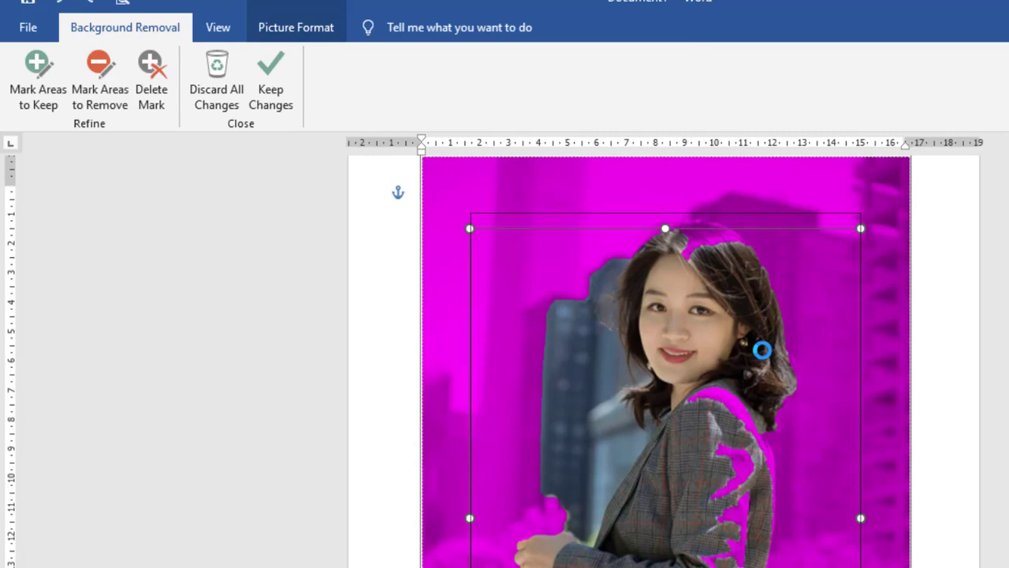
Stretch the removal area's bottom edge down to include the whole coat.
scroll(771, 345, "down", 3)
scroll(771, 345, "down", 4)
scroll(773, 346, "down", 1)
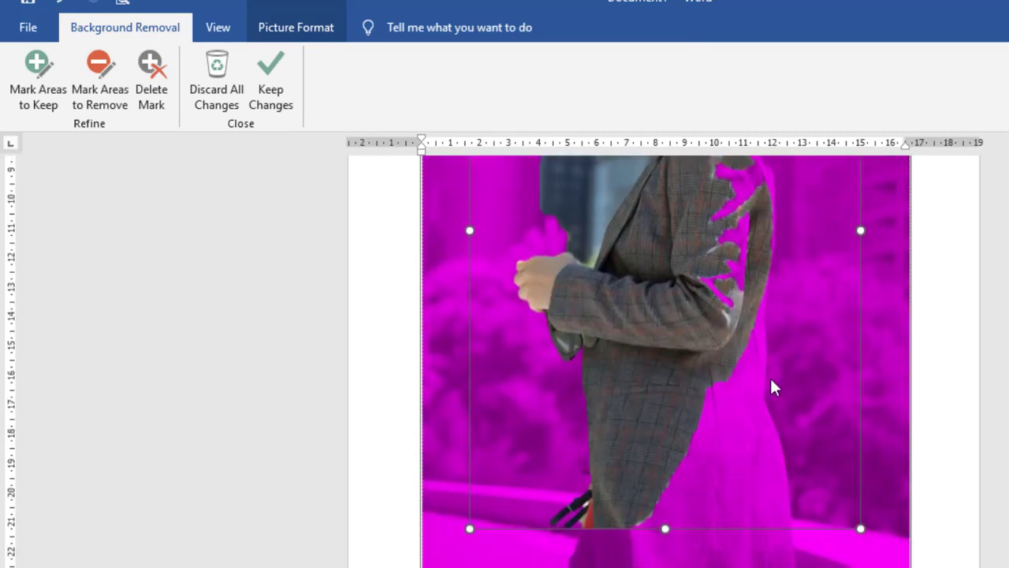
left_click(665, 530)
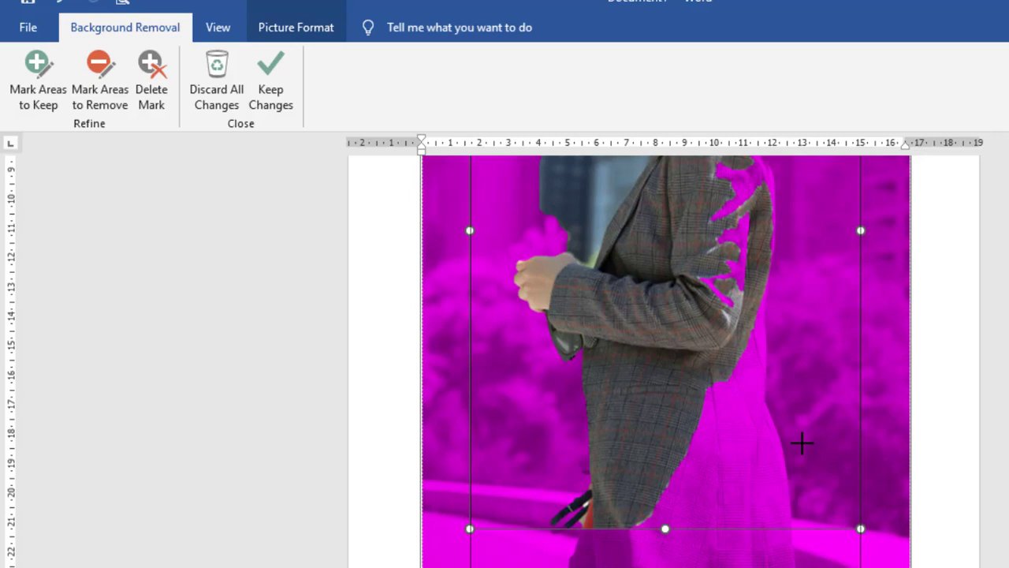
left_click_drag(802, 443, 739, 423)
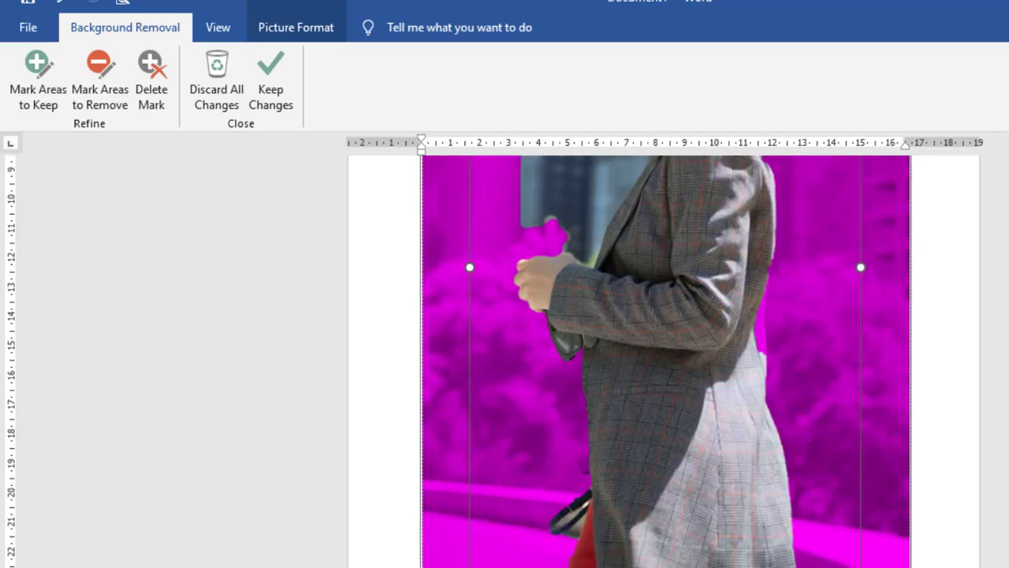
scroll(719, 494, "up", 3)
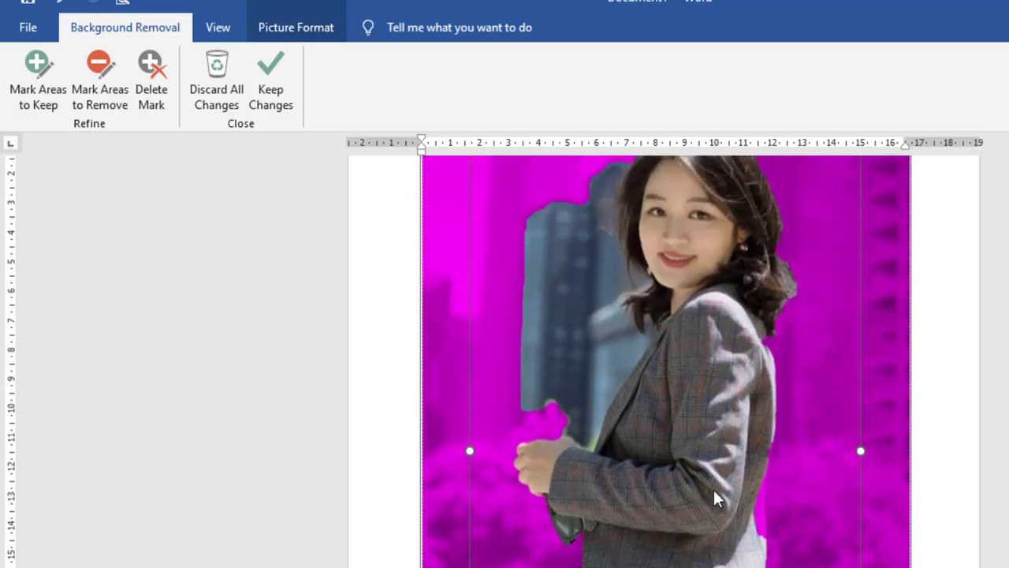
scroll(714, 490, "up", 4)
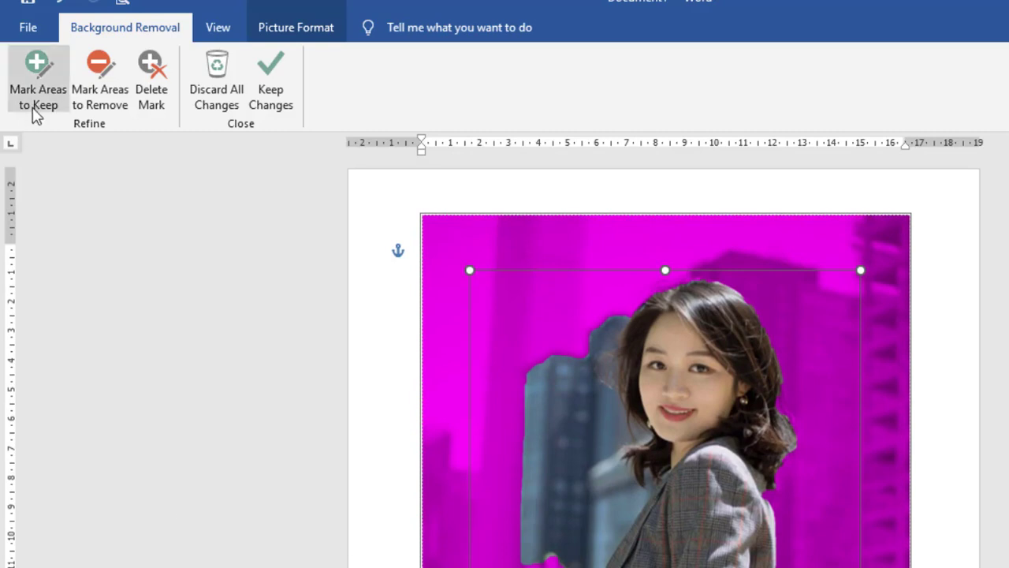
Draw keep marks along the jacket edge and down the hair edge.
left_click(36, 103)
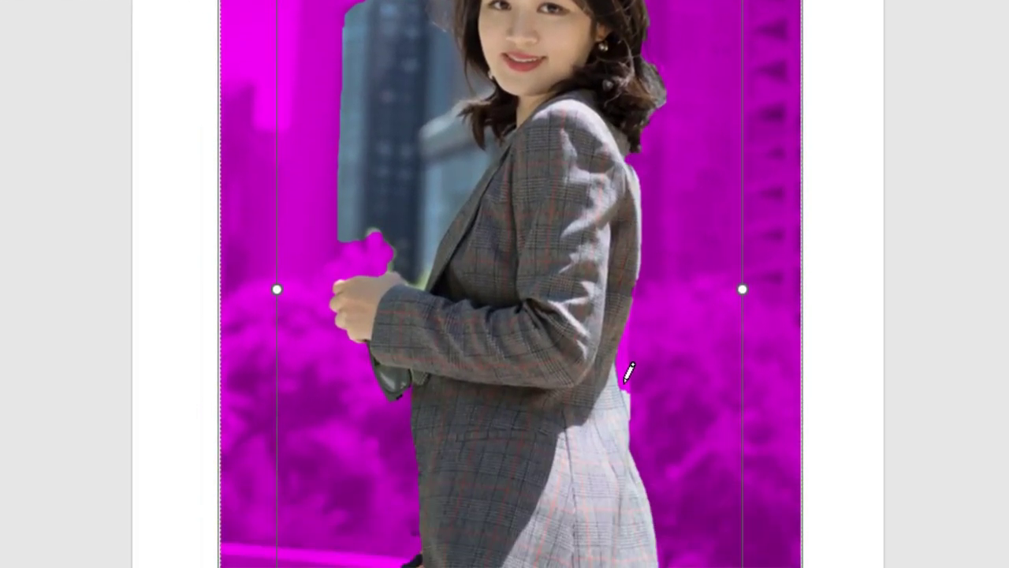
left_click_drag(625, 382, 623, 353)
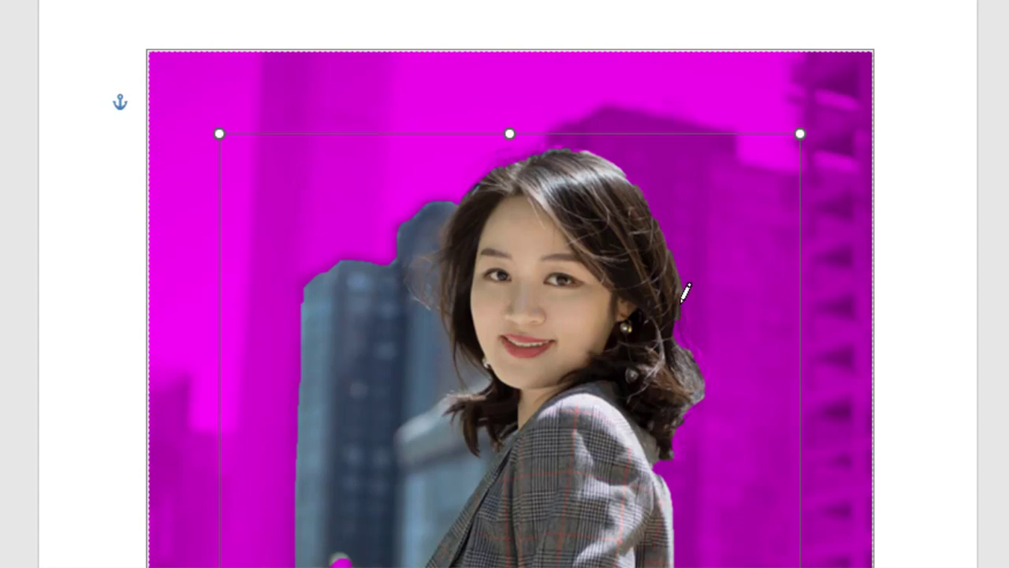
left_click_drag(681, 306, 693, 352)
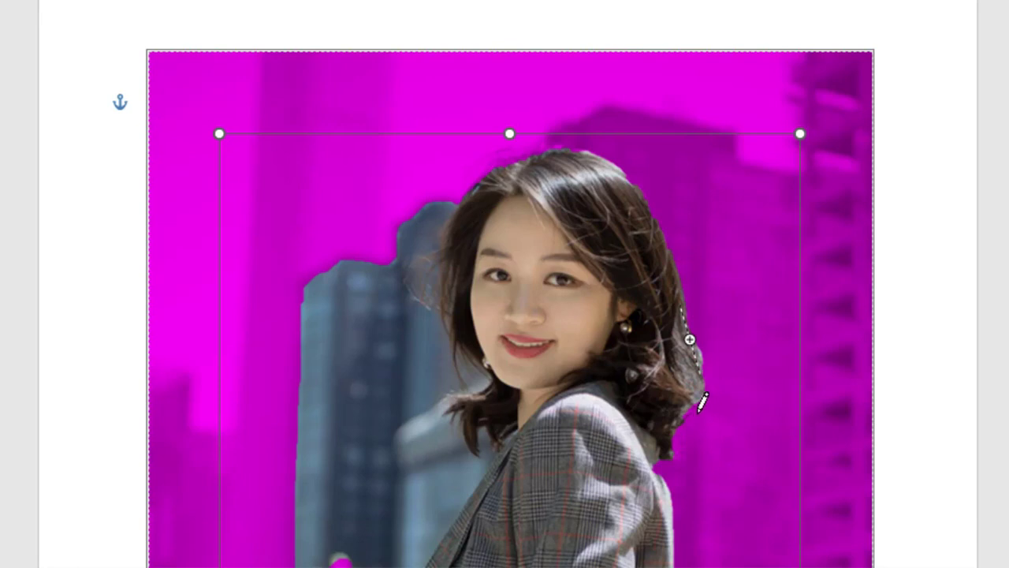
left_click_drag(698, 400, 675, 457)
scroll(701, 414, "down", 5)
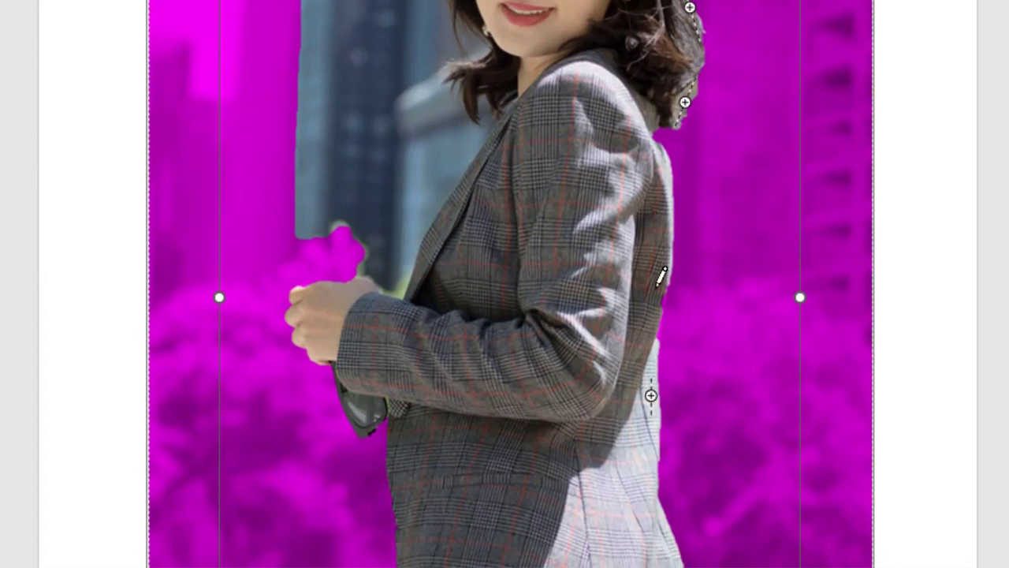
left_click_drag(671, 292, 667, 331)
left_click(663, 339)
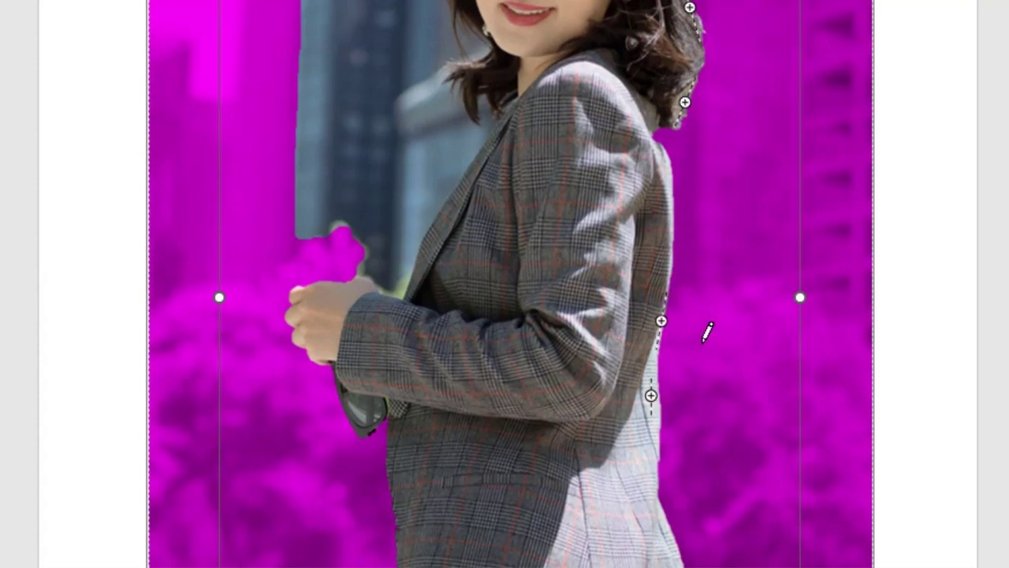
Mark the top of the woman's hair as an area to keep.
scroll(661, 138, "down", 3)
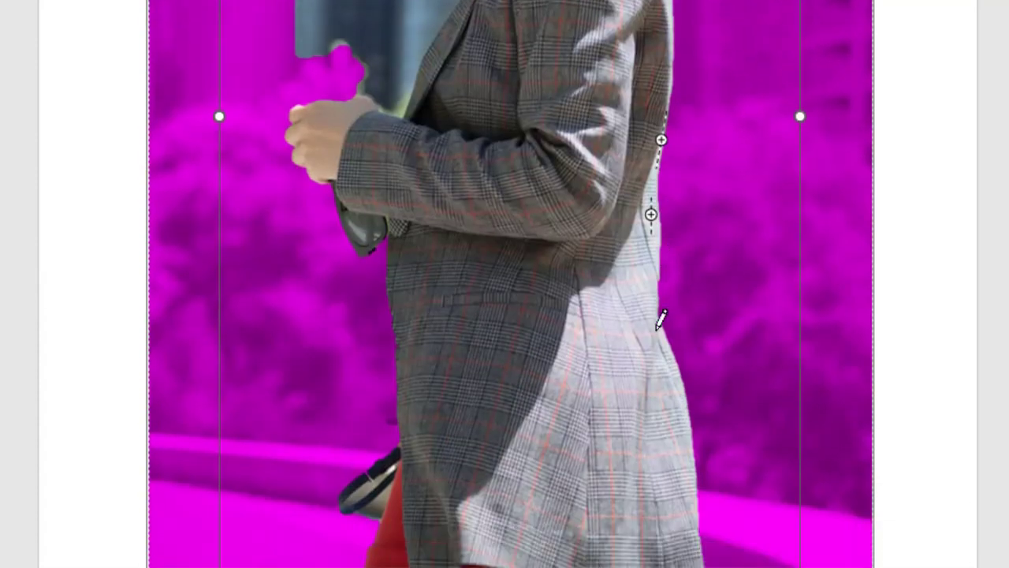
scroll(660, 316, "down", 2)
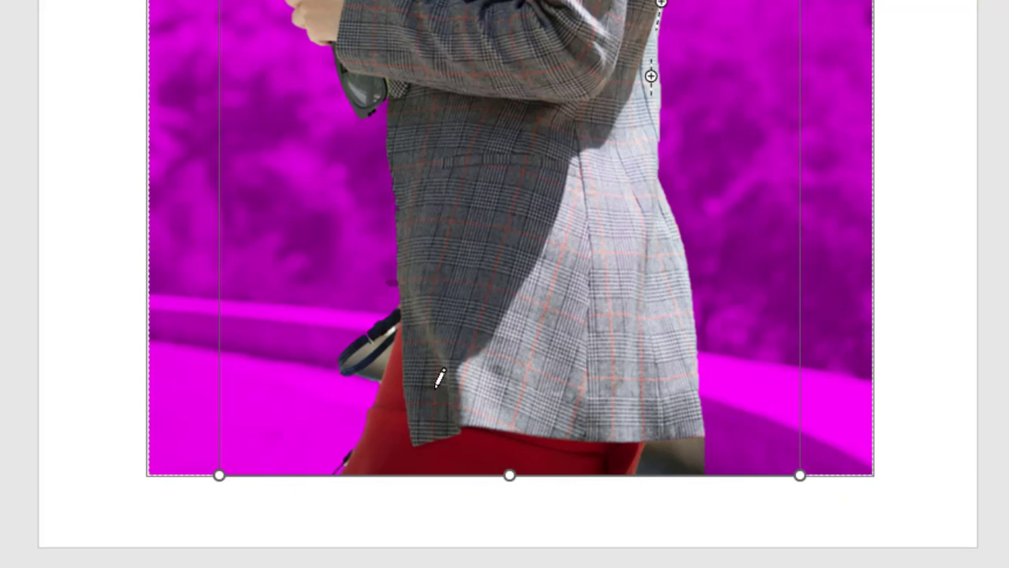
scroll(354, 50, "up", 5)
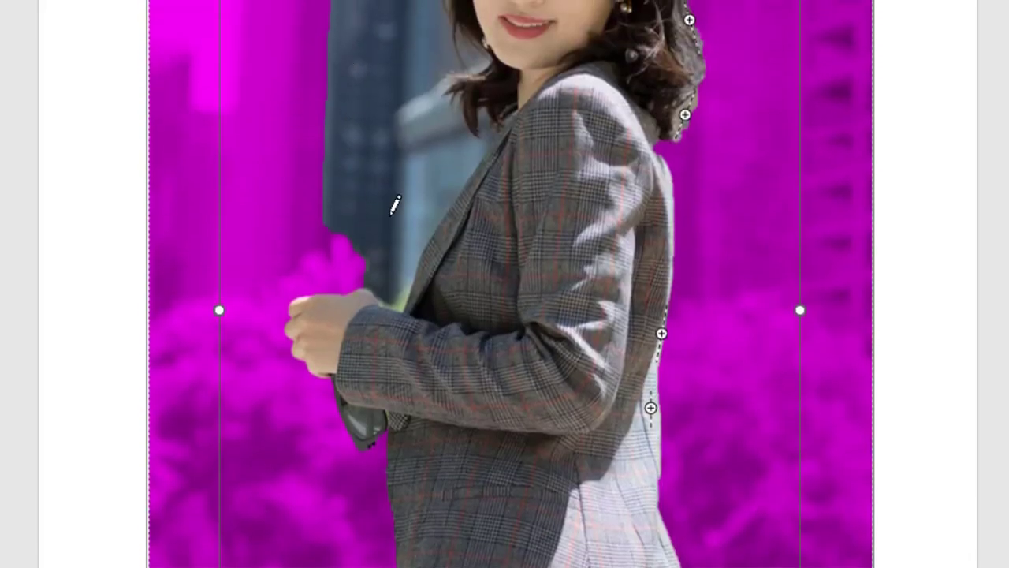
scroll(395, 205, "up", 2)
scroll(409, 181, "up", 2)
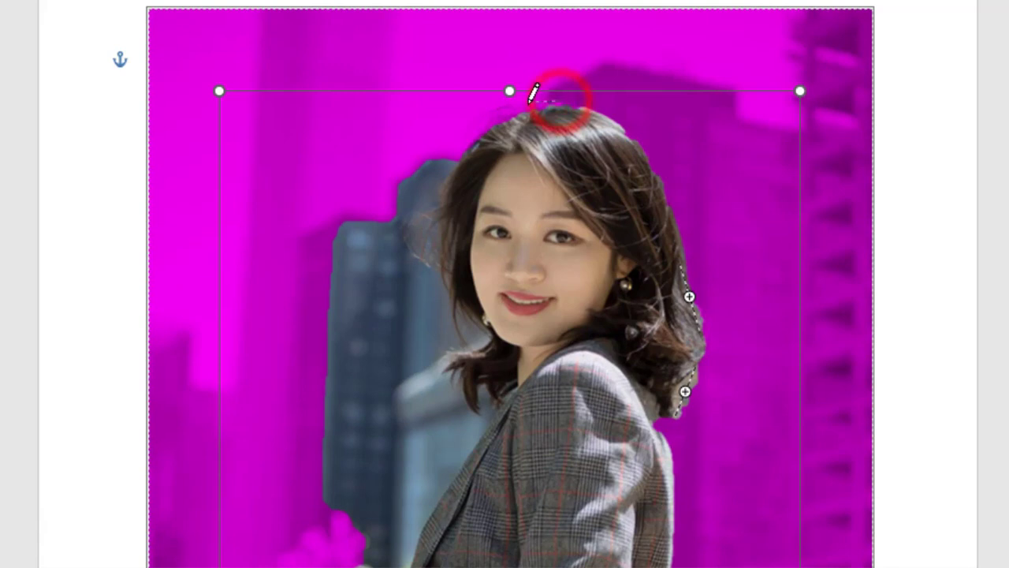
mouse_move(562, 95)
left_mouse_down()
mouse_move(514, 98)
mouse_move(437, 158)
left_mouse_up()
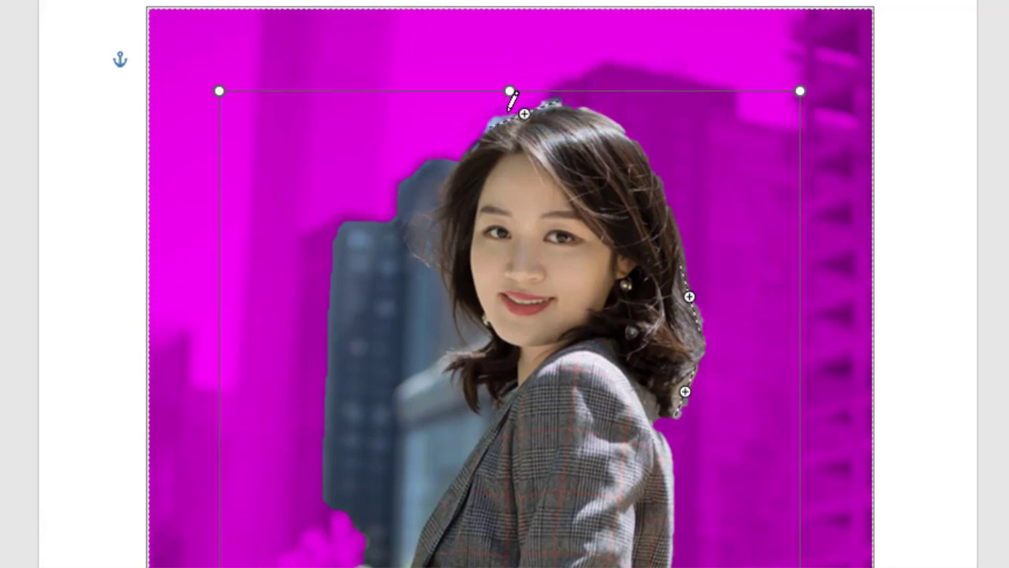
left_click(503, 117)
left_click(580, 131)
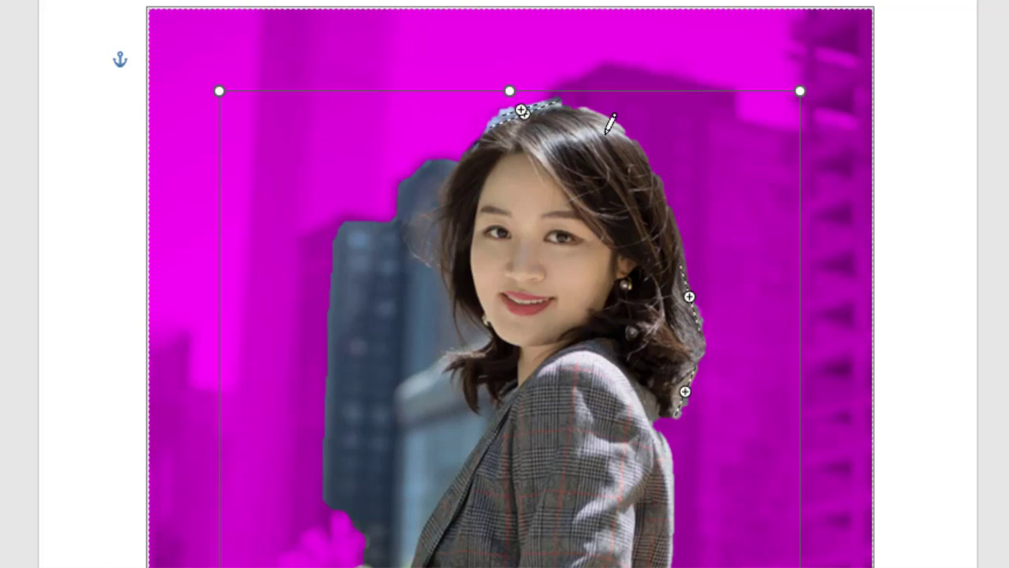
Add keep marks along the lower jacket's right edge.
scroll(693, 293, "down", 3)
scroll(678, 284, "down", 5)
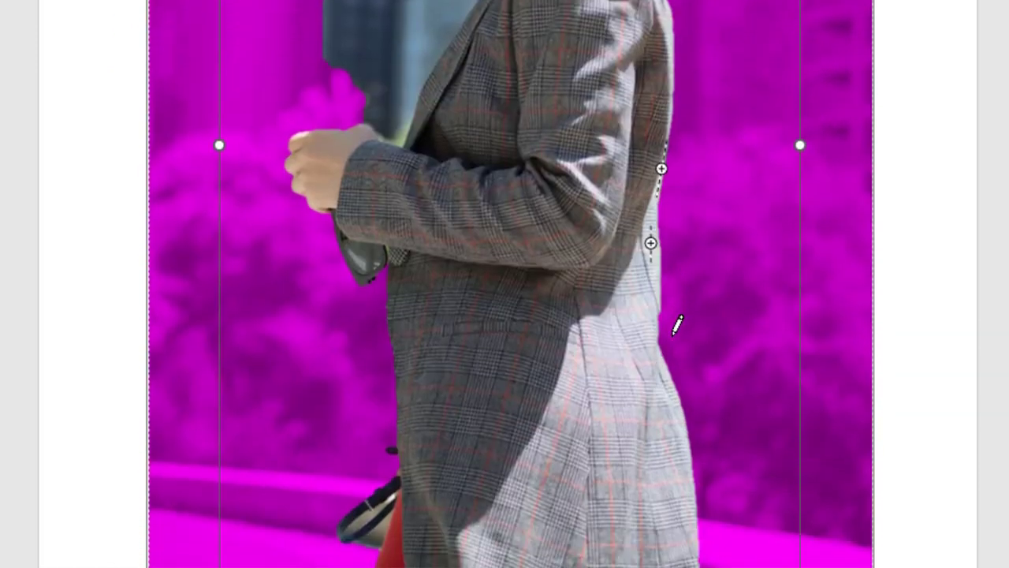
scroll(677, 275, "down", 2)
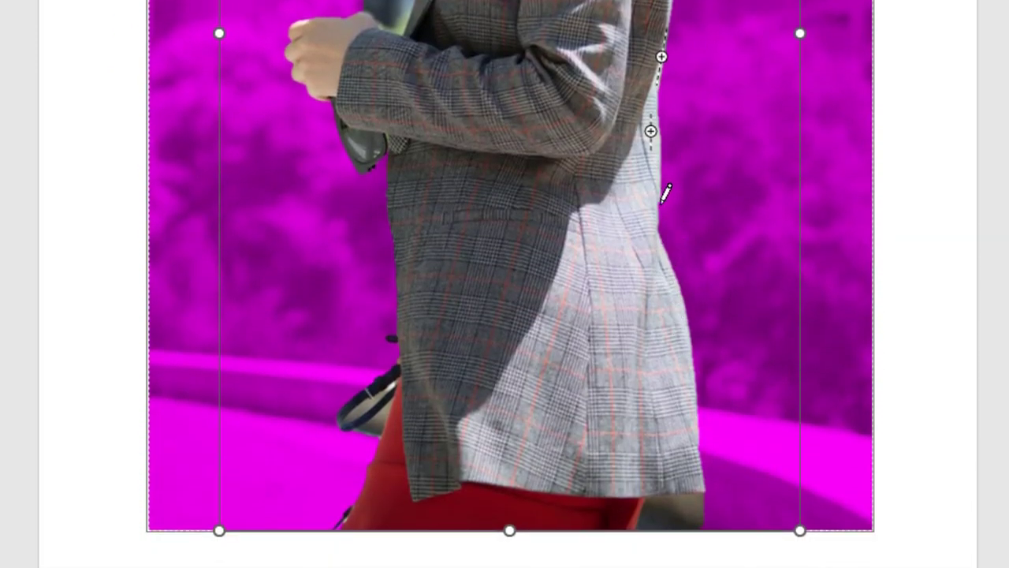
left_click_drag(663, 202, 668, 257)
left_click(659, 197)
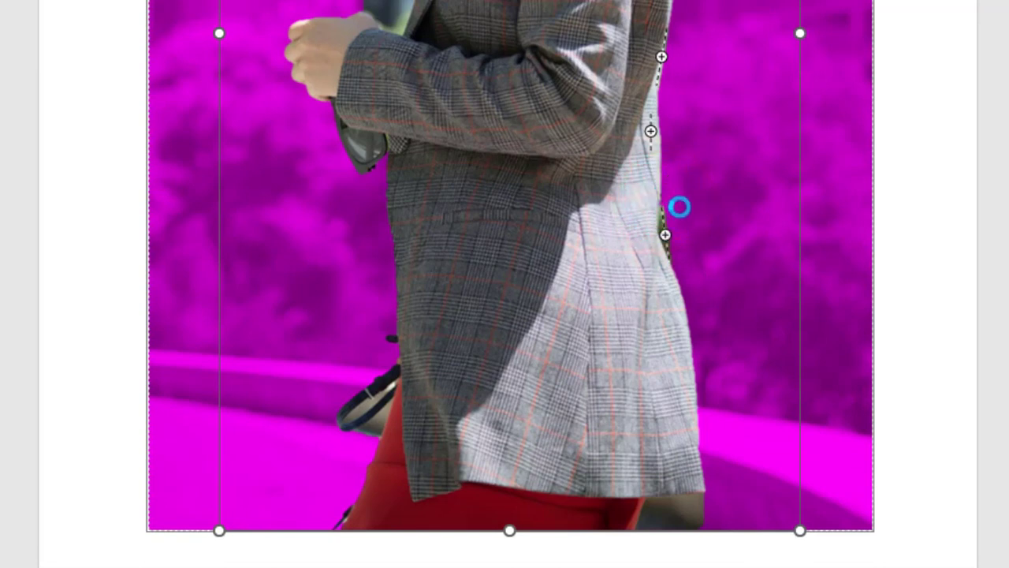
scroll(681, 276, "down", 1)
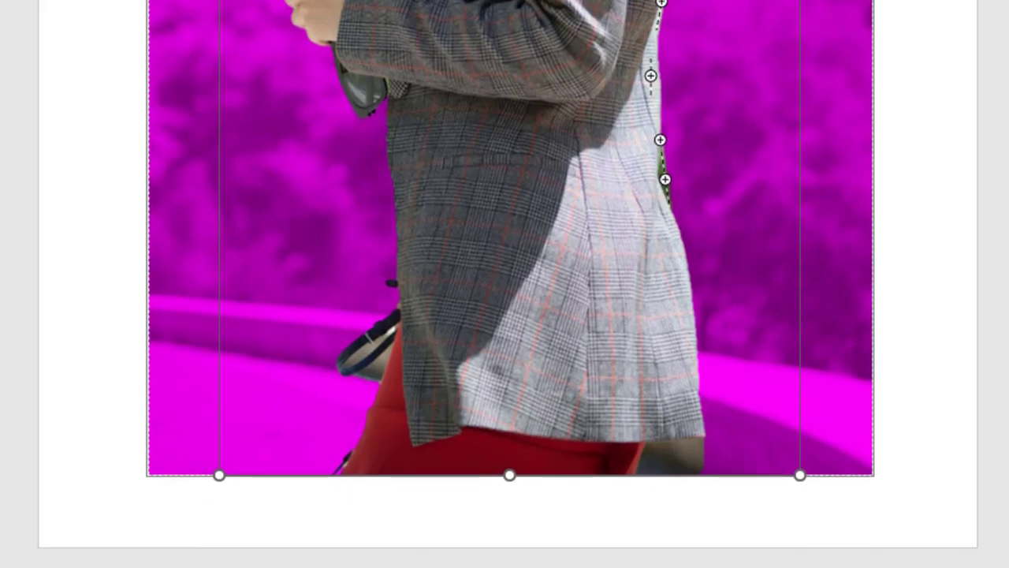
scroll(639, 407, "up", 1)
scroll(563, 434, "down", 1)
scroll(428, 386, "up", 3)
scroll(428, 387, "up", 3)
scroll(386, 386, "up", 3)
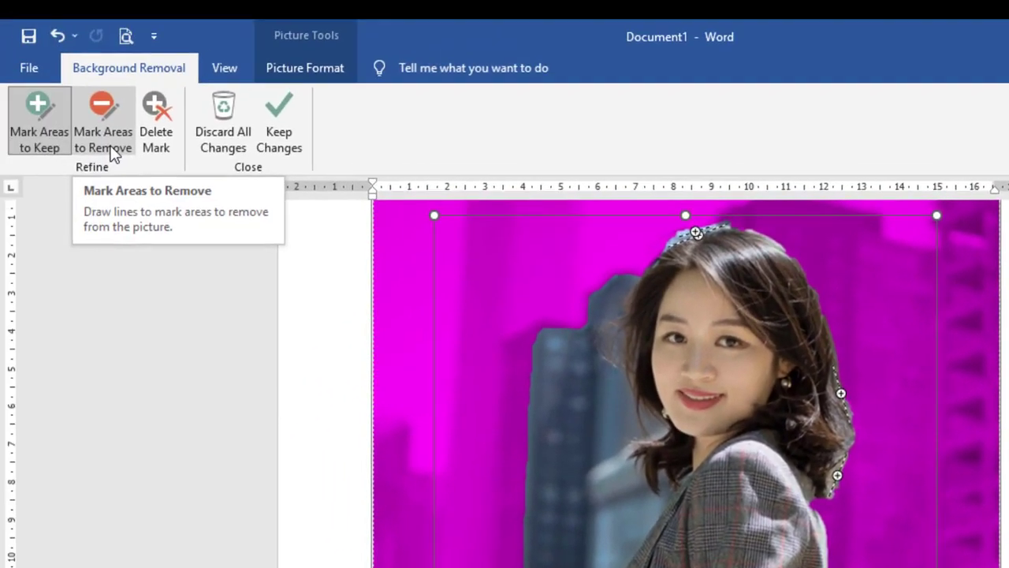
Mark the blue building, background beside and above the hair, and the hair-jacket gap for removal.
left_click(110, 150)
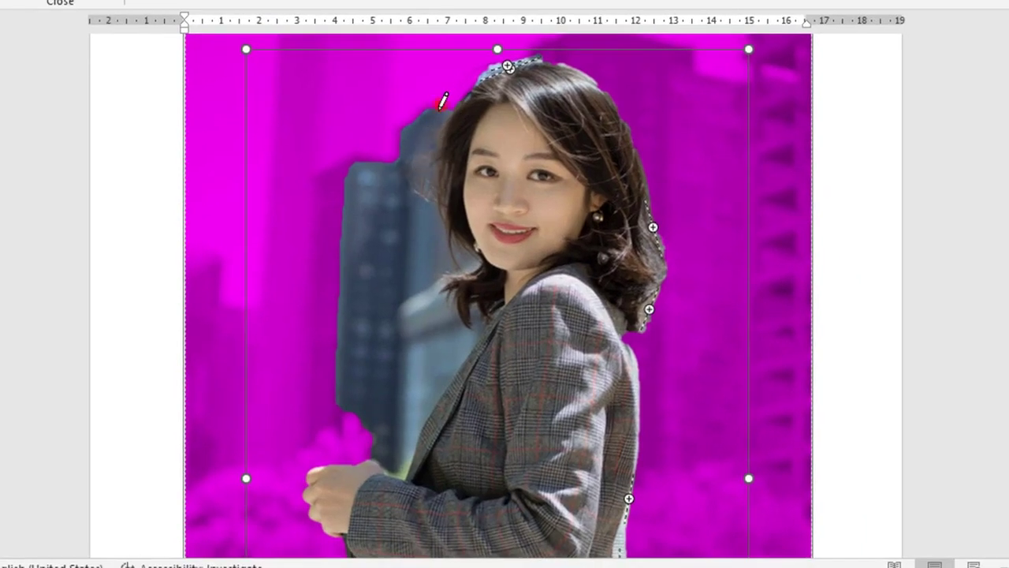
left_click_drag(439, 106, 427, 144)
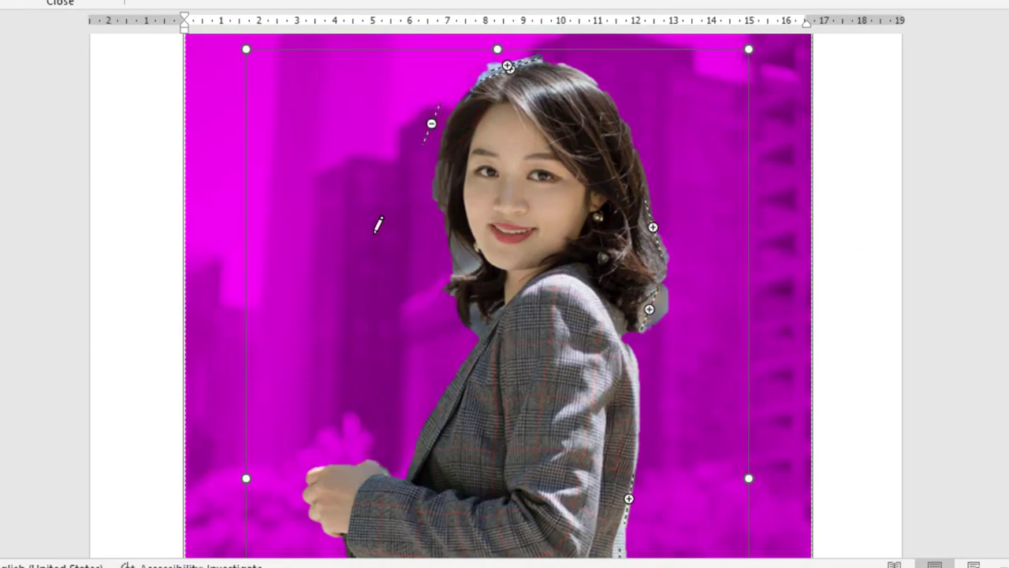
left_click_drag(440, 157, 453, 209)
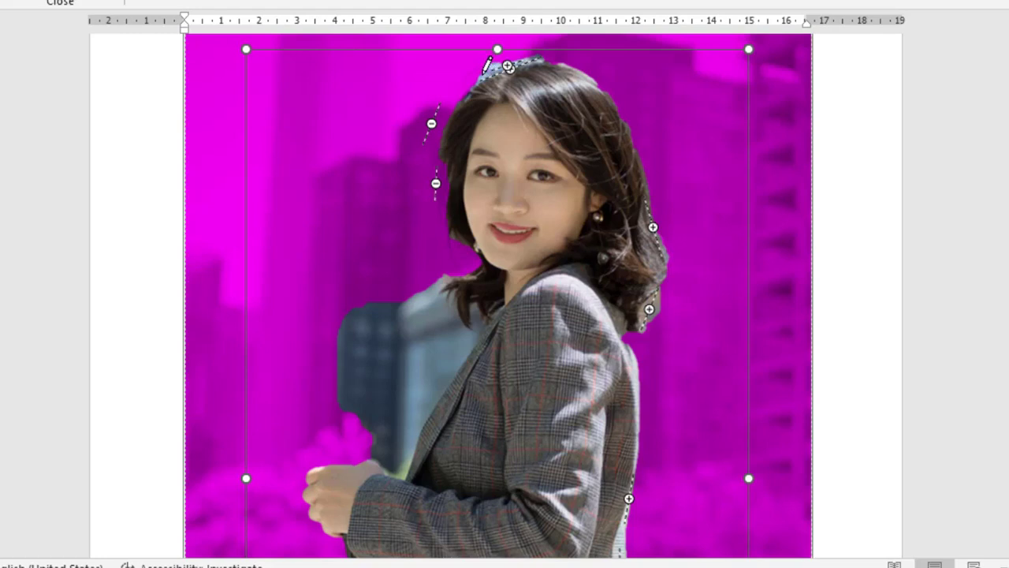
left_click(485, 70)
left_click(660, 235)
left_click(664, 249)
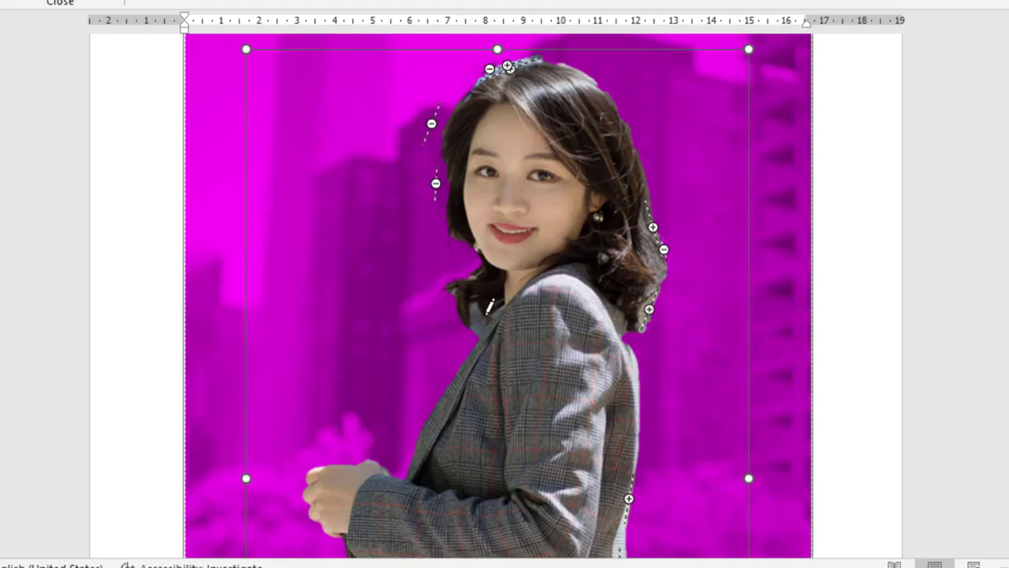
left_click_drag(481, 315, 473, 336)
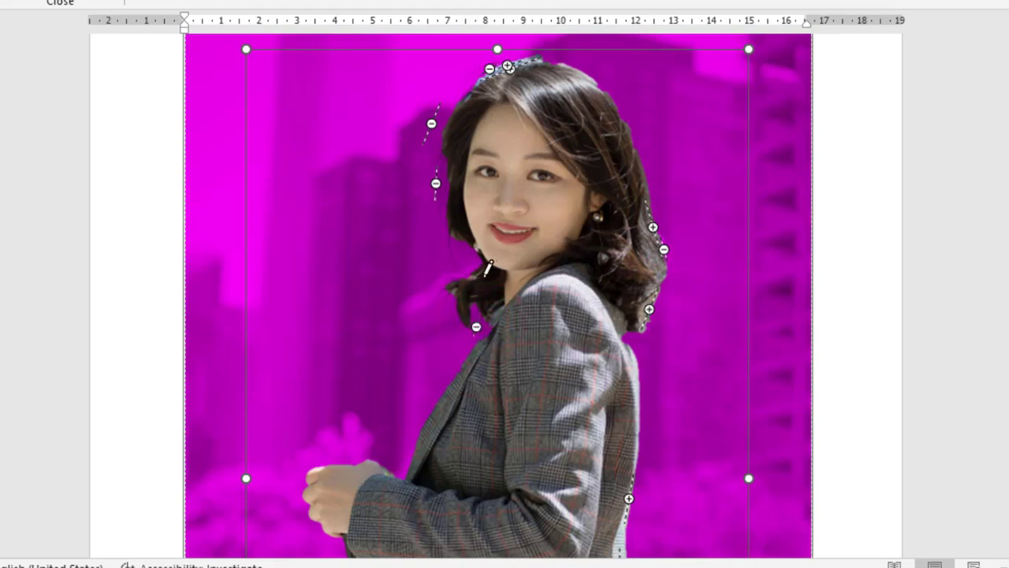
Mark the background at the skirt's lower-left edge and beside the jacket's lower-right hem for removal.
scroll(710, 363, "down", 10)
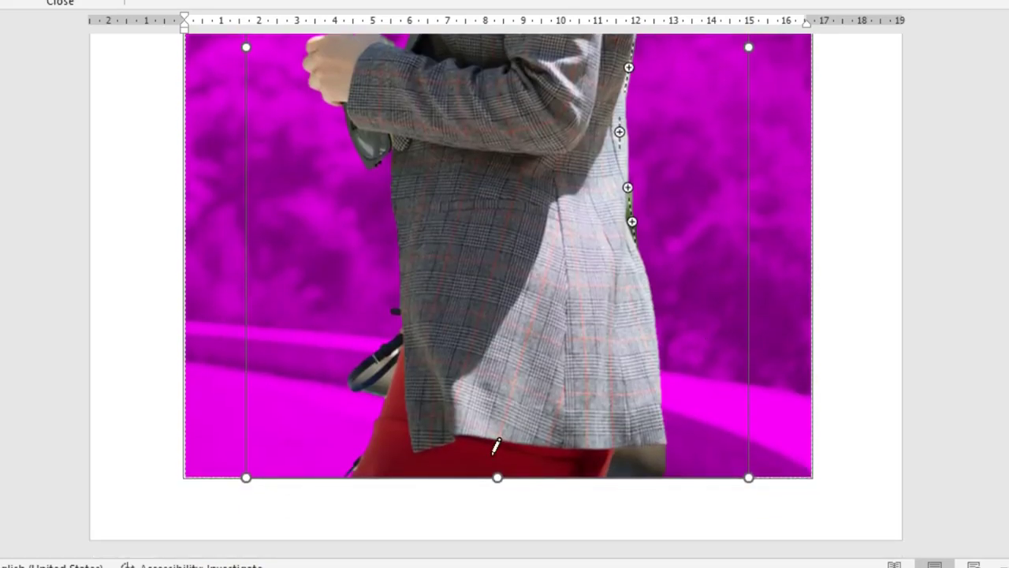
left_click_drag(350, 458, 354, 470)
left_click_drag(639, 469, 679, 456)
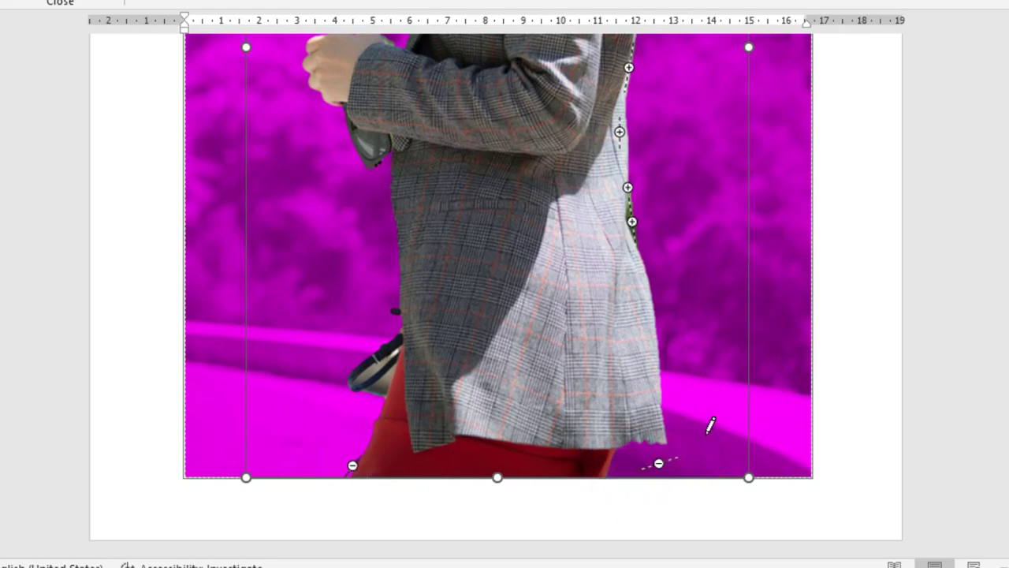
scroll(710, 426, "up", 1)
scroll(708, 422, "up", 3)
scroll(704, 420, "up", 4)
scroll(698, 414, "up", 3)
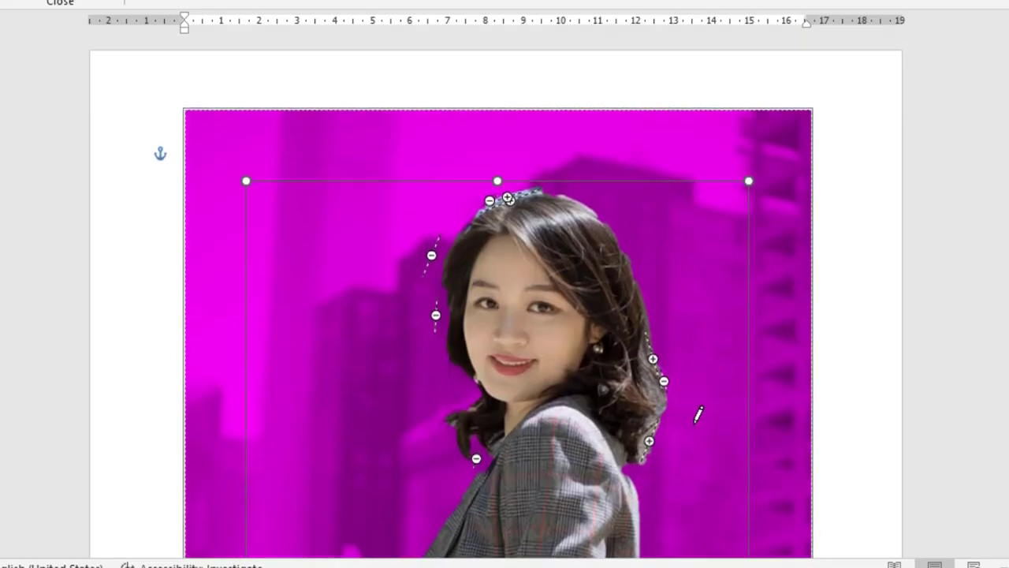
scroll(552, 193, "down", 4)
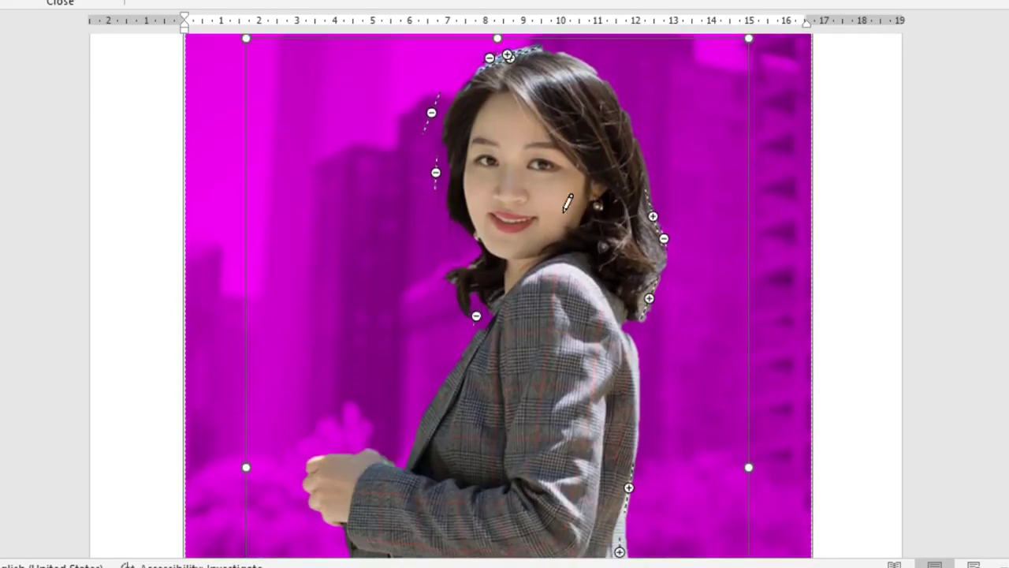
scroll(627, 199, "down", 4)
scroll(667, 209, "up", 1)
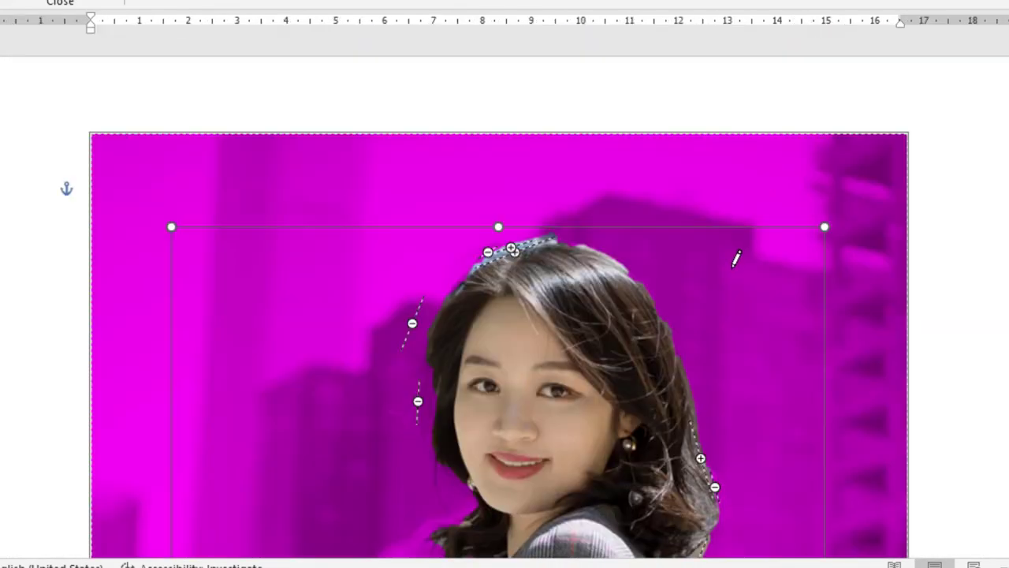
scroll(734, 260, "down", 5)
scroll(731, 276, "down", 5)
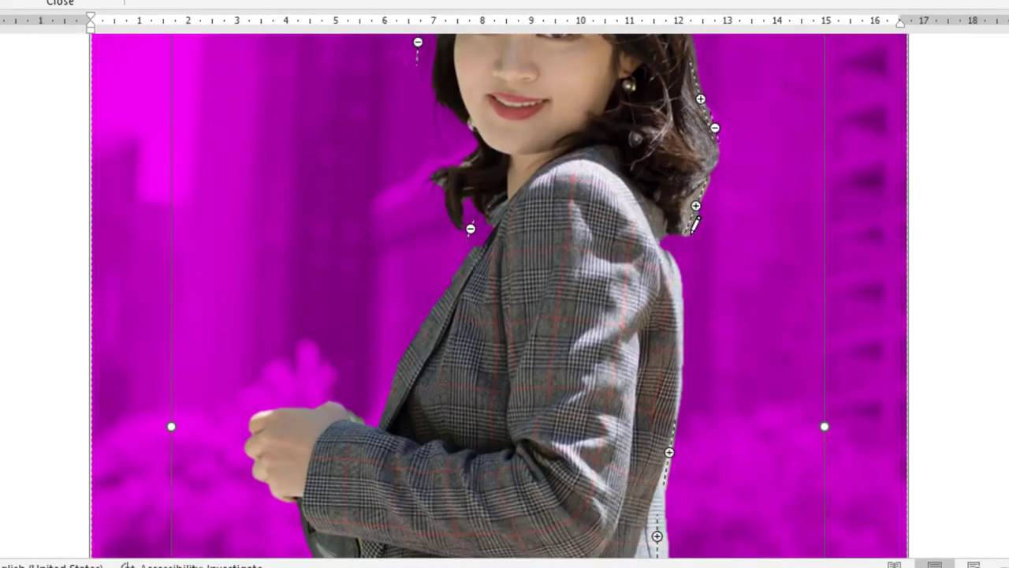
Keep more hair toward the shoulder and remove background patches along the right hair edge.
left_click_drag(692, 230, 697, 192)
left_click_drag(691, 196, 727, 191)
left_click(685, 229)
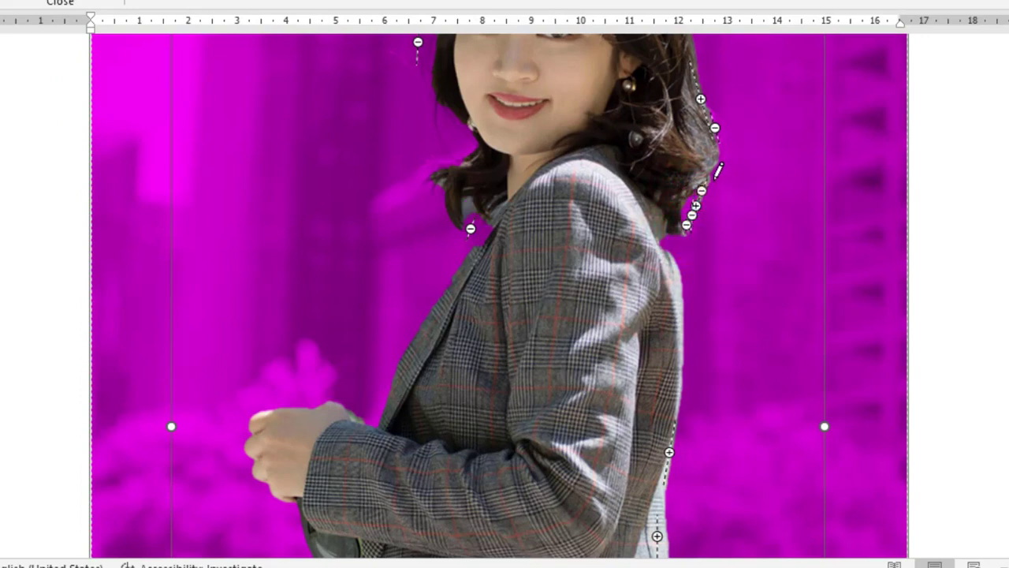
left_click(705, 176)
scroll(676, 277, "down", 3)
scroll(676, 334, "down", 2)
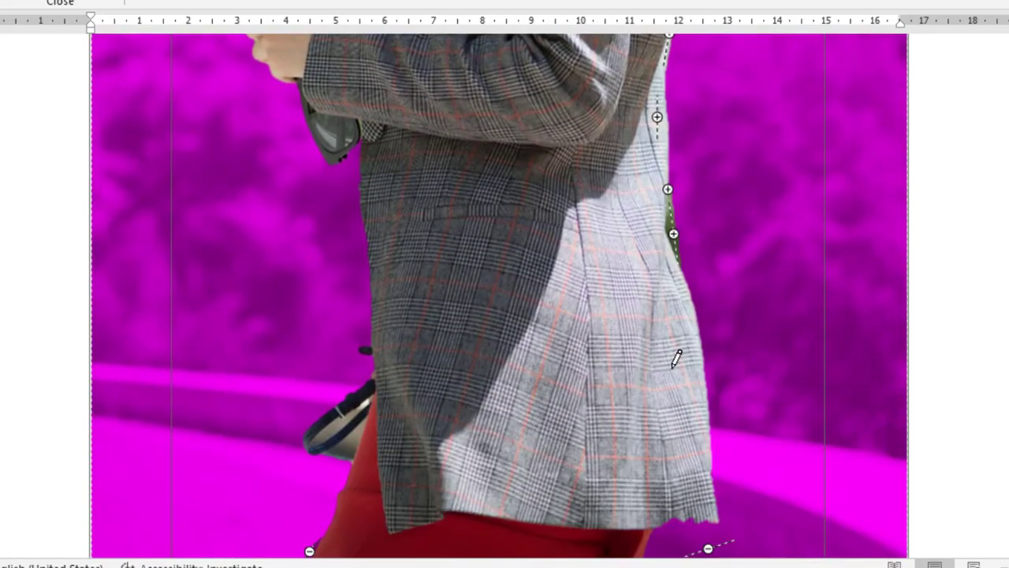
scroll(676, 356, "down", 2)
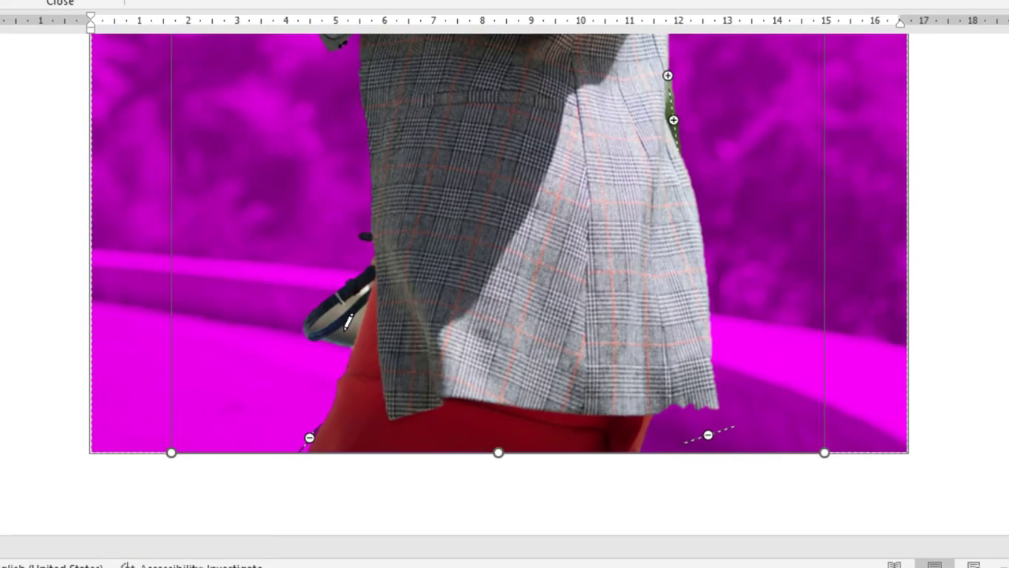
Remove the background around the bag strap while marking the strap itself to keep.
left_click(346, 345)
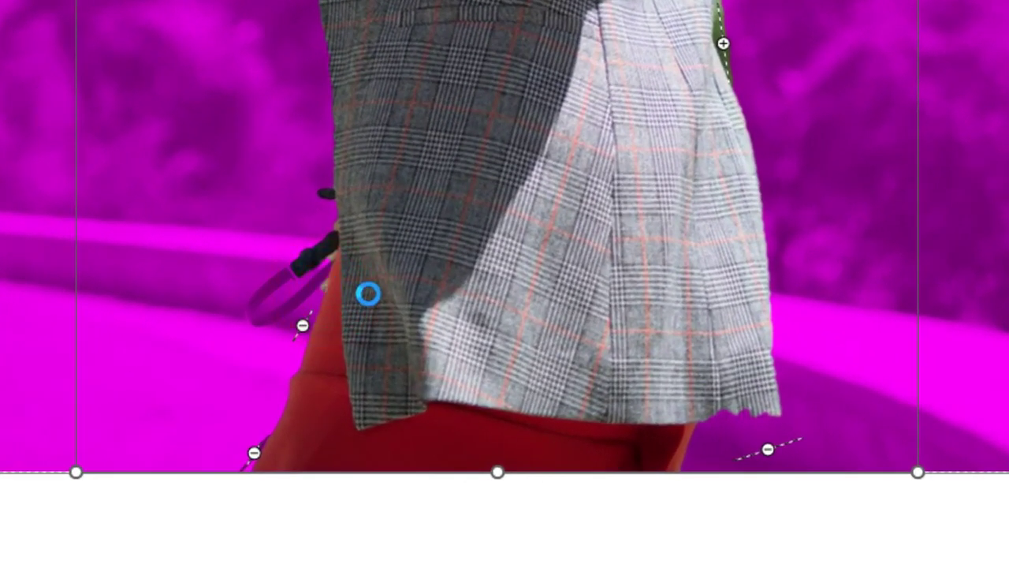
left_click_drag(280, 280, 368, 294)
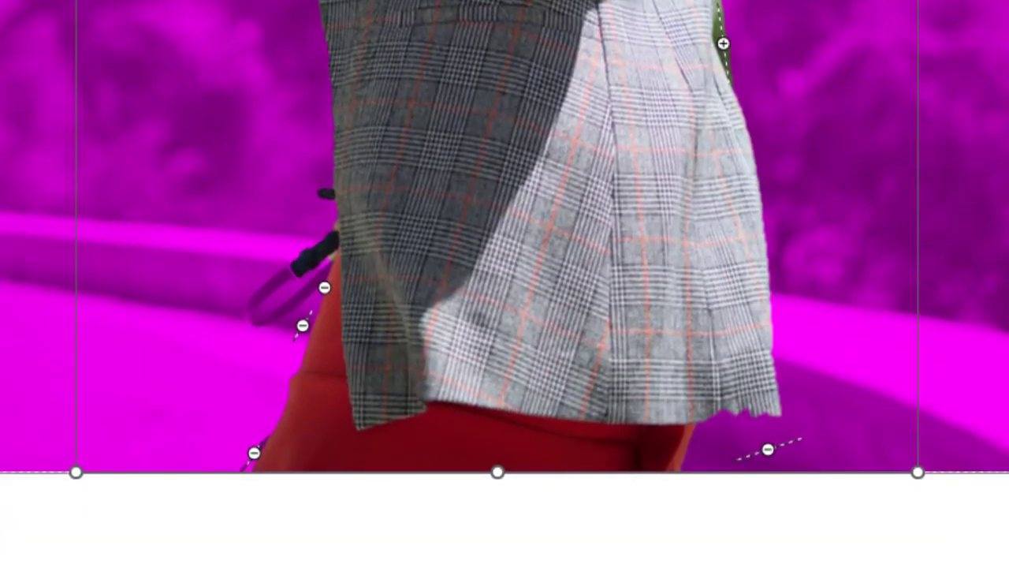
left_click_drag(286, 263, 280, 273)
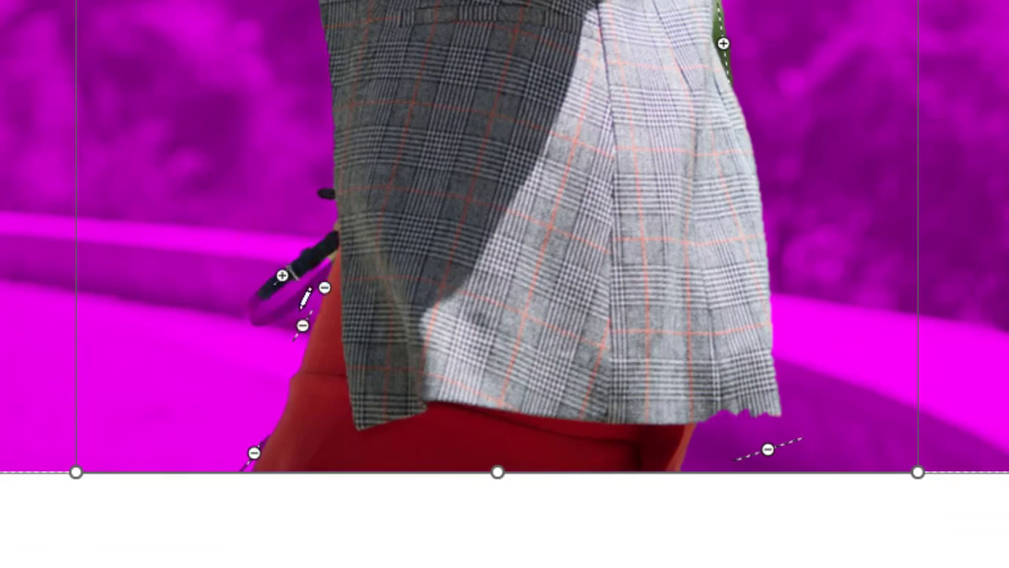
left_click_drag(267, 286, 254, 322)
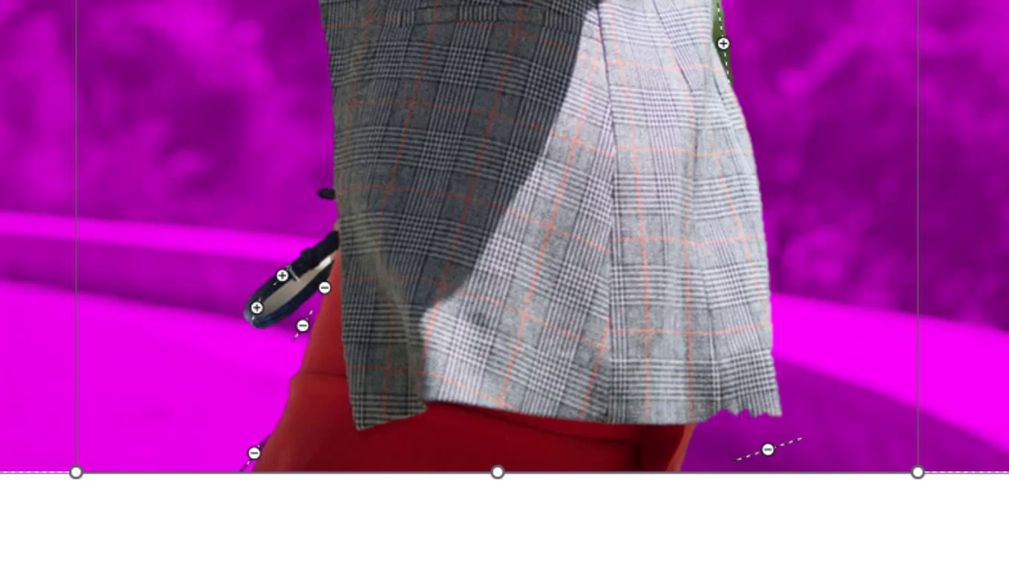
mouse_move(256, 304)
left_mouse_down()
mouse_move(301, 272)
mouse_move(322, 286)
left_mouse_up()
left_click(324, 286)
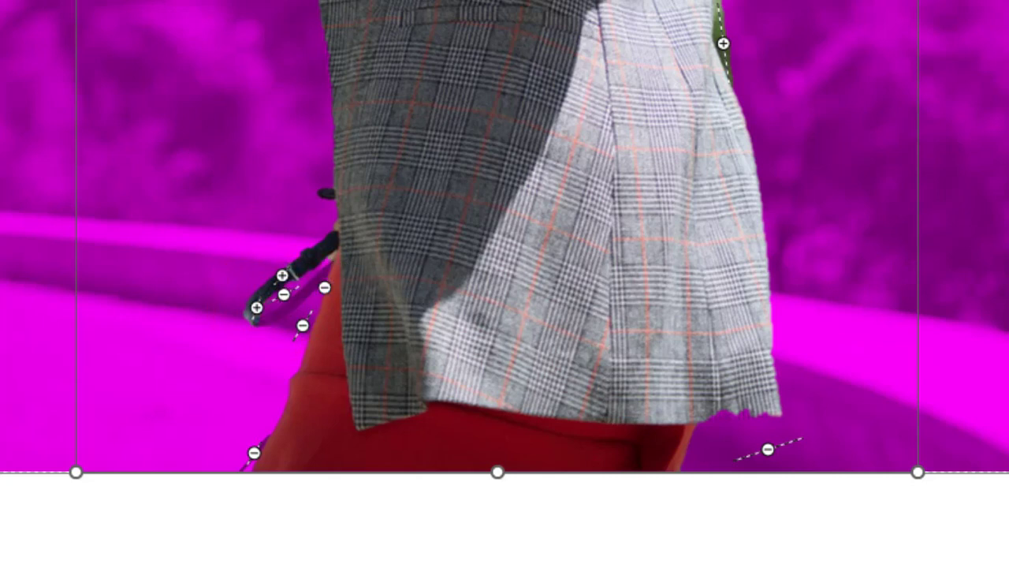
left_click(272, 311)
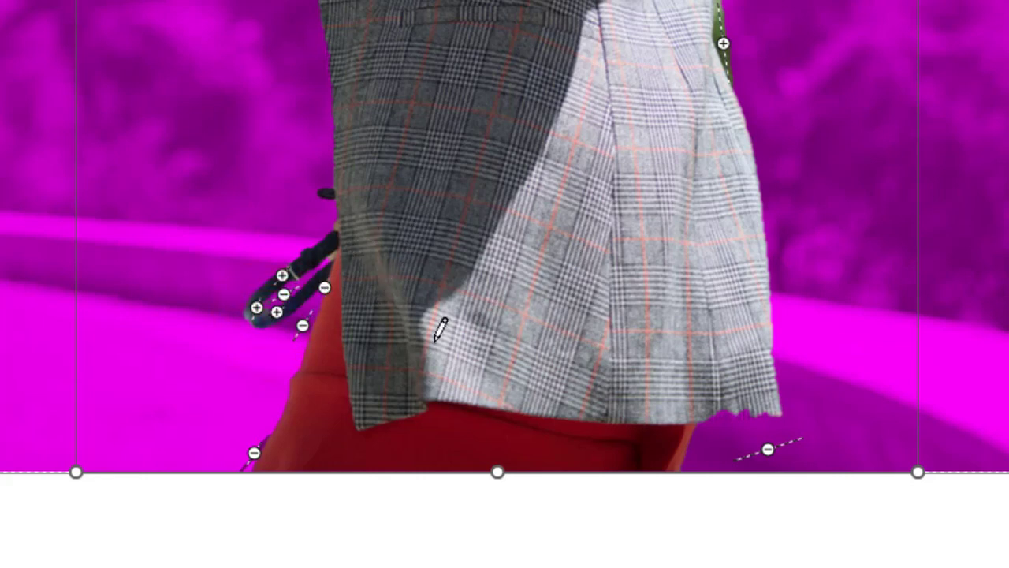
Mark a little more hair at the hairline to keep, then review the woman's whole outline.
scroll(660, 410, "up", 3)
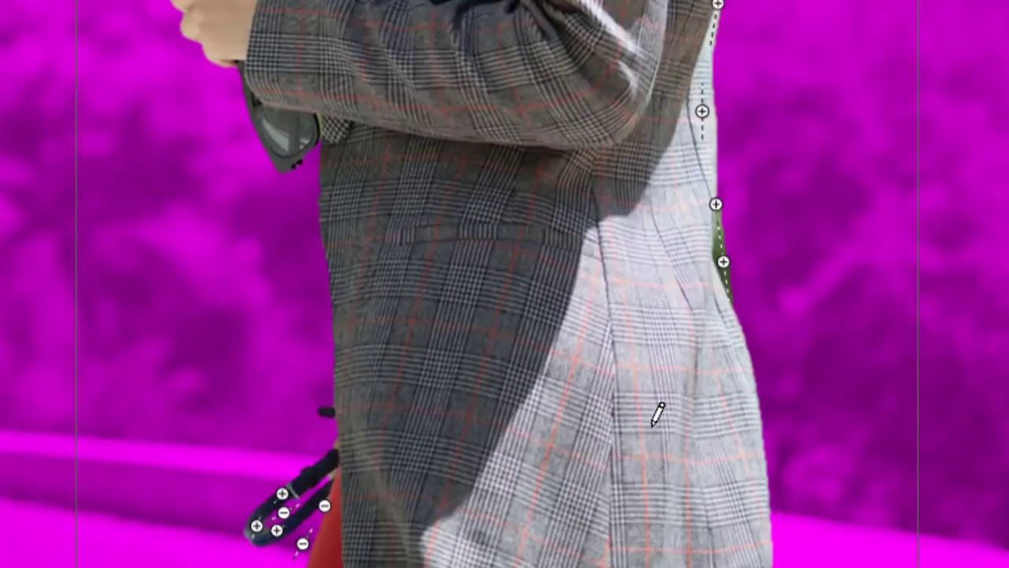
scroll(660, 410, "up", 3)
scroll(660, 410, "up", 3)
scroll(604, 354, "up", 2)
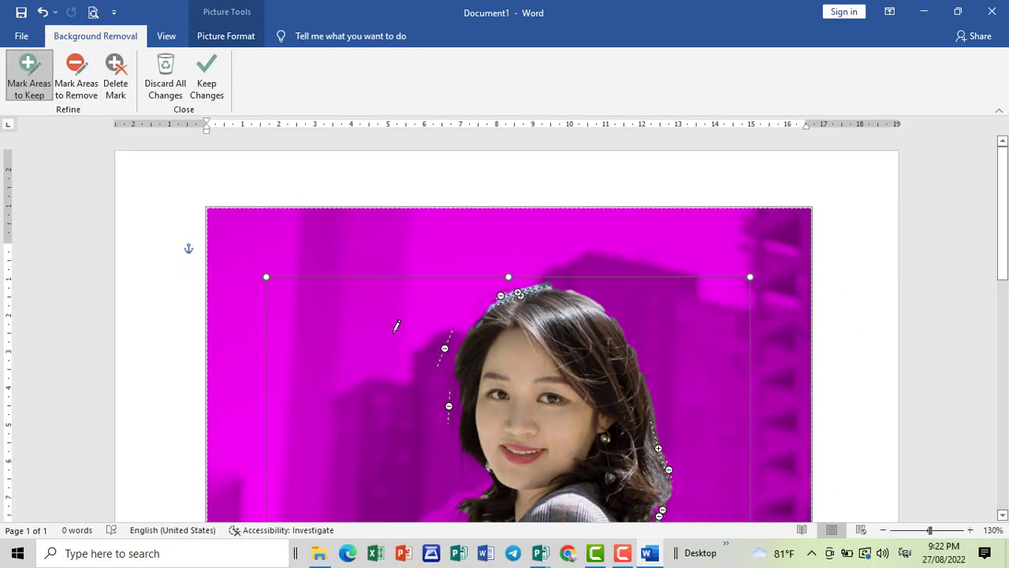
left_click(76, 76)
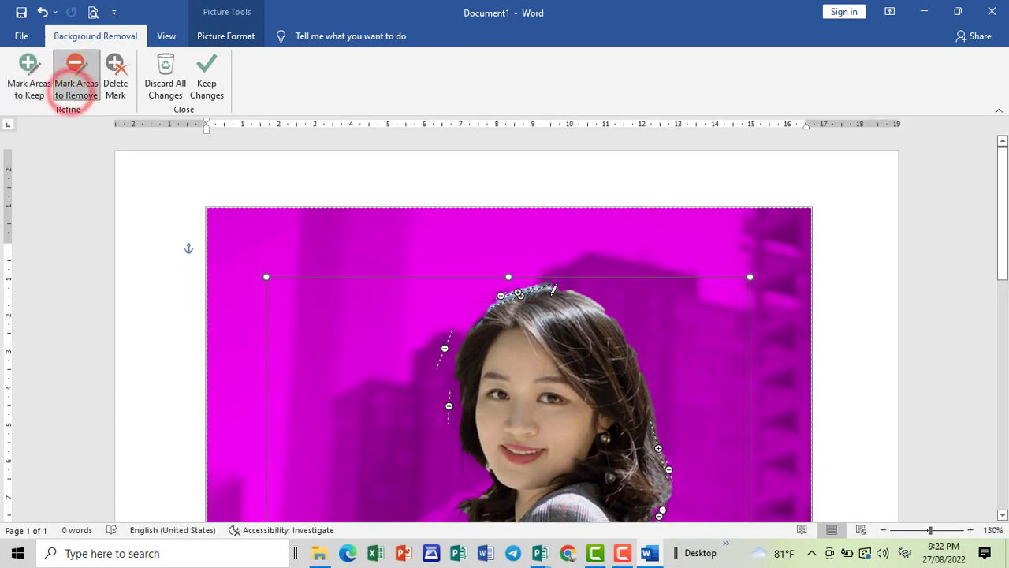
scroll(516, 282, "up", 5)
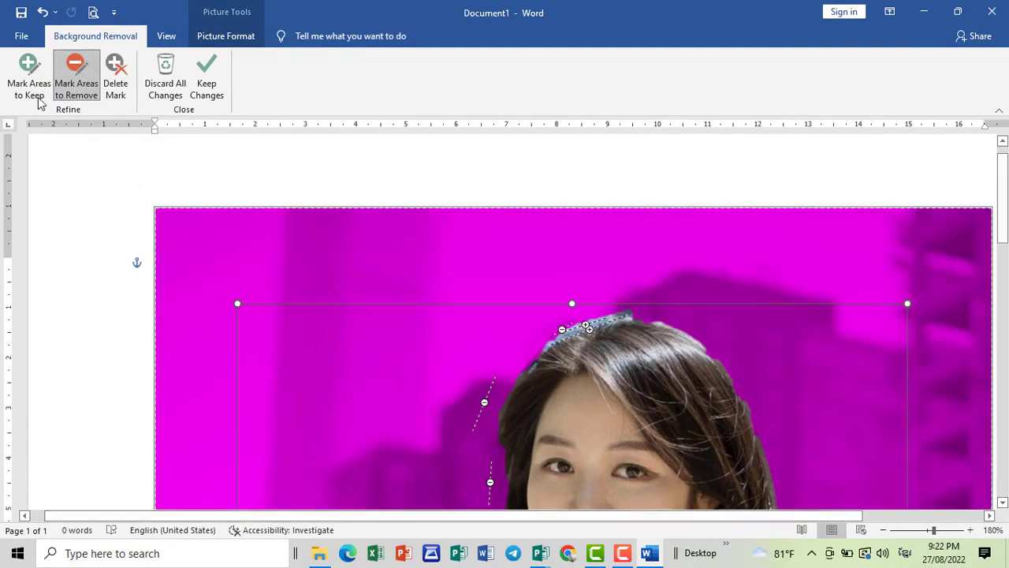
left_click(23, 77)
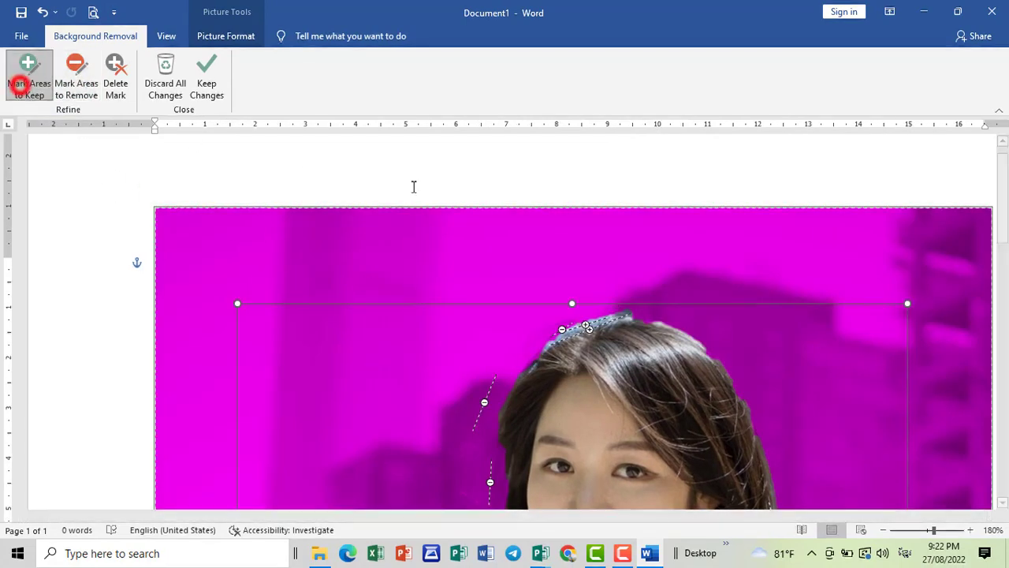
left_click(628, 312)
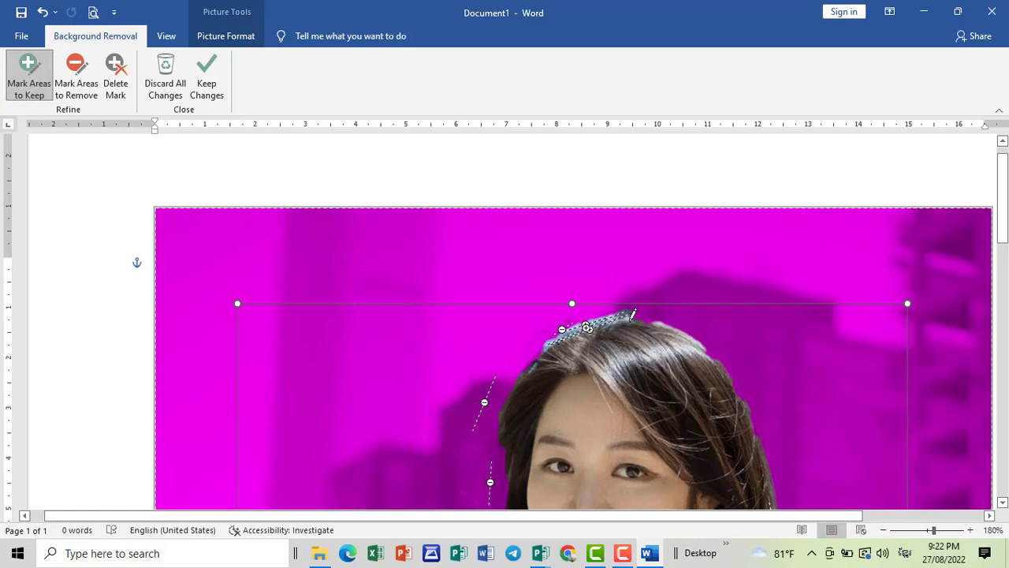
scroll(627, 312, "down", 1)
scroll(615, 311, "down", 4)
scroll(611, 310, "down", 4)
scroll(609, 309, "down", 2)
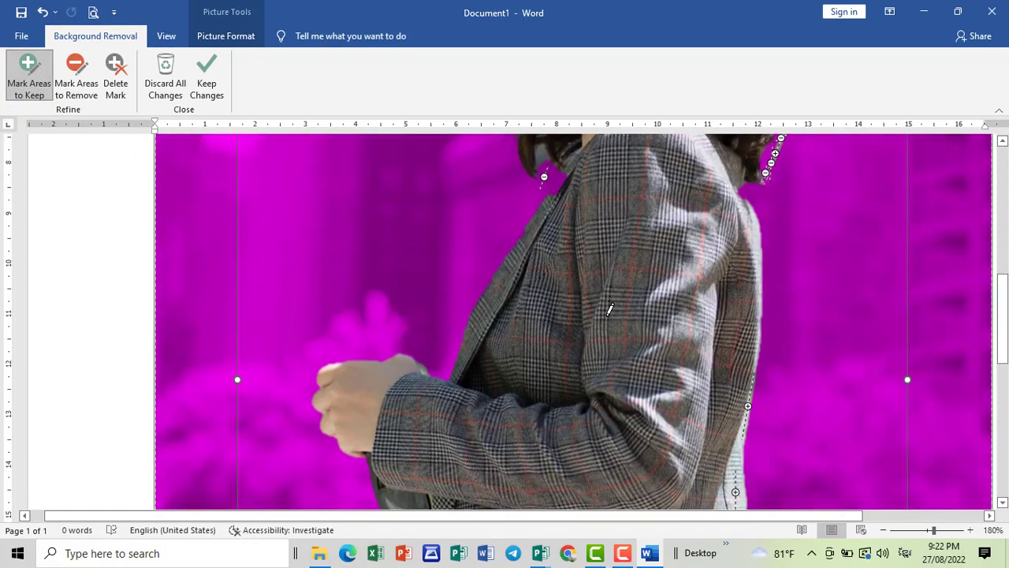
scroll(609, 309, "down", 8)
scroll(604, 314, "up", 5)
scroll(598, 319, "up", 5)
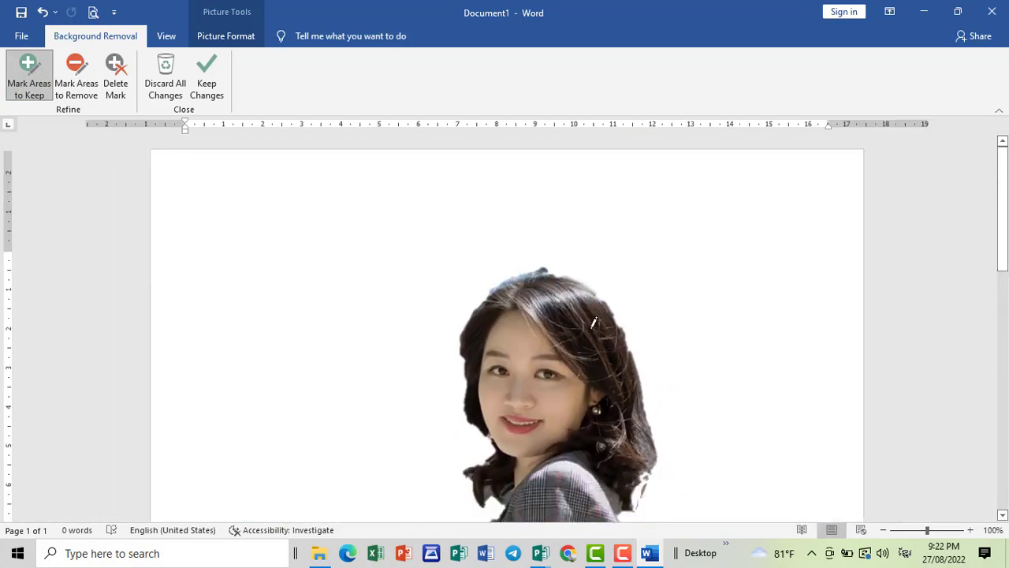
scroll(594, 322, "down", 3)
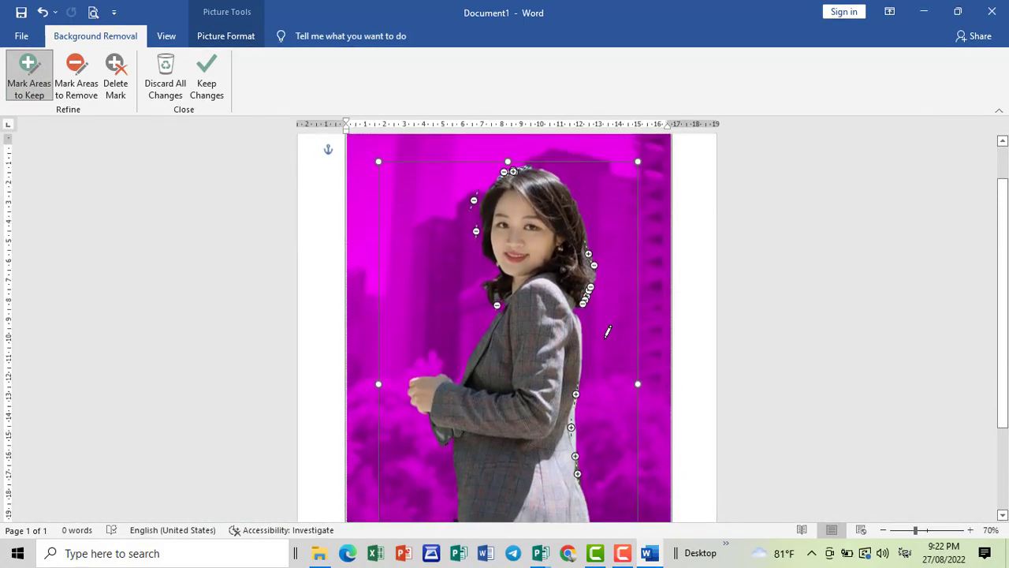
scroll(608, 331, "down", 2)
scroll(609, 332, "down", 1)
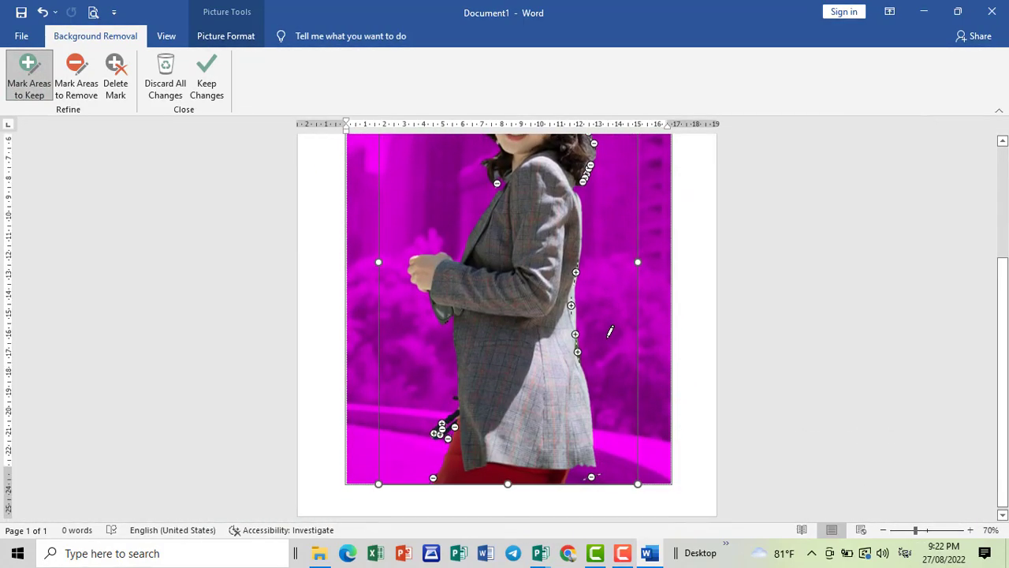
scroll(609, 332, "up", 1)
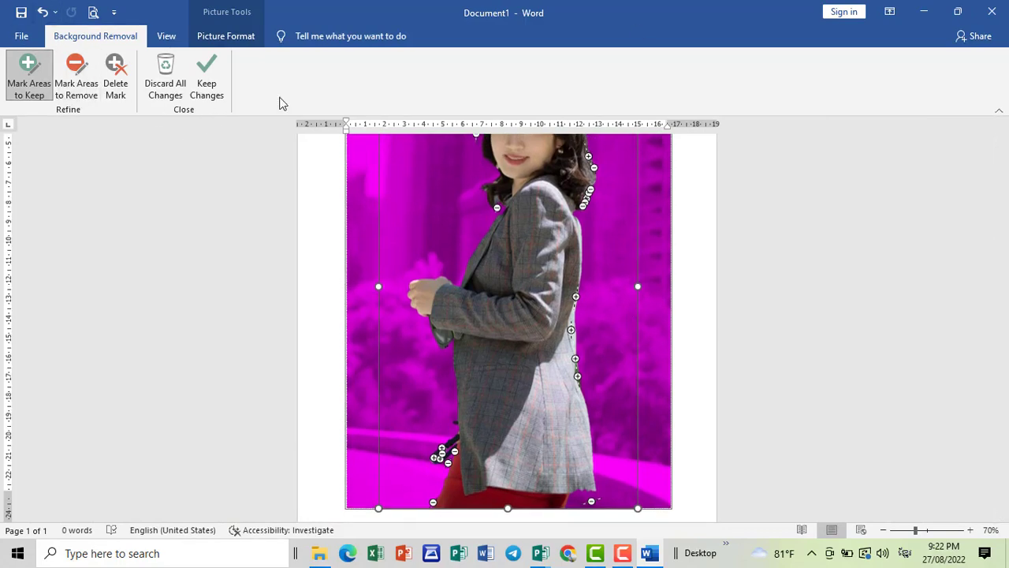
scroll(602, 280, "up", 2)
scroll(603, 280, "down", 1)
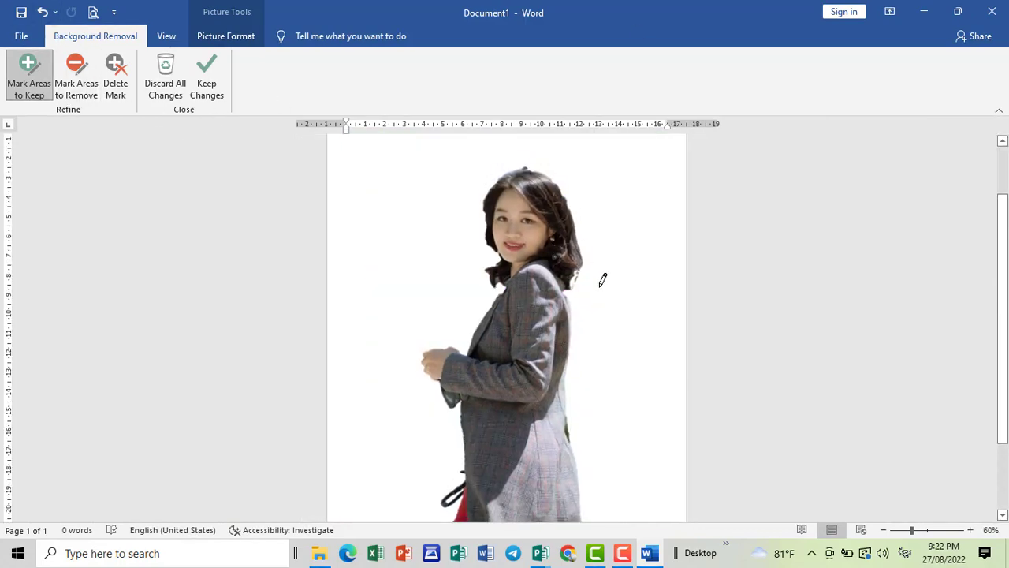
scroll(601, 282, "down", 1)
scroll(595, 284, "down", 1)
scroll(587, 286, "down", 1)
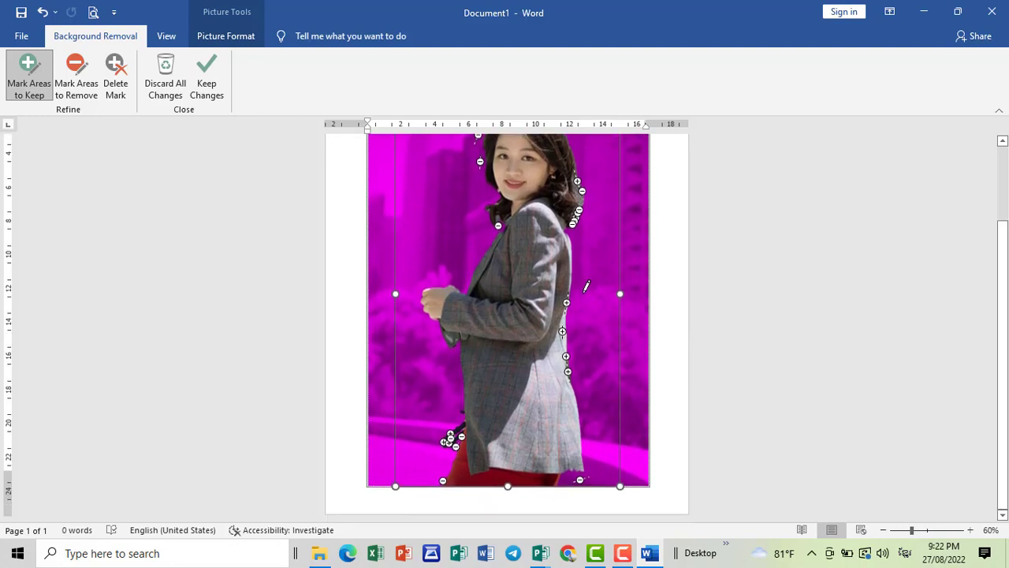
scroll(585, 286, "up", 1)
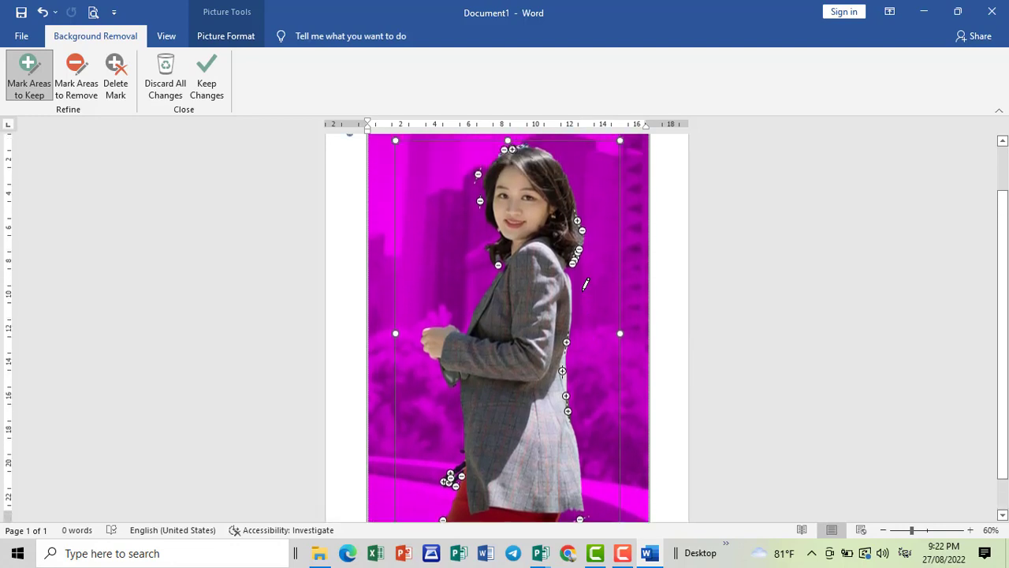
Keep the background-removal changes and stretch the woman picture to about 26.86 by 19.12 cm.
left_click(206, 91)
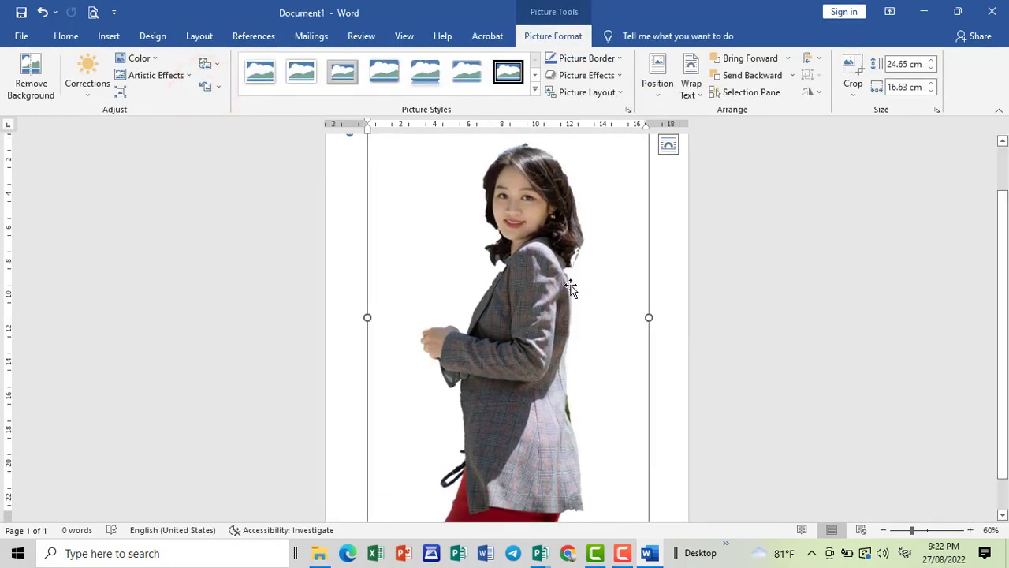
scroll(585, 299, "down", 1)
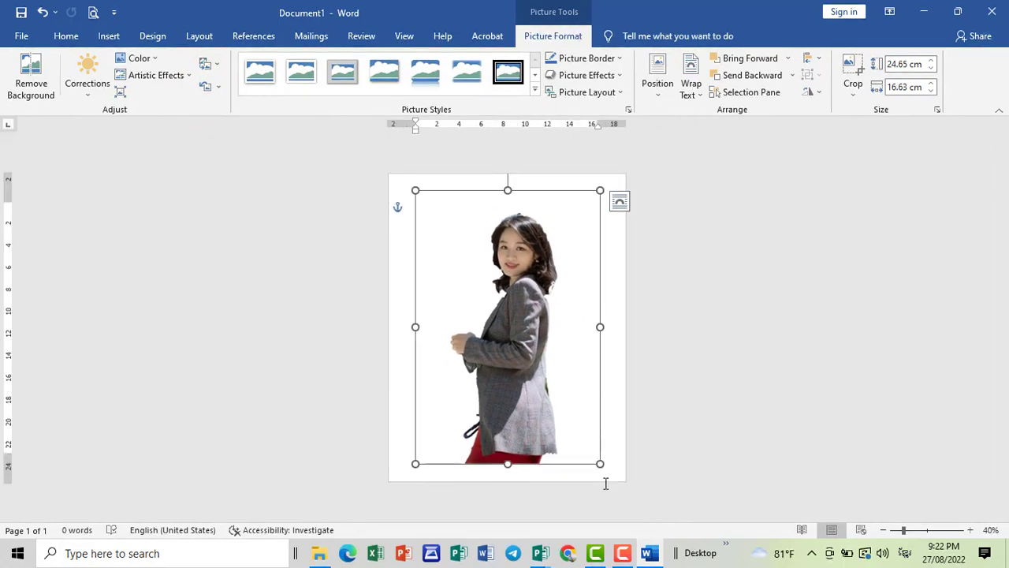
mouse_move(599, 463)
left_mouse_down()
mouse_move(619, 476)
mouse_move(611, 467)
left_mouse_up()
left_click_drag(415, 335, 398, 334)
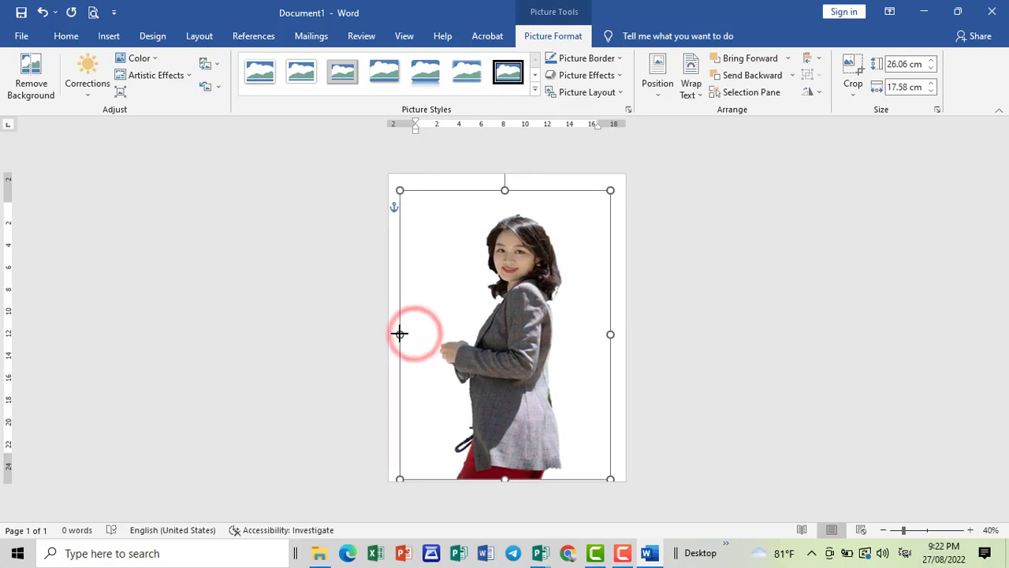
left_click_drag(504, 190, 505, 181)
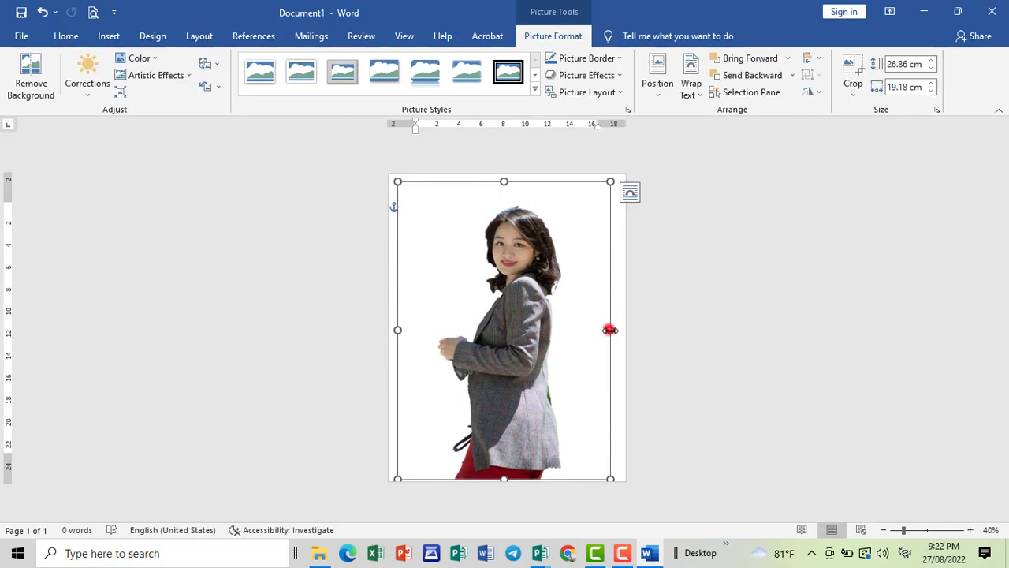
mouse_move(610, 330)
left_mouse_down()
mouse_move(623, 330)
mouse_move(609, 329)
left_mouse_up()
scroll(586, 341, "up", 1)
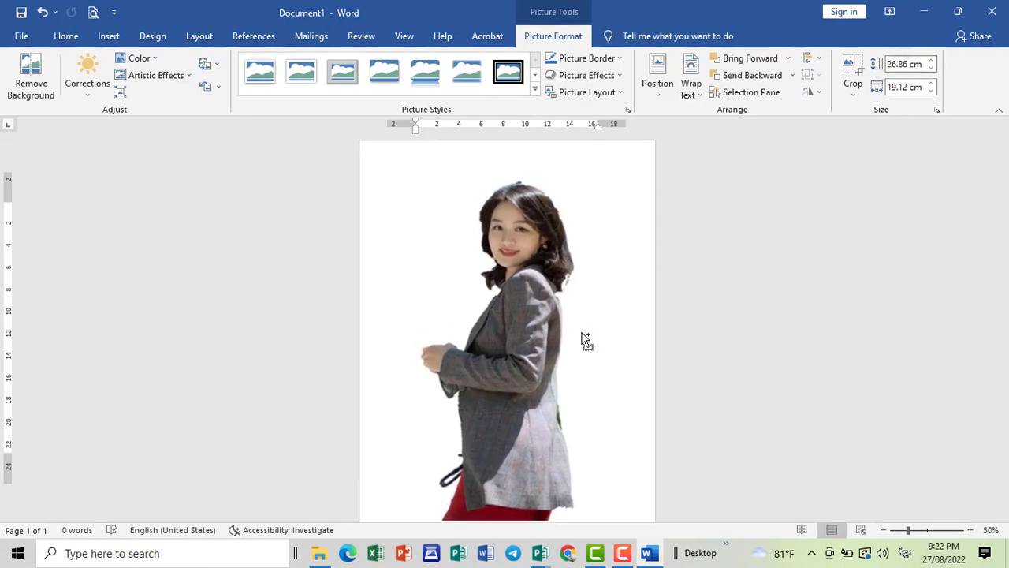
left_click(772, 257)
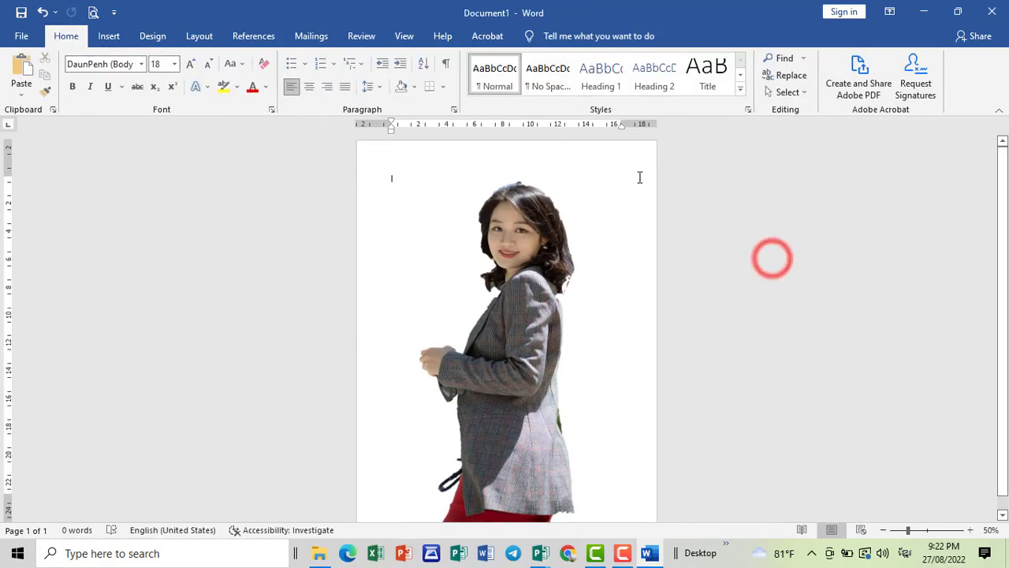
scroll(568, 313, "down", 1)
scroll(547, 352, "up", 1)
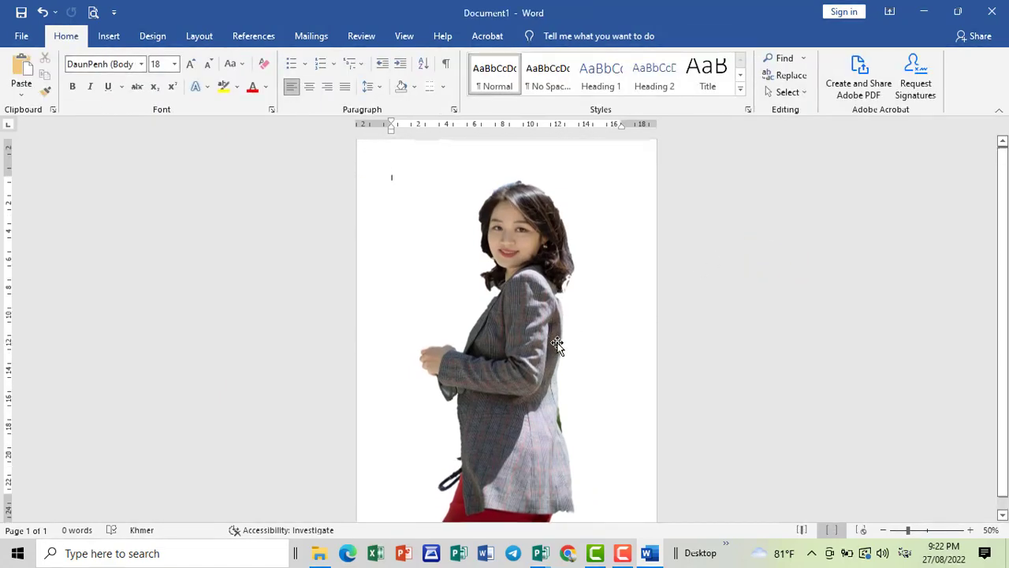
left_click(548, 335)
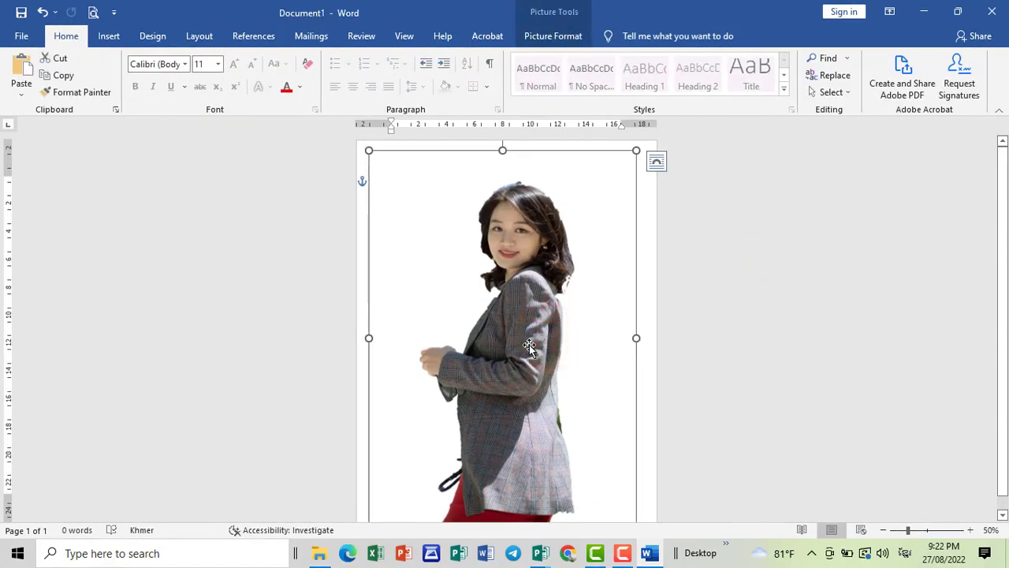
Apply a Solid fill behind the cut-out woman from Format Picture's Fill & Line settings.
right_click(528, 350)
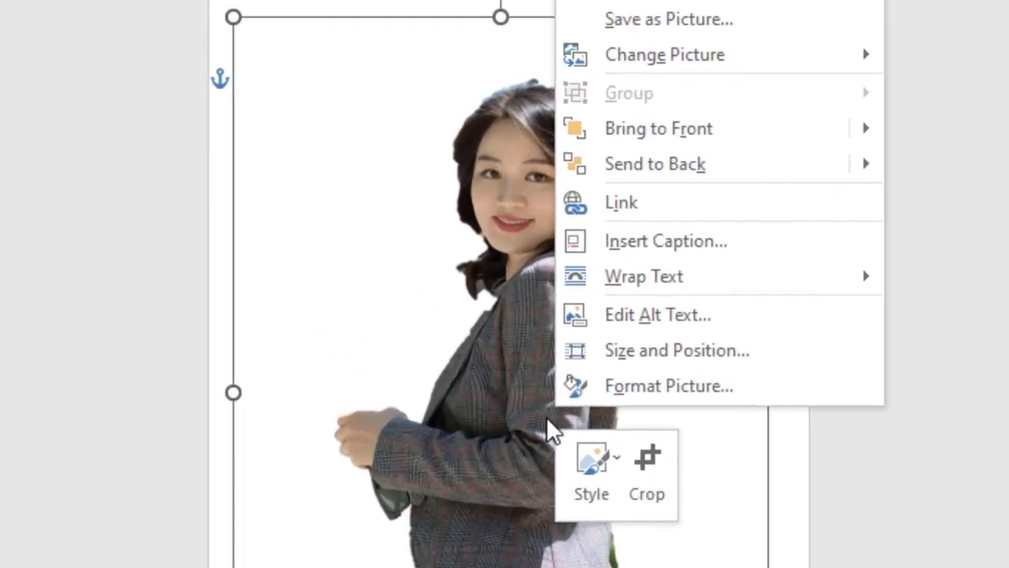
left_click(629, 393)
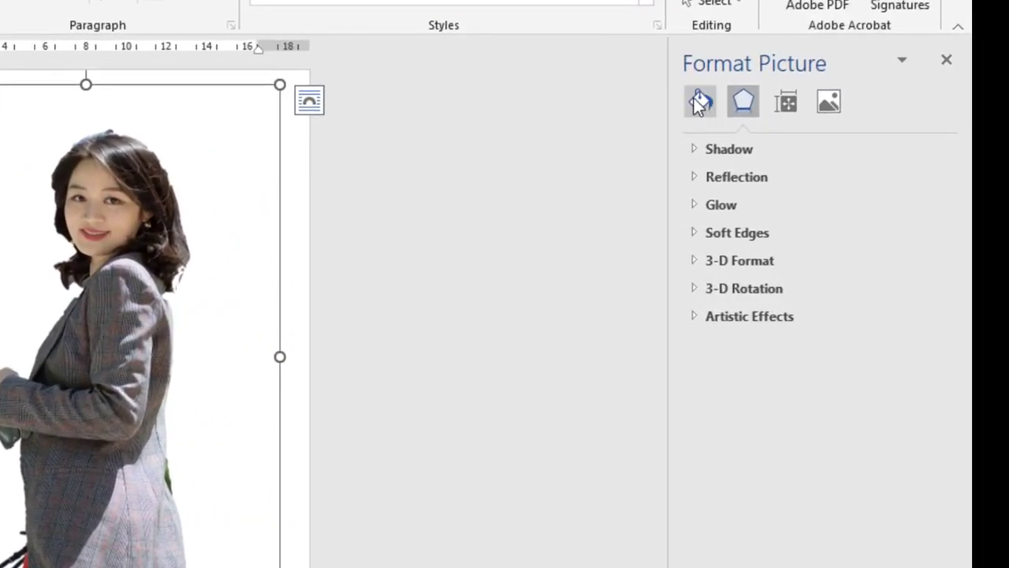
left_click(698, 101)
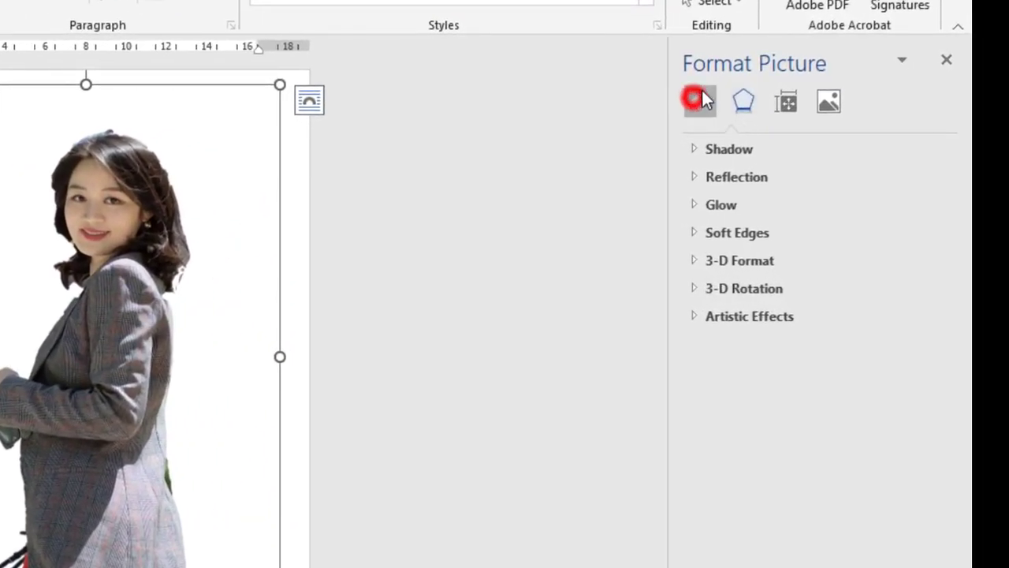
left_click(700, 149)
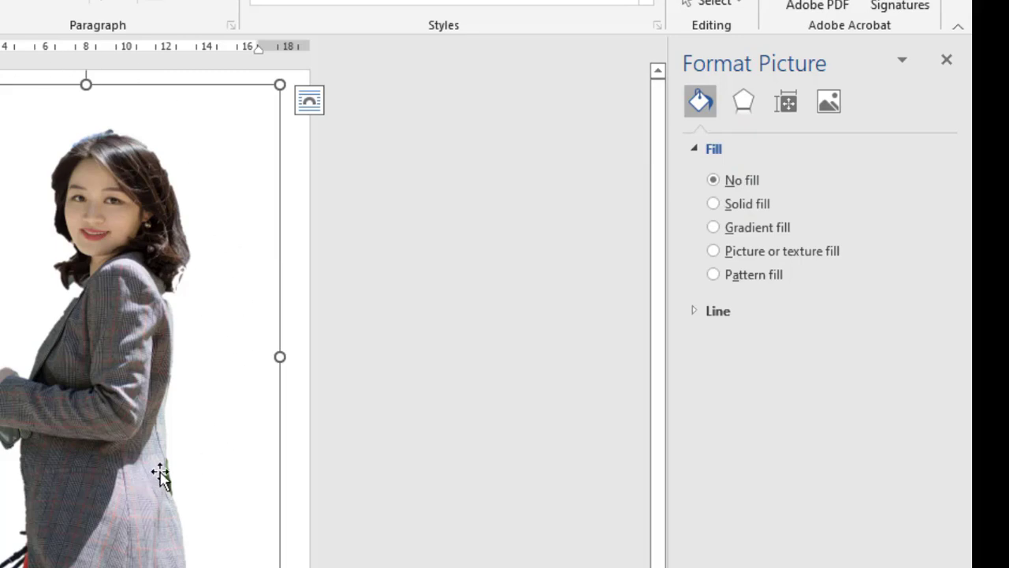
left_click(713, 205)
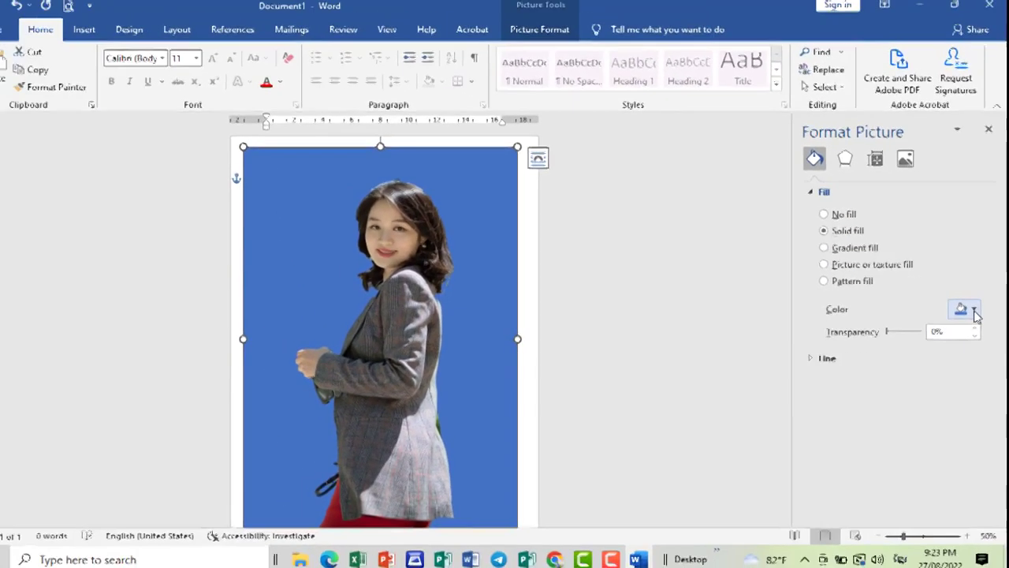
Set the picture's solid fill colour to green, after trying red and gold.
left_click(926, 314)
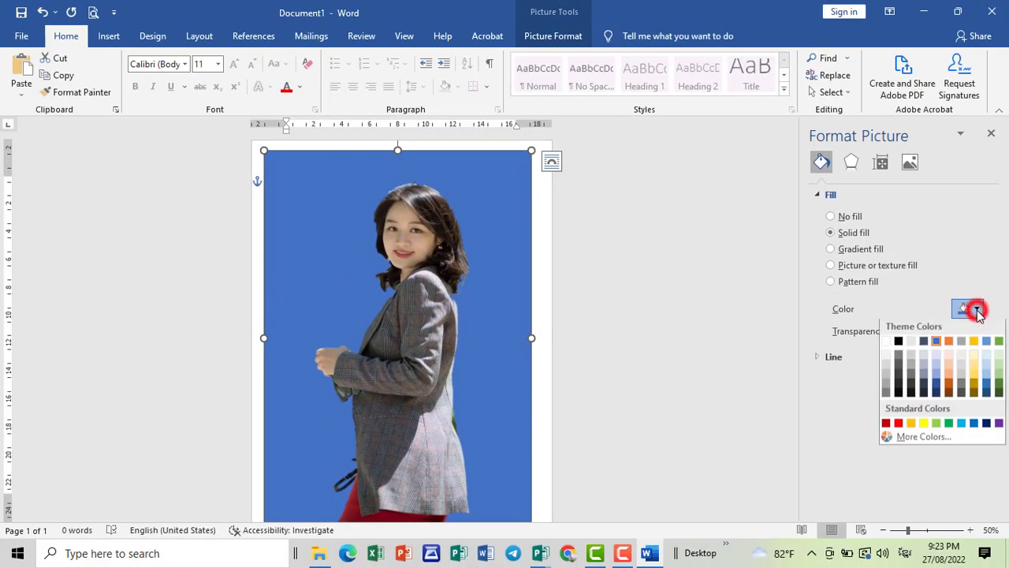
left_click(899, 426)
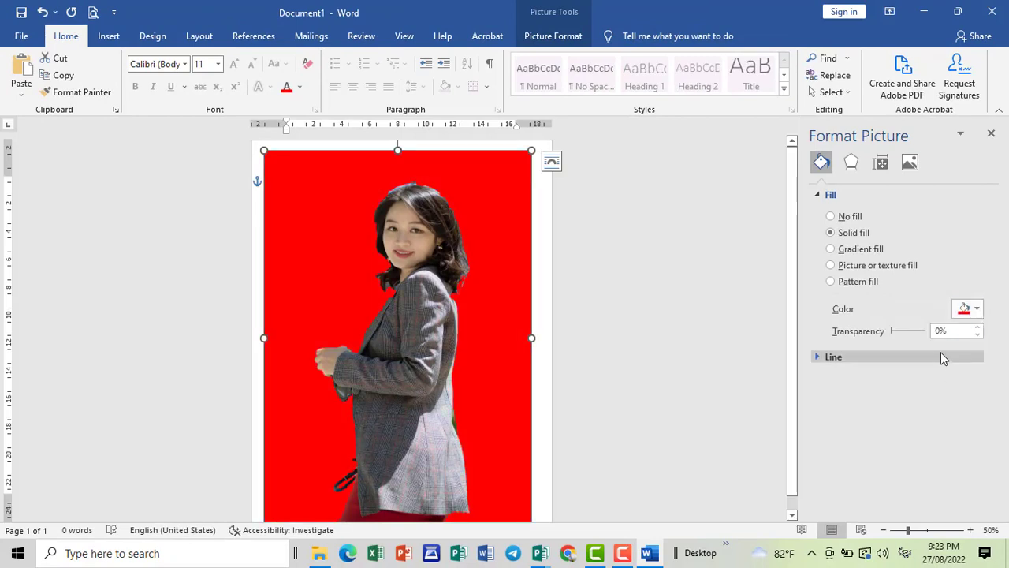
left_click(978, 309)
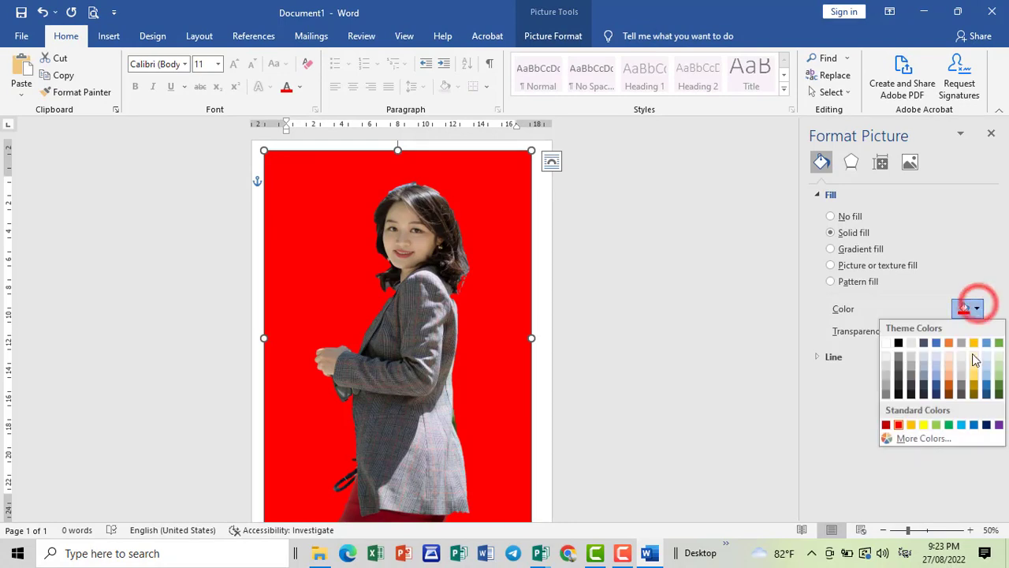
left_click(916, 421)
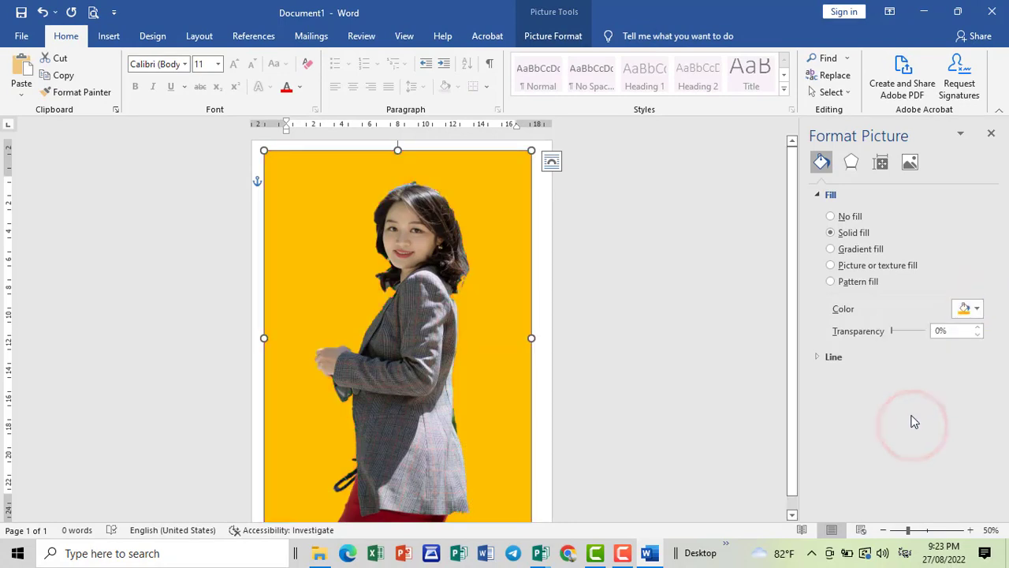
left_click(976, 309)
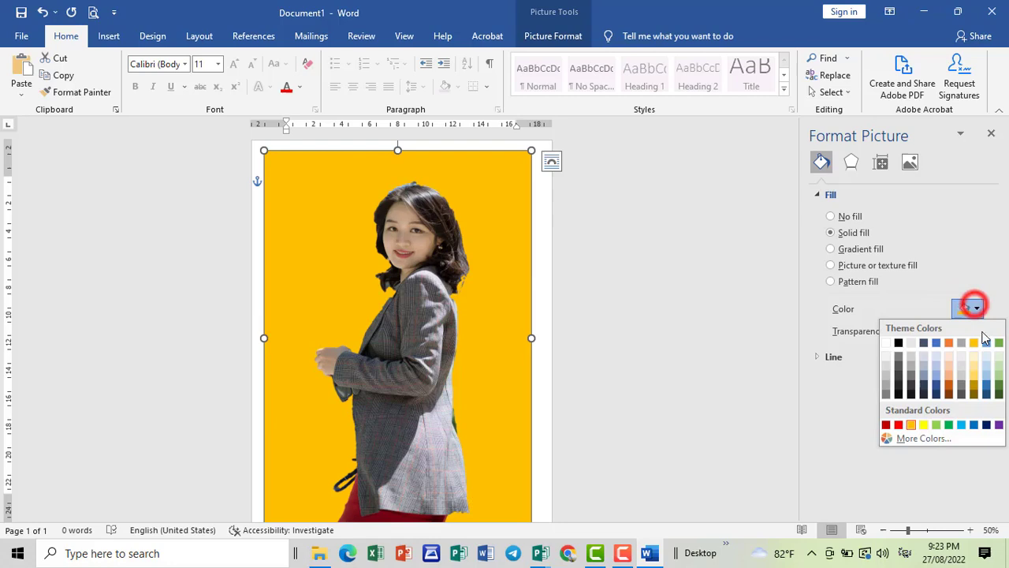
left_click(949, 424)
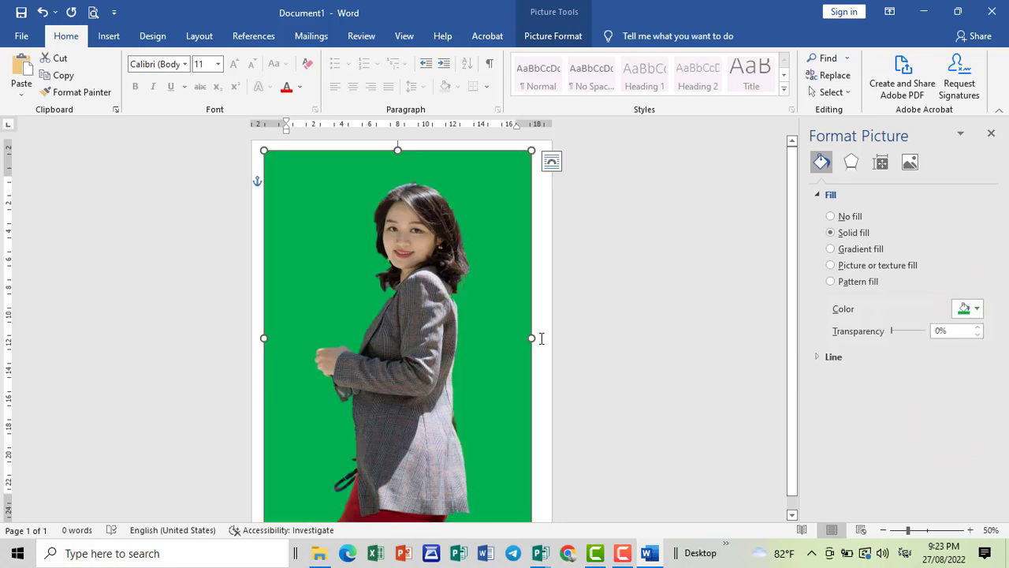
scroll(513, 349, "down", 1)
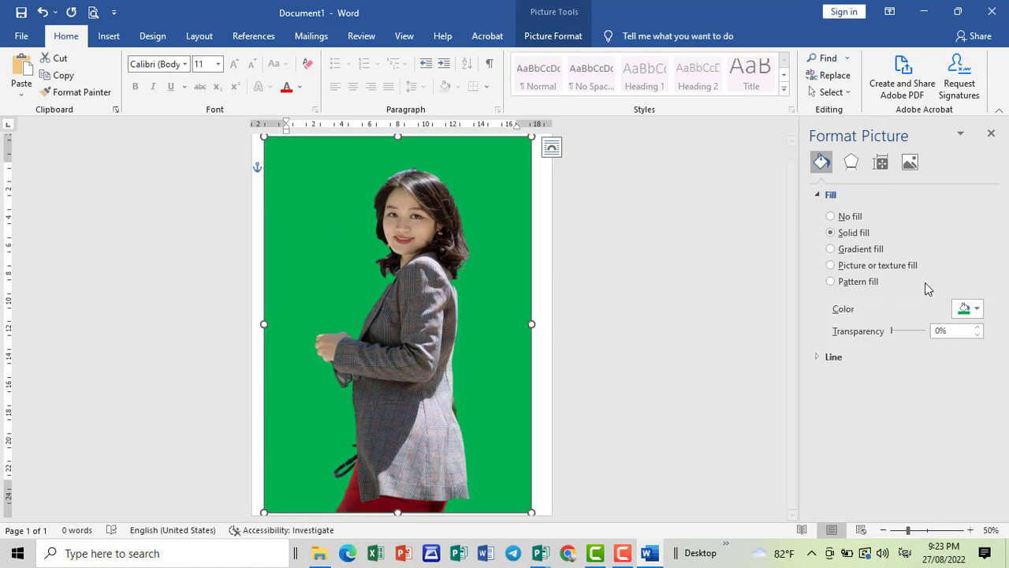
Switch to a gradient fill with a yellow top stop and delete the 100% stop.
left_click(834, 251)
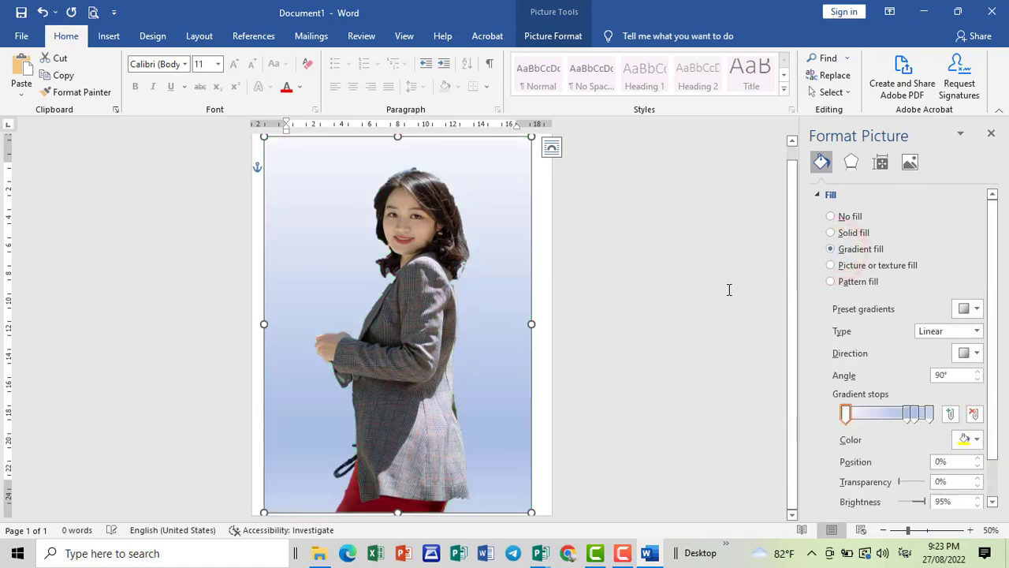
left_click(974, 441)
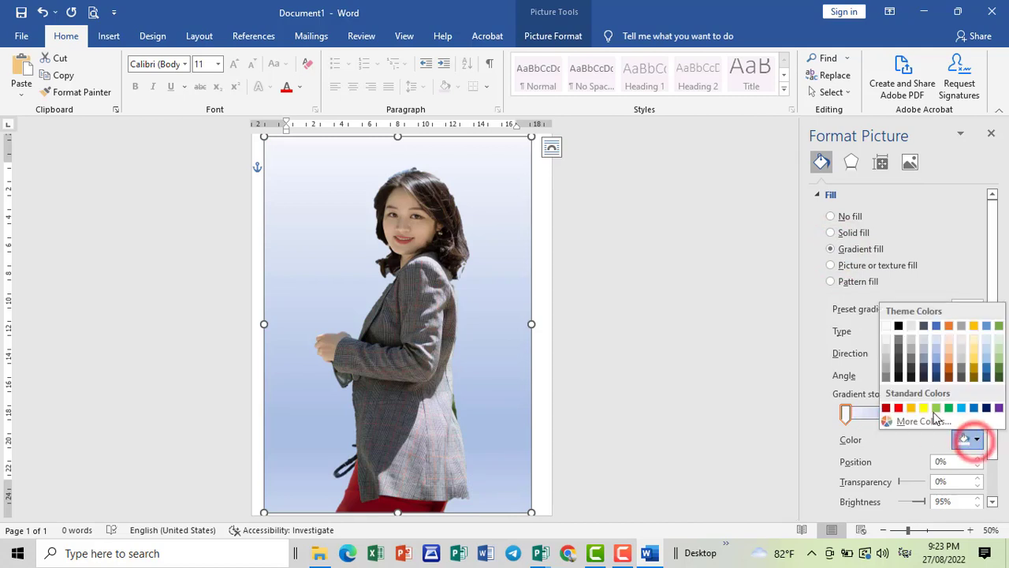
left_click(926, 413)
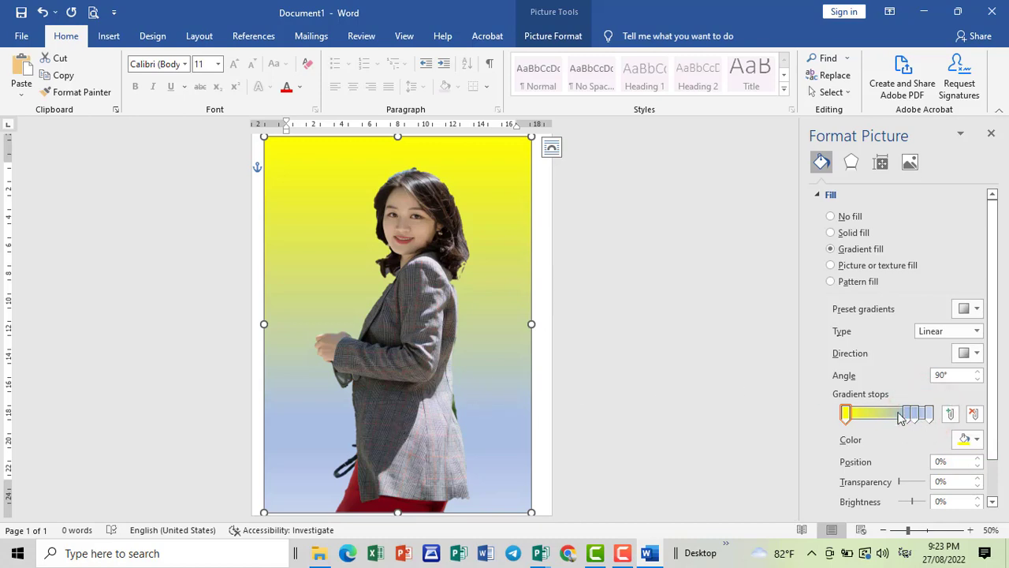
left_click(926, 413)
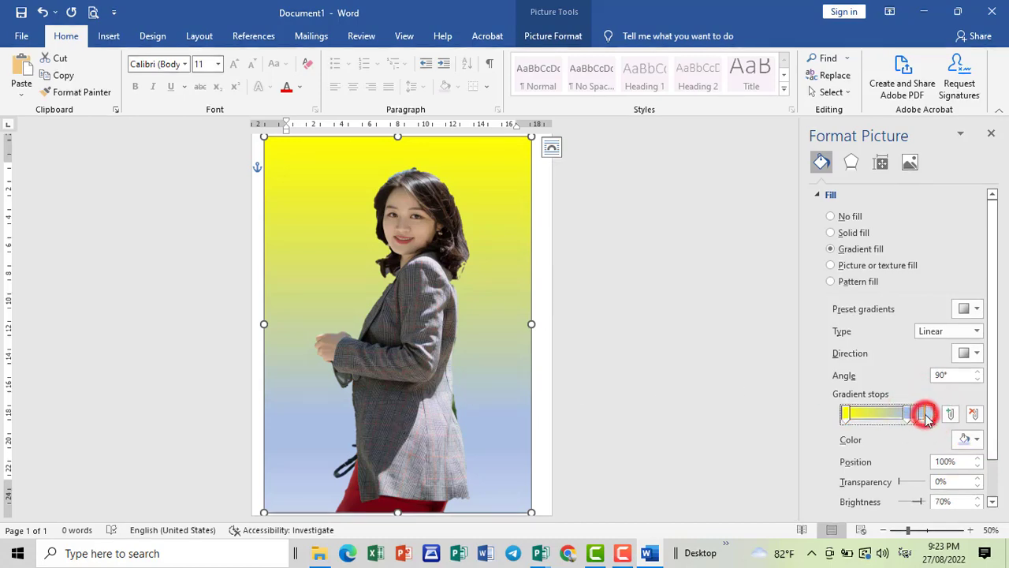
left_click(975, 415)
left_click(977, 416)
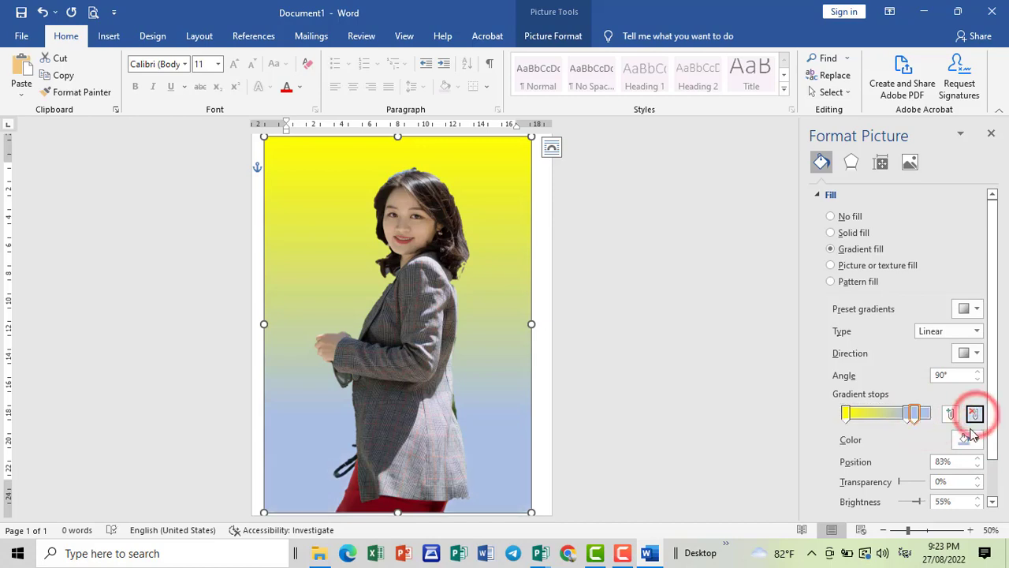
Make the bottom stop red and add a light blue stop moved lower toward the red.
left_click(972, 442)
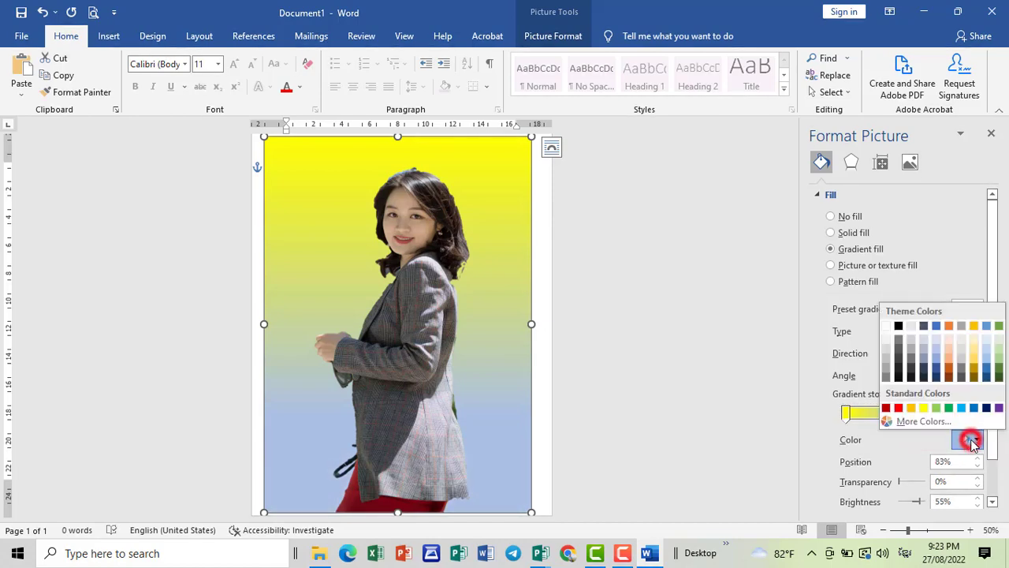
left_click(904, 413)
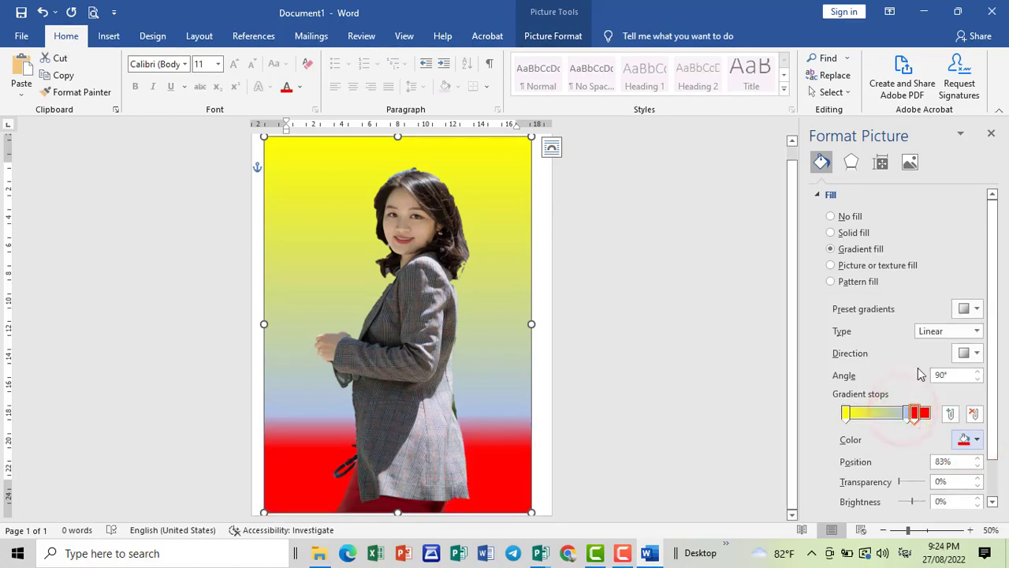
left_click(892, 414)
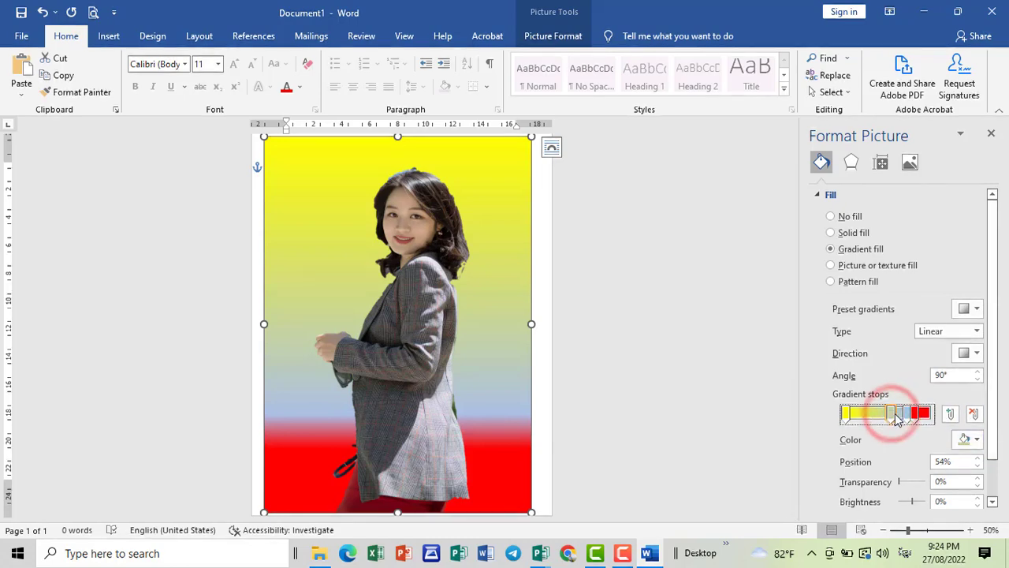
left_click(968, 440)
left_click(961, 405)
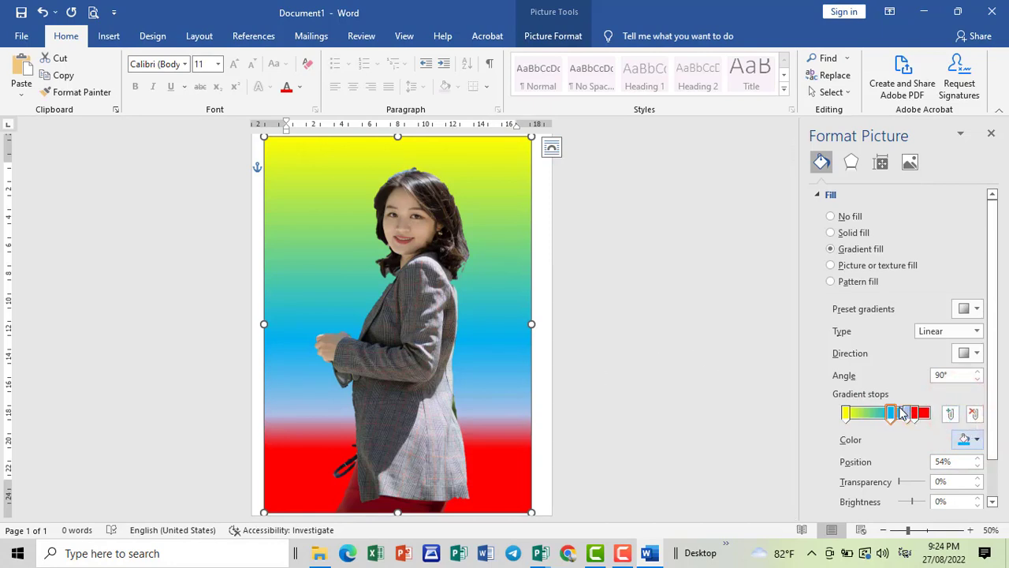
mouse_move(891, 414)
left_mouse_down()
mouse_move(915, 415)
mouse_move(866, 416)
mouse_move(884, 411)
left_mouse_up()
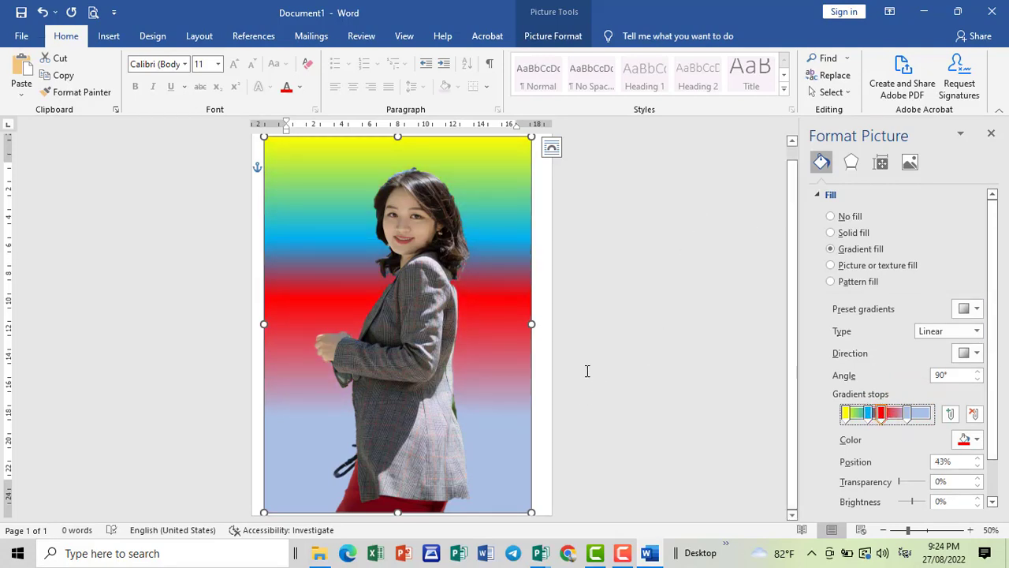
Fill the picture background with the light oak texture, after trying Brown marble and a dark wood.
left_click(831, 267)
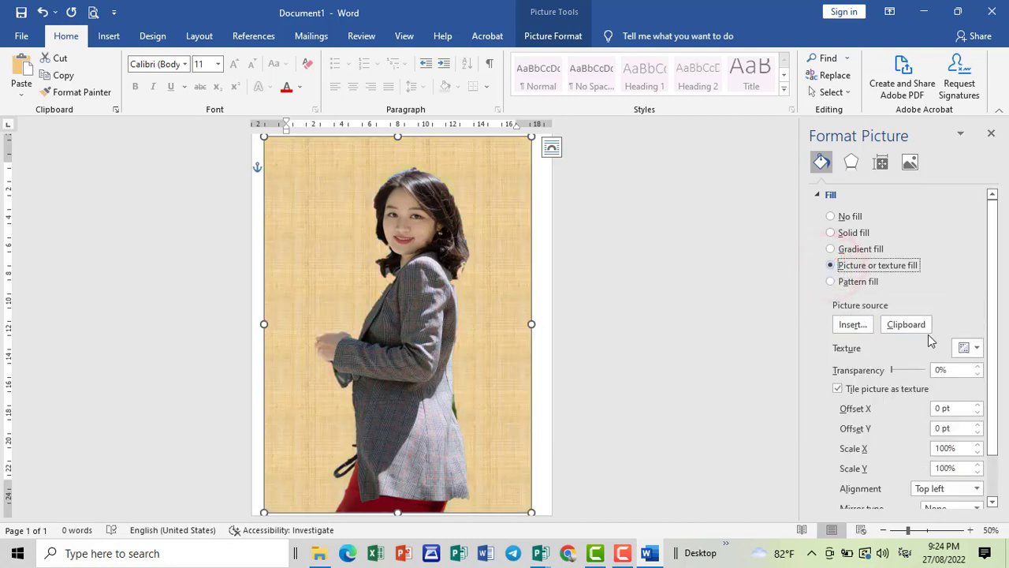
left_click(978, 349)
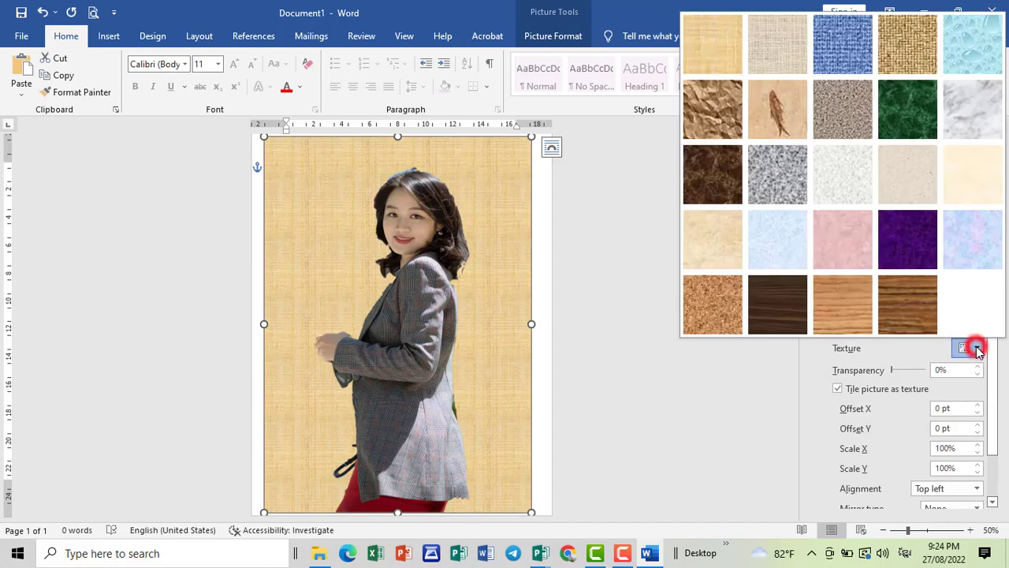
left_click(708, 186)
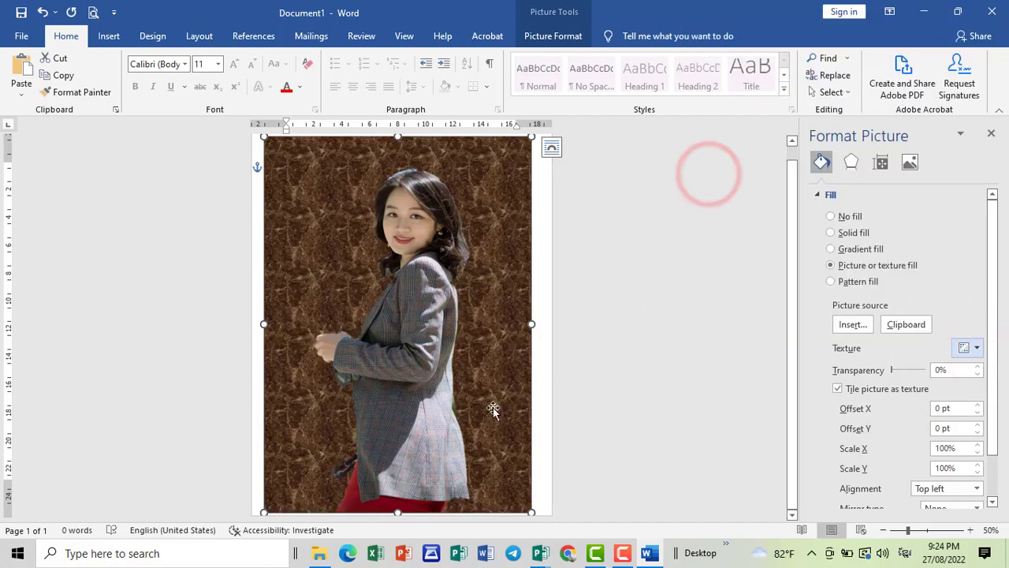
left_click(978, 351)
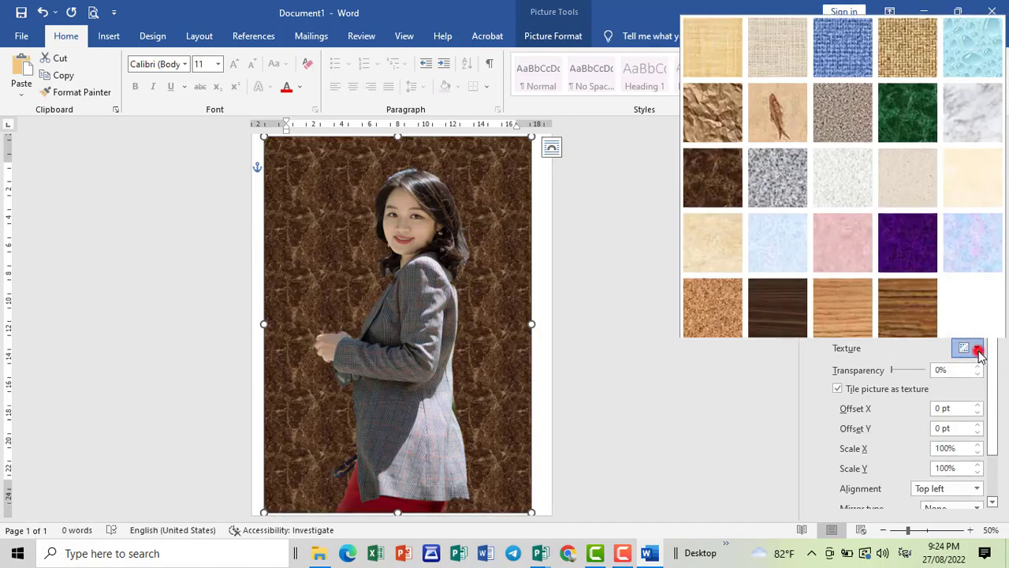
left_click(779, 309)
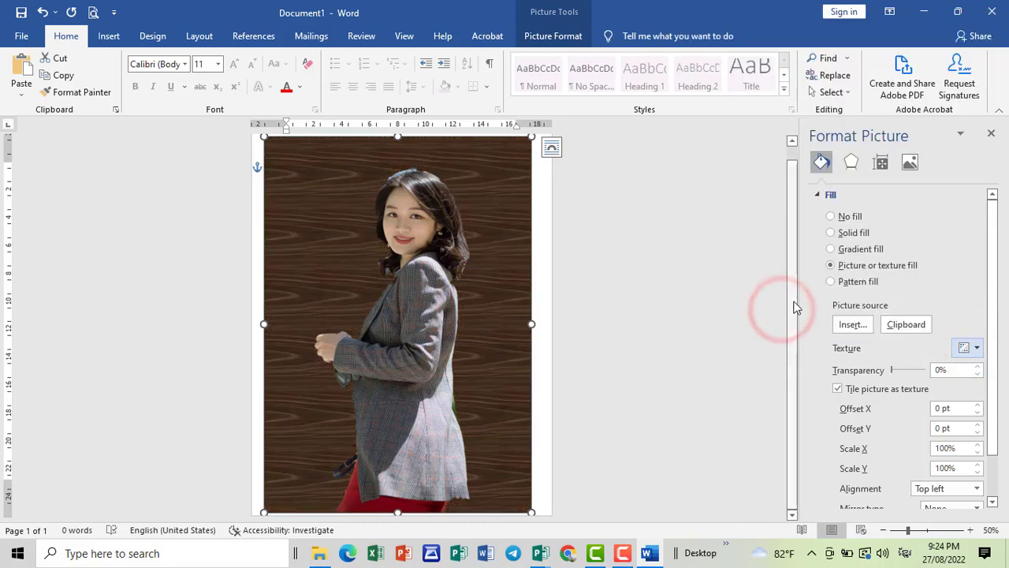
left_click(975, 352)
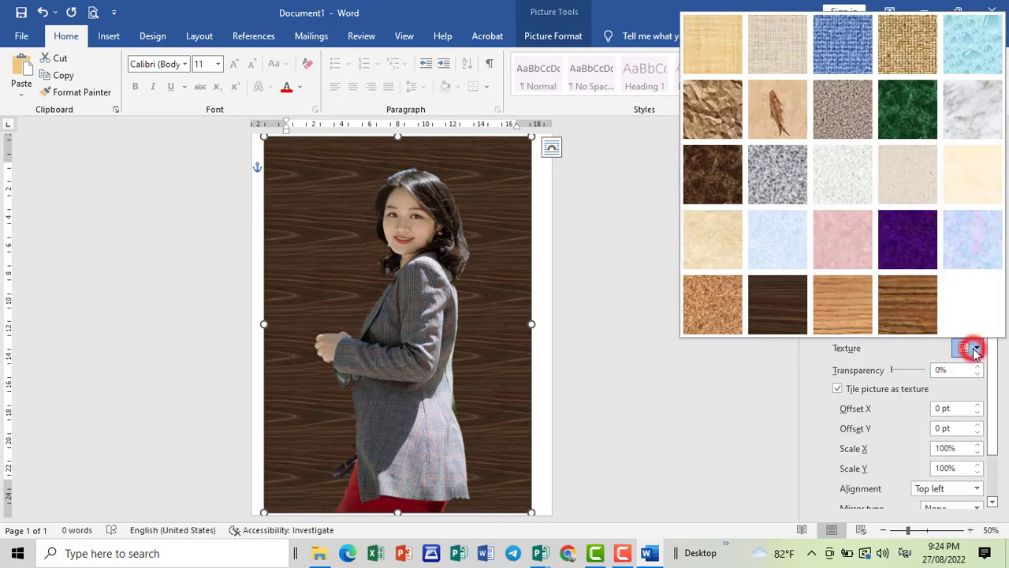
left_click(839, 308)
scroll(935, 363, "down", 2)
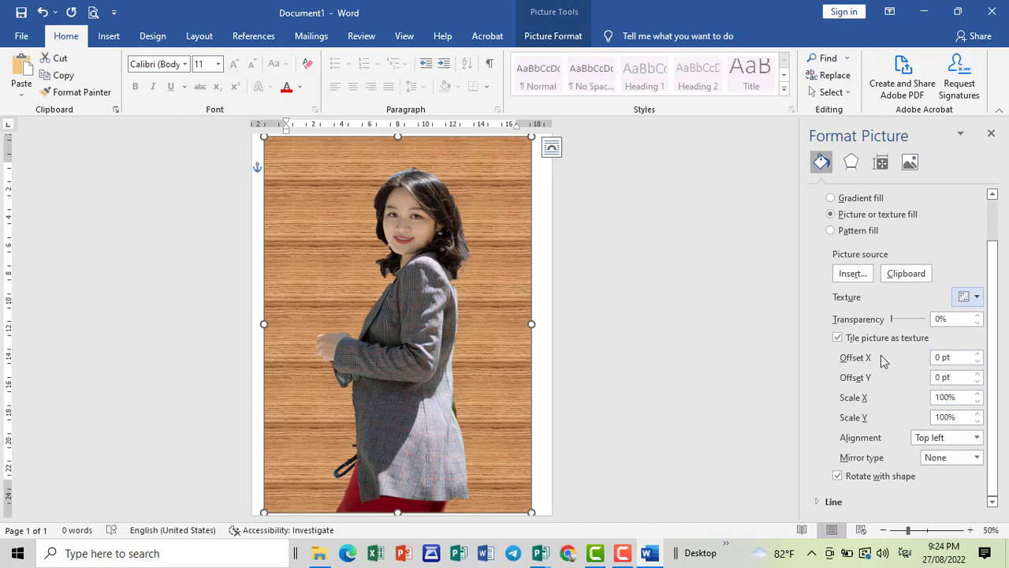
Set the wood texture's Offset X to 4.5 pt and Offset Y to 2 pt.
left_click(977, 354)
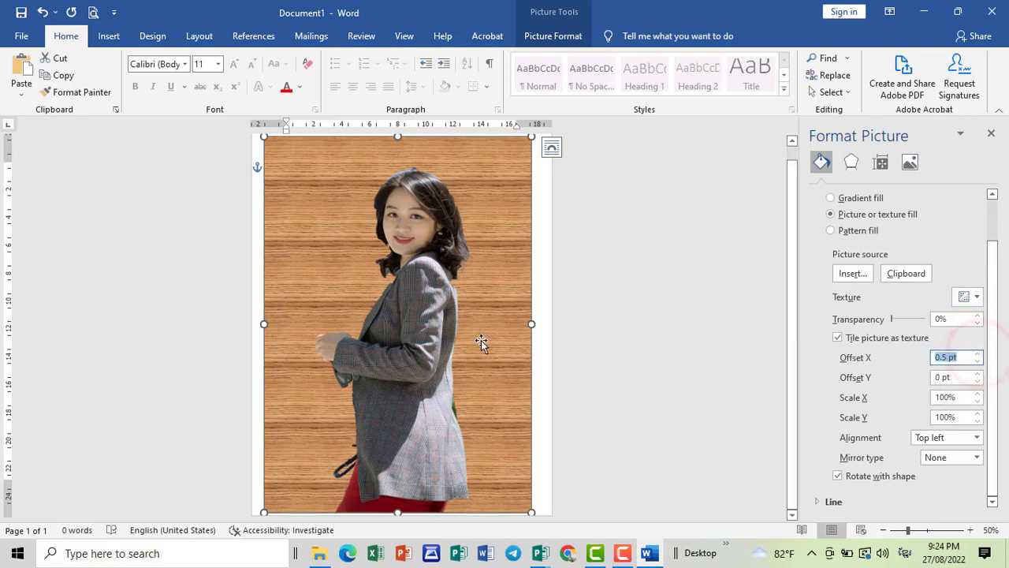
left_click(977, 354)
left_click(978, 354)
left_click(978, 354)
left_click(978, 354)
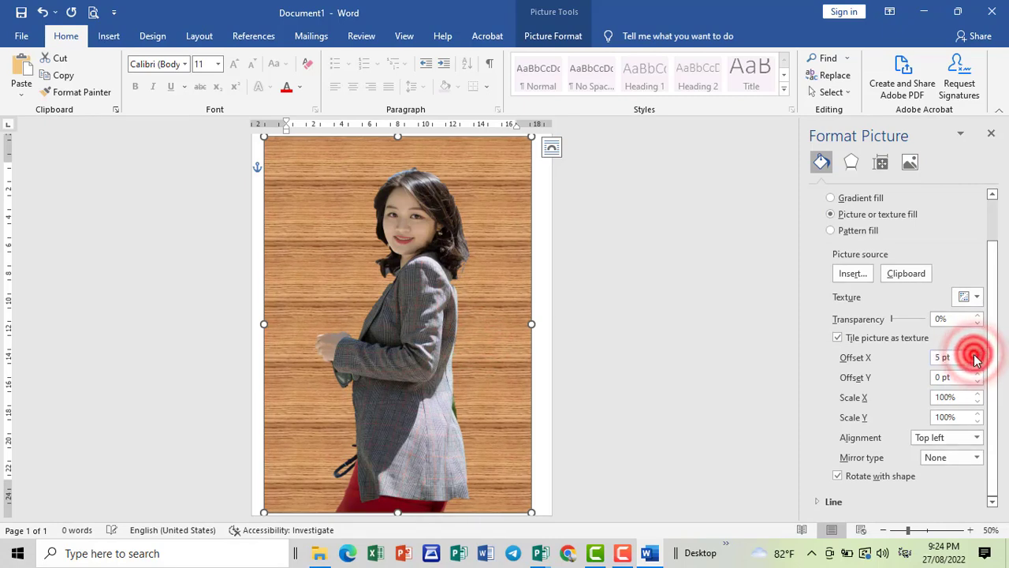
left_click(977, 354)
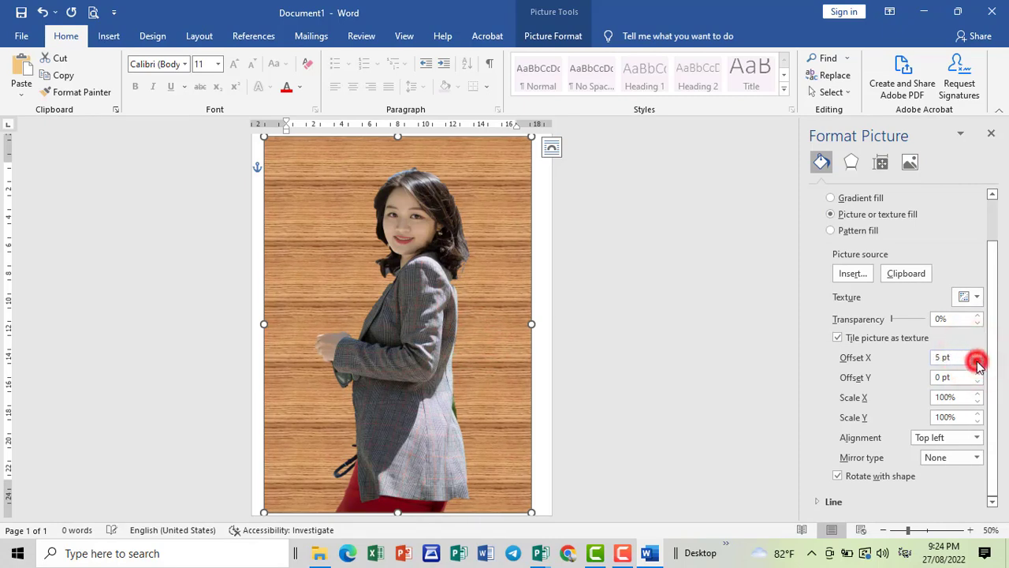
left_click(978, 361)
left_click(978, 374)
left_click(978, 374)
left_click(979, 374)
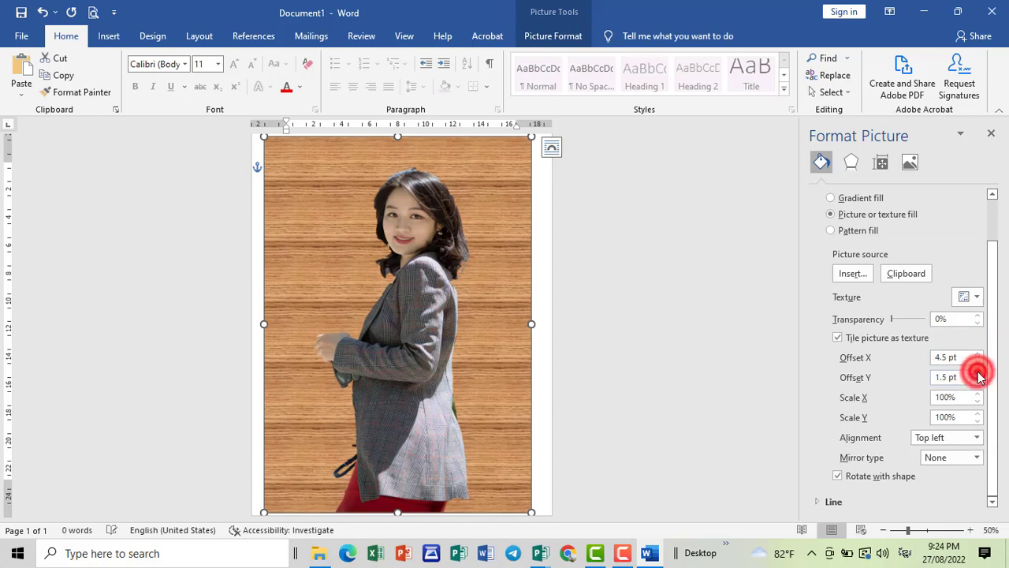
left_click(979, 374)
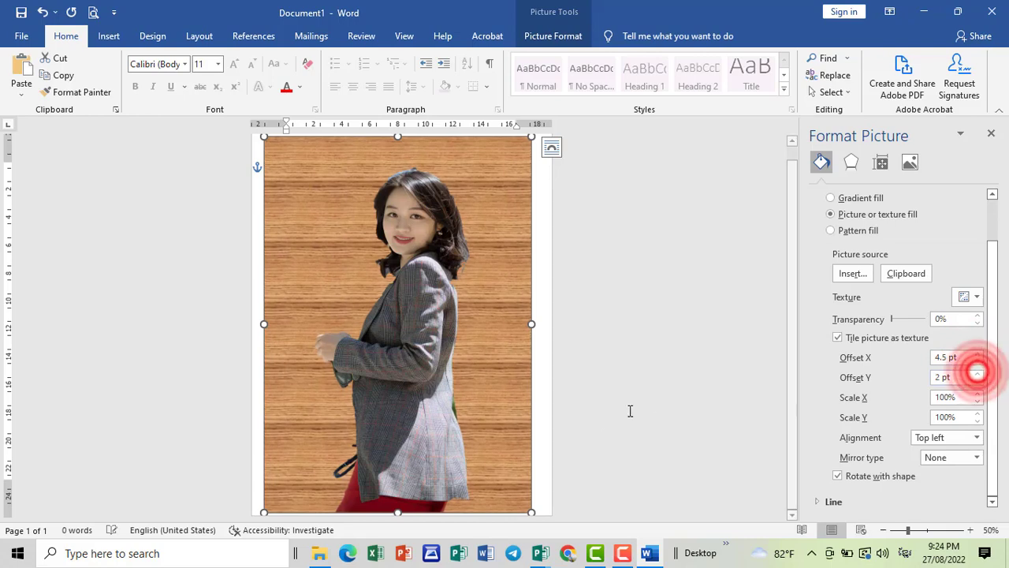
Set the texture Alignment to Top.
left_click(977, 438)
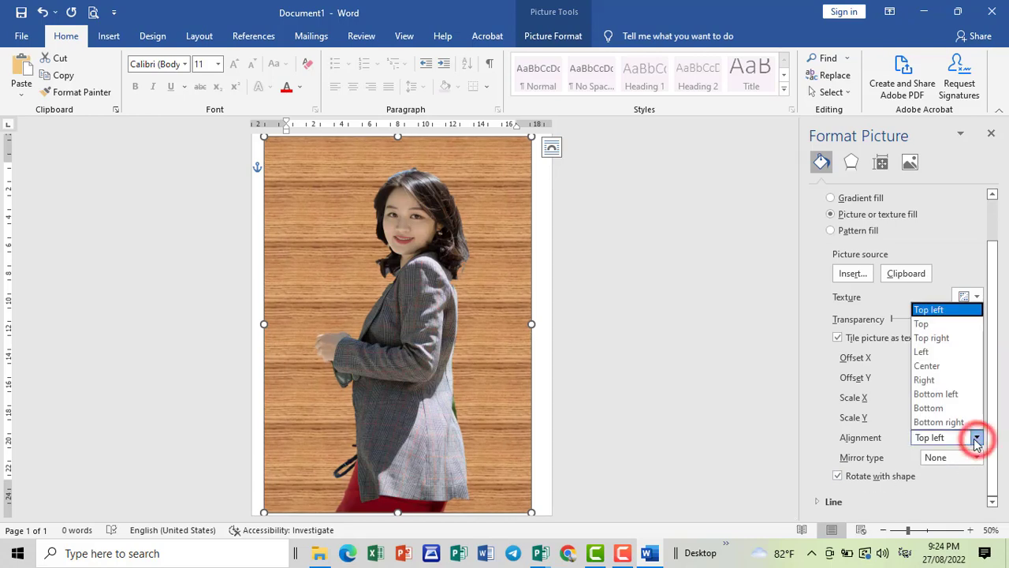
left_click(936, 325)
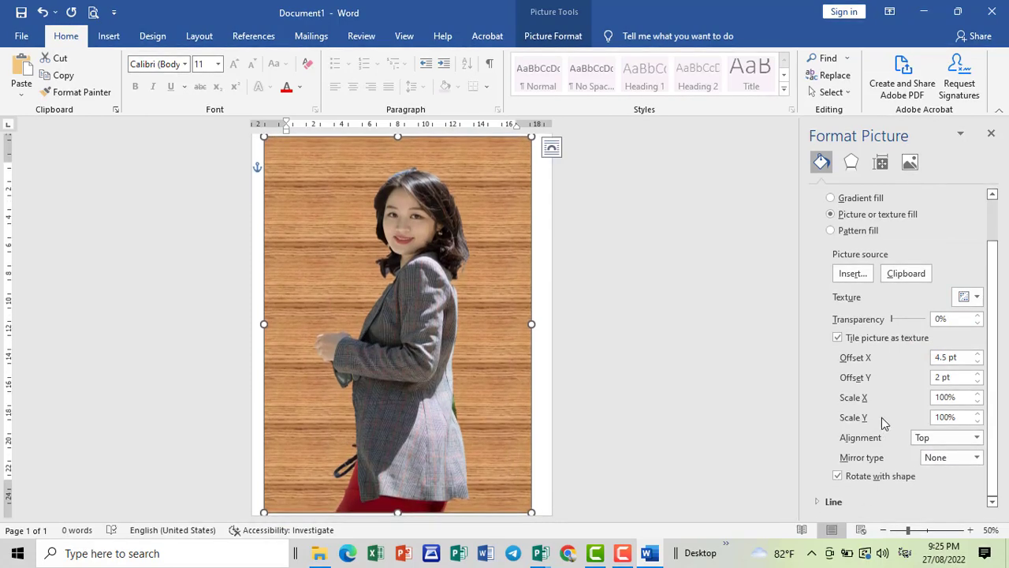
left_click(906, 276)
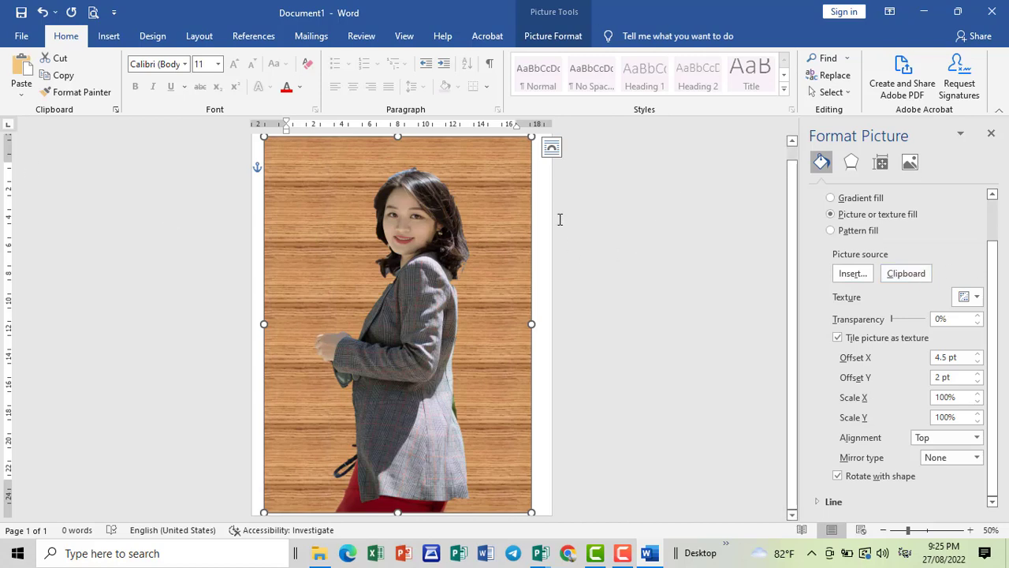
left_click(822, 165)
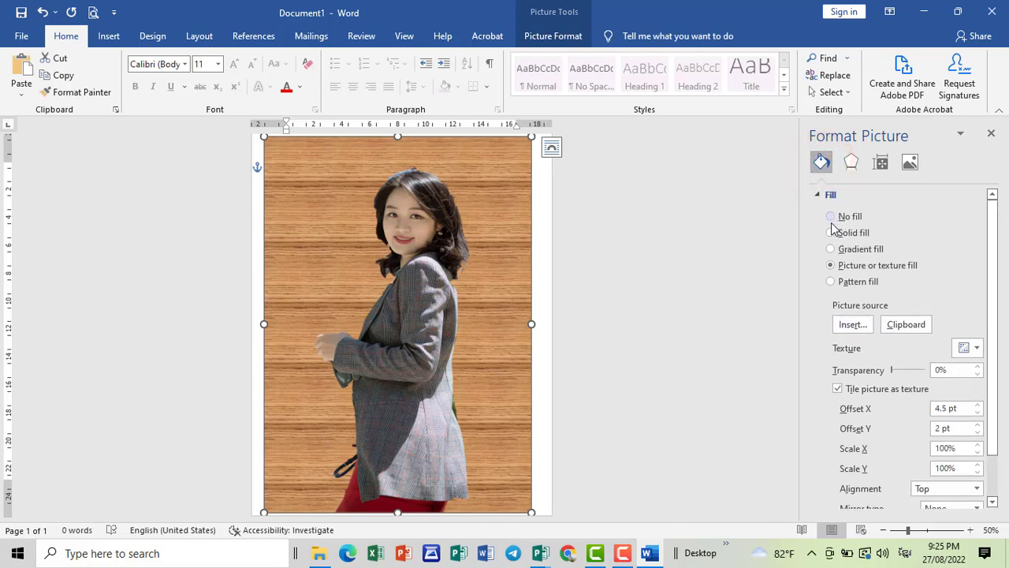
left_click(832, 217)
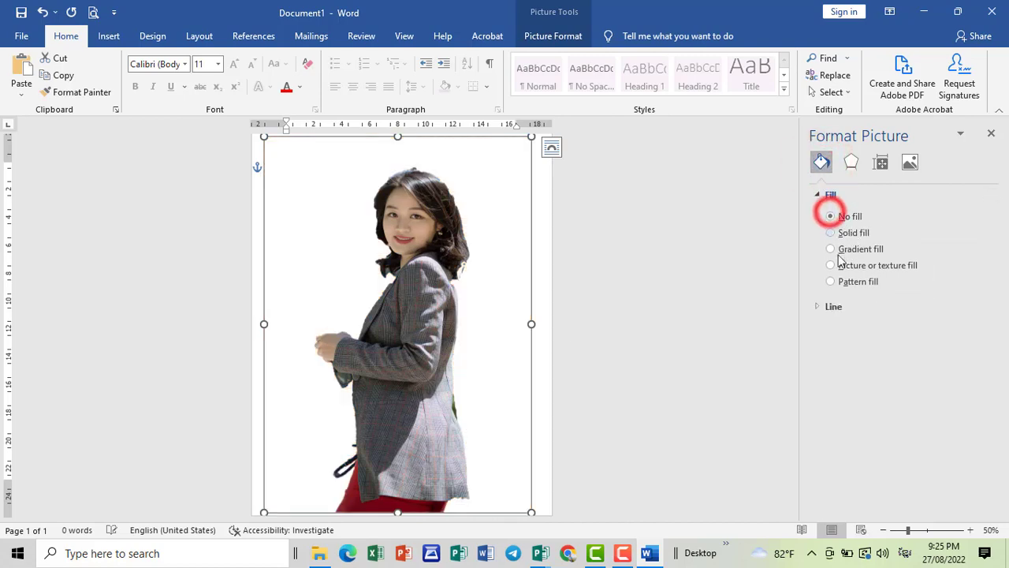
left_click(910, 162)
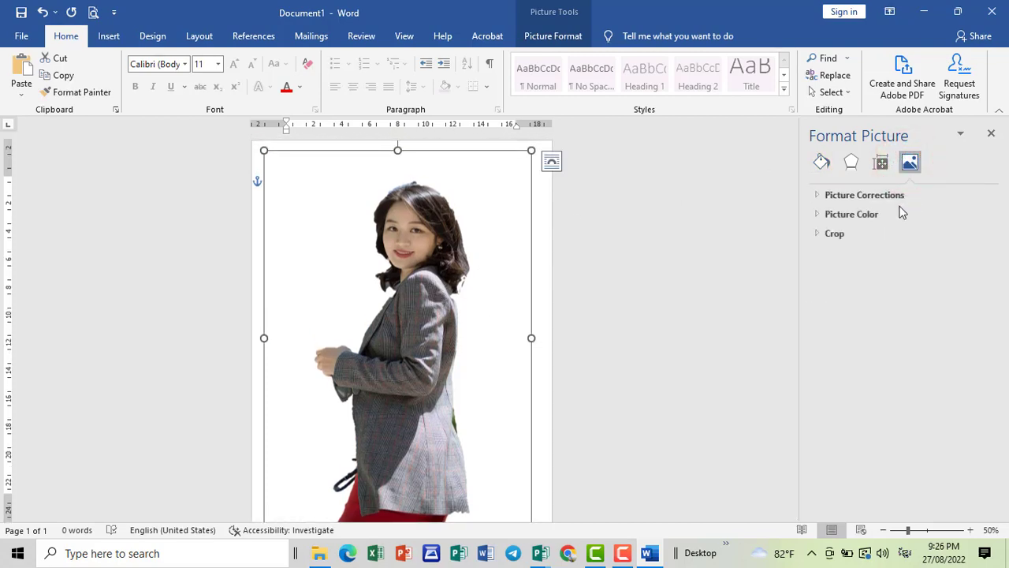
left_click(822, 162)
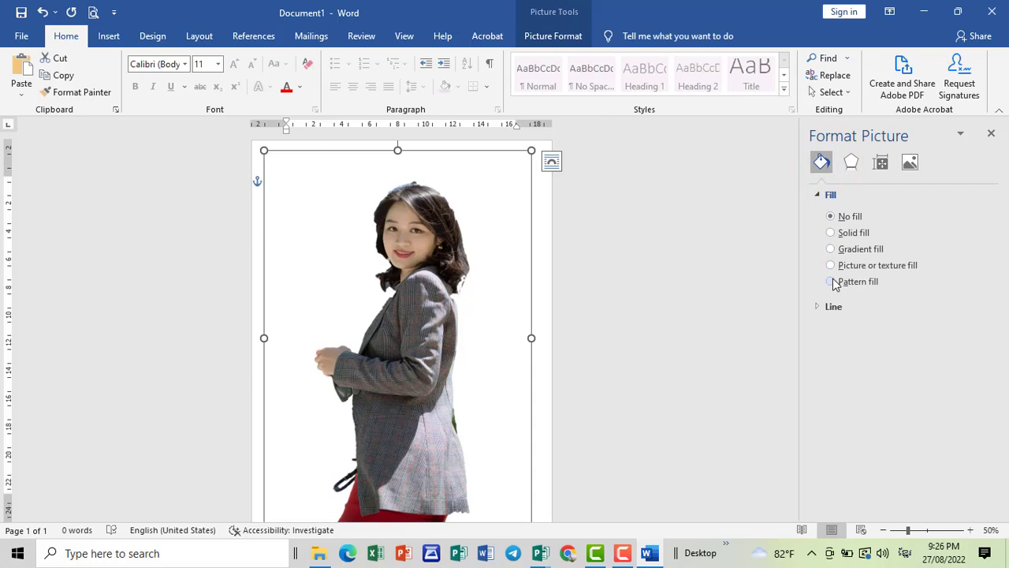
left_click(832, 282)
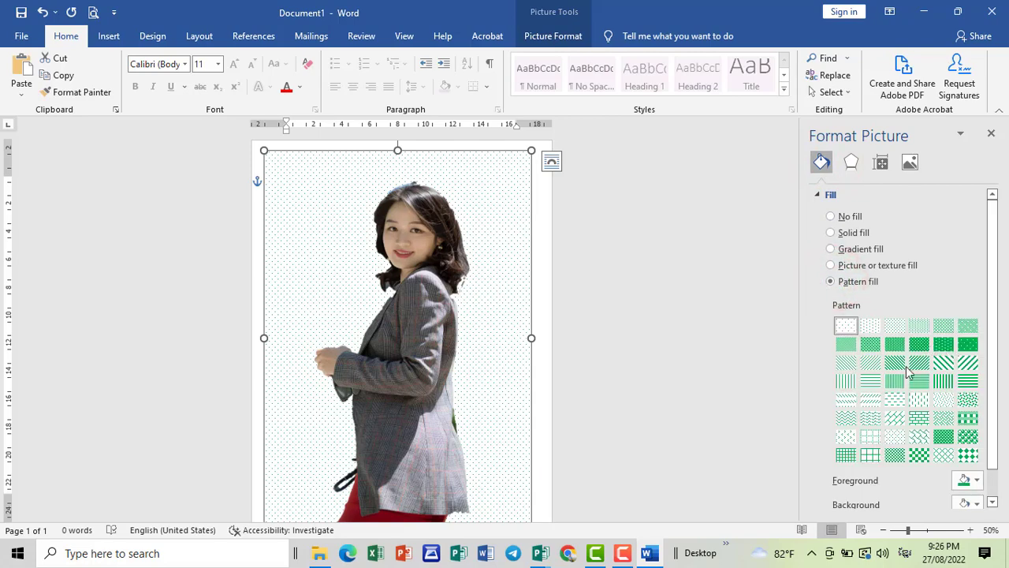
left_click(969, 418)
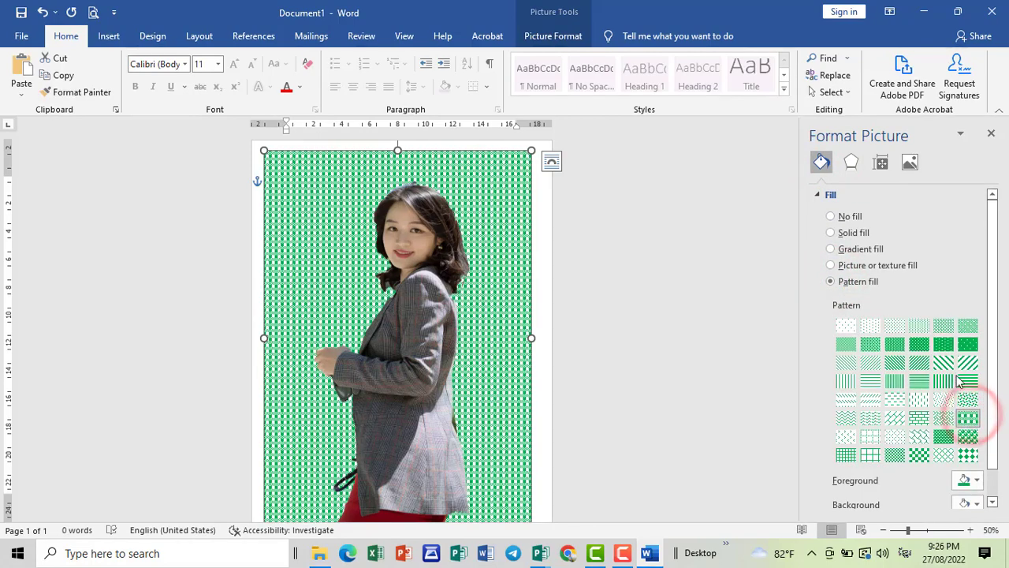
left_click(969, 343)
left_click(919, 344)
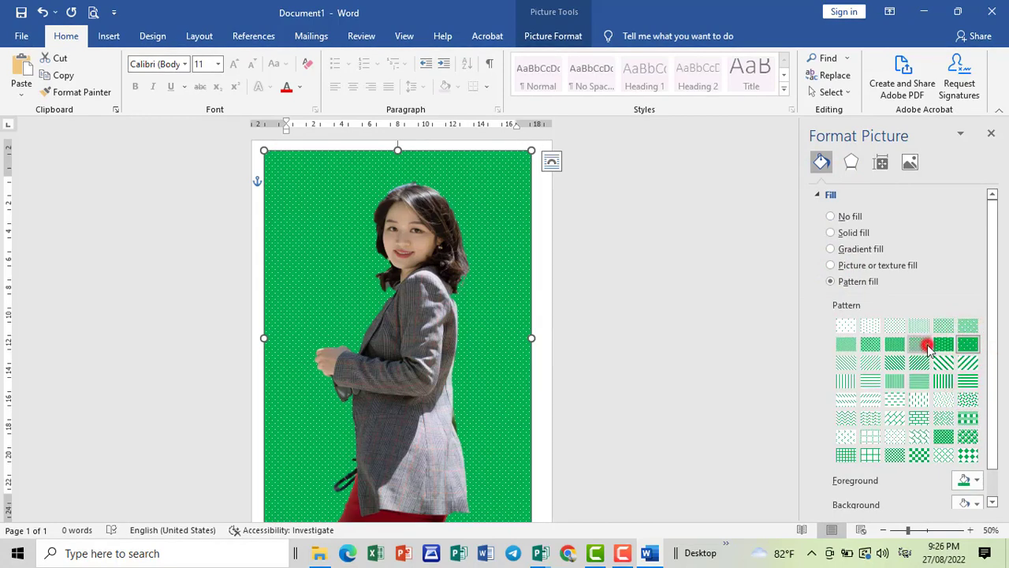
scroll(937, 468, "down", 2)
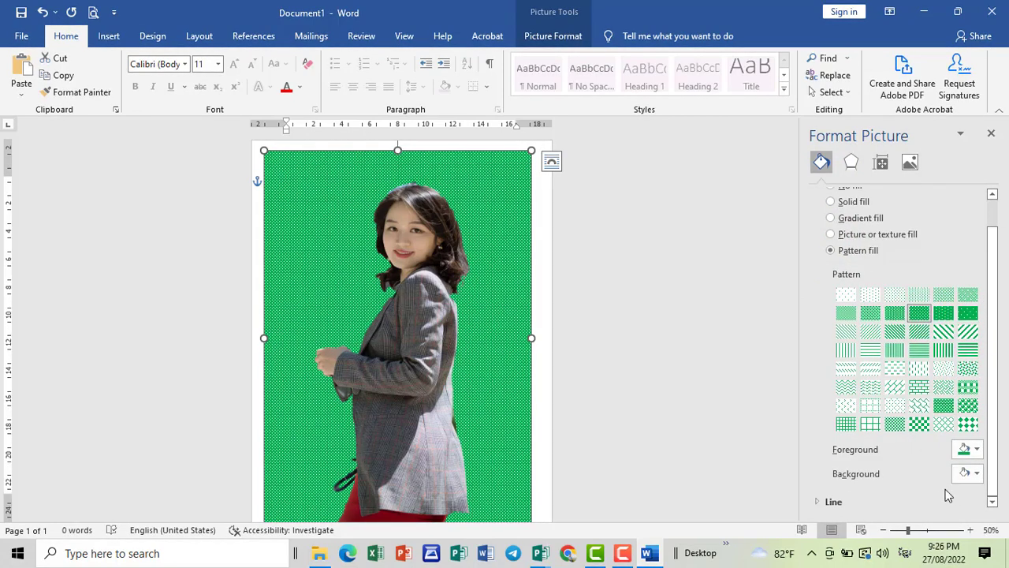
left_click(972, 474)
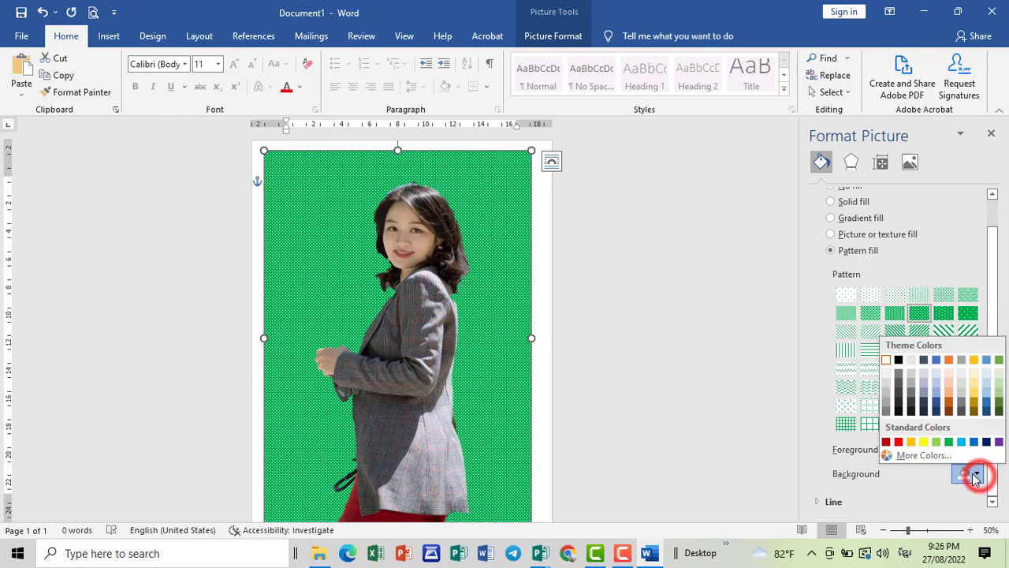
left_click(973, 404)
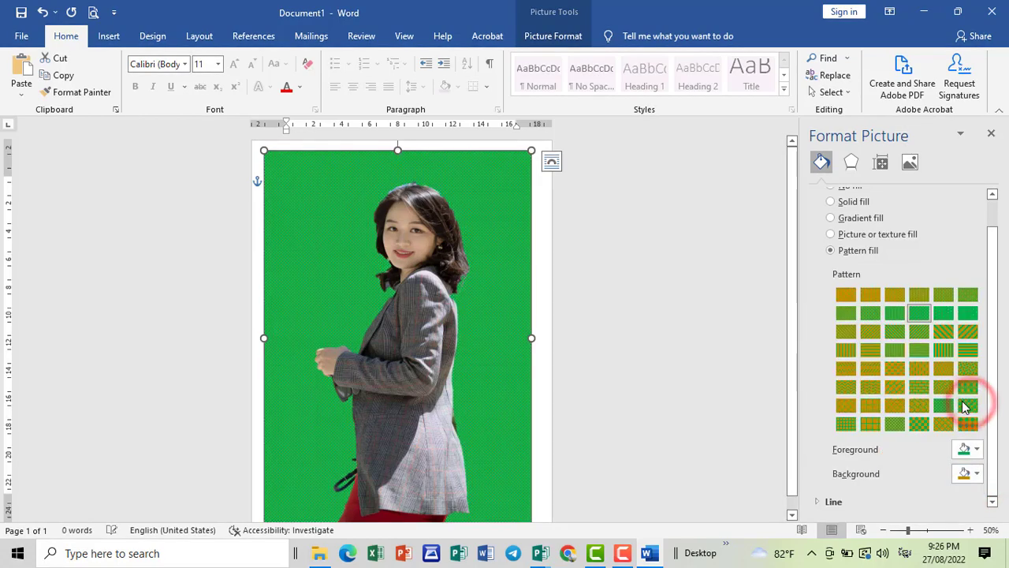
left_click(870, 367)
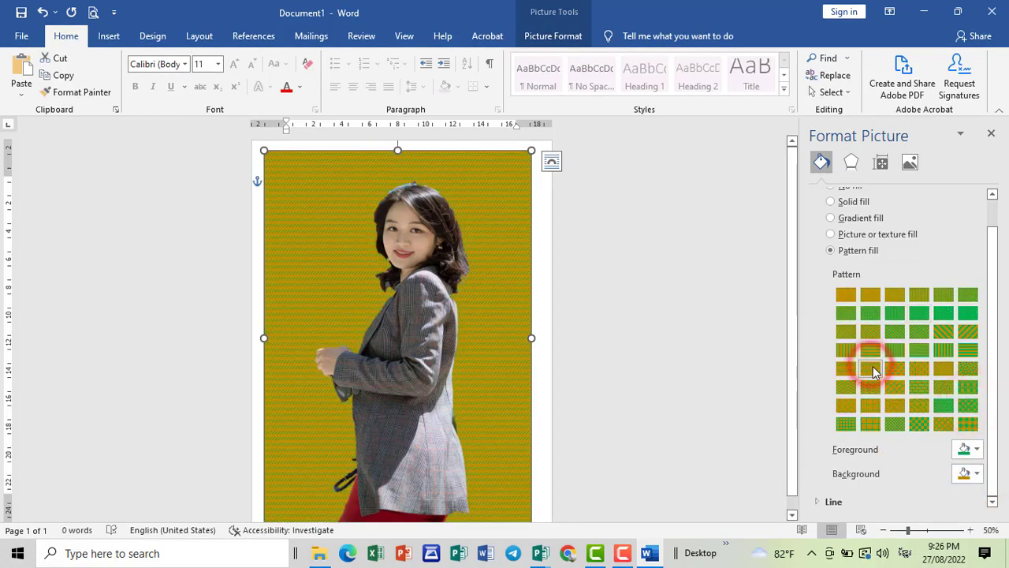
left_click(830, 234)
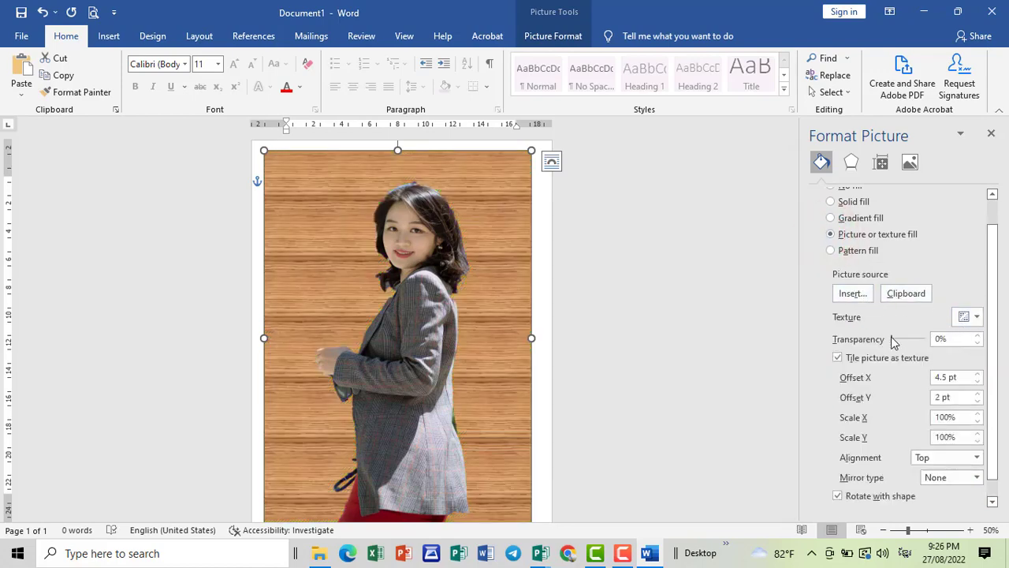
Set the oak texture fill's Transparency to 47%.
mouse_move(893, 339)
left_mouse_down()
mouse_move(929, 349)
mouse_move(879, 345)
mouse_move(905, 350)
left_mouse_up()
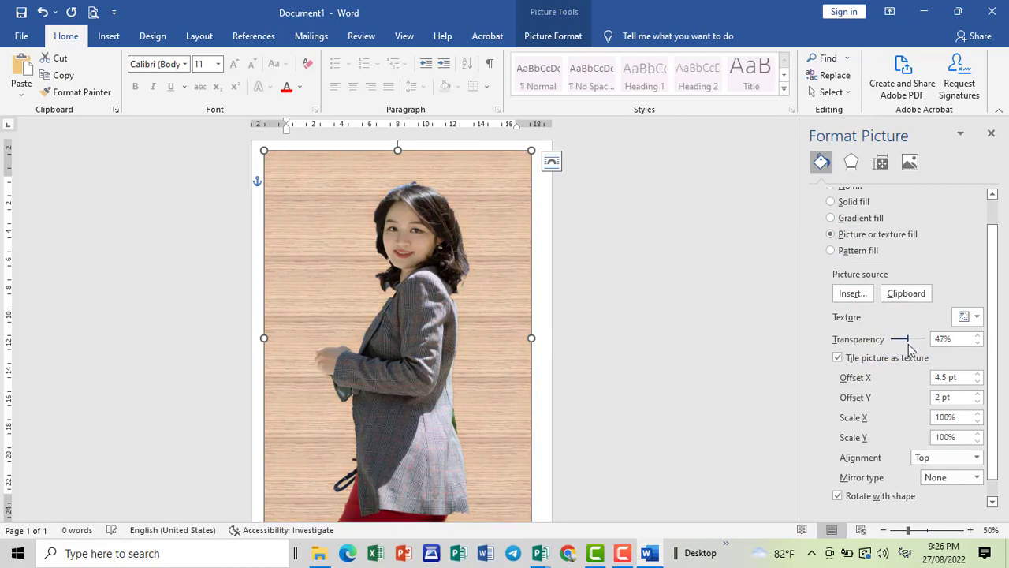
scroll(913, 422, "down", 1)
Set the woman picture's glow transparency to 60%.
scroll(907, 394, "up", 2)
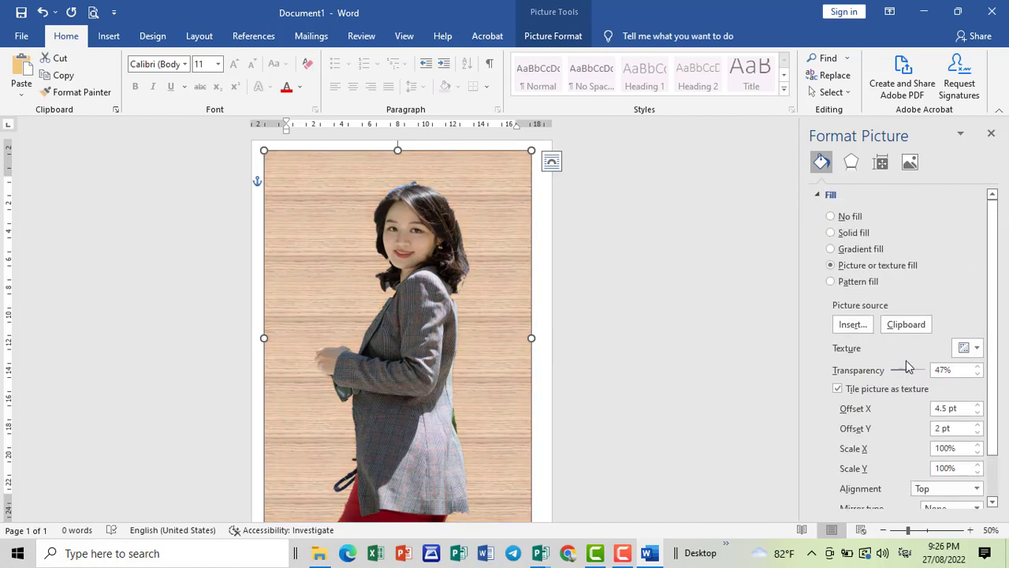
left_click(850, 161)
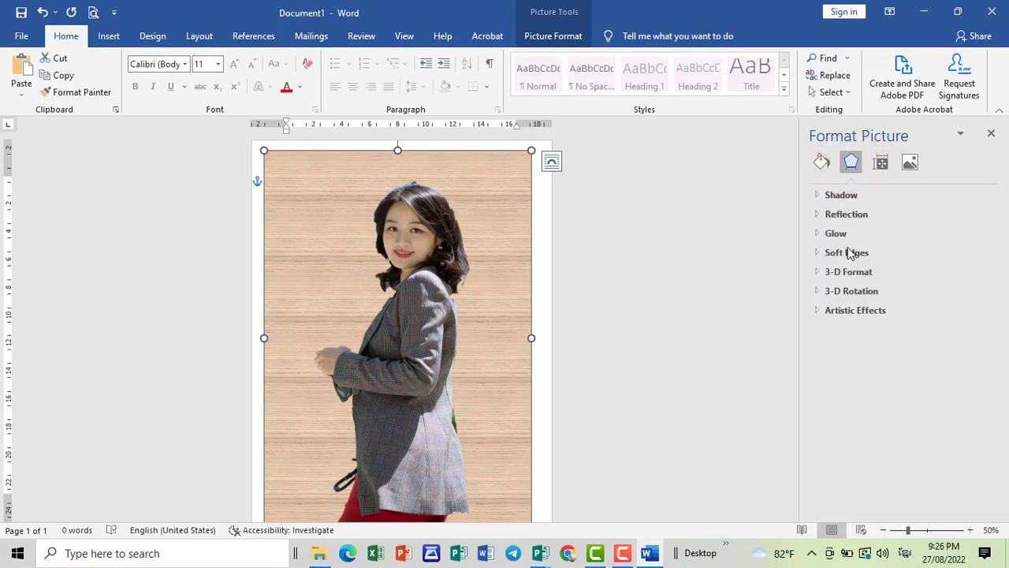
left_click(839, 235)
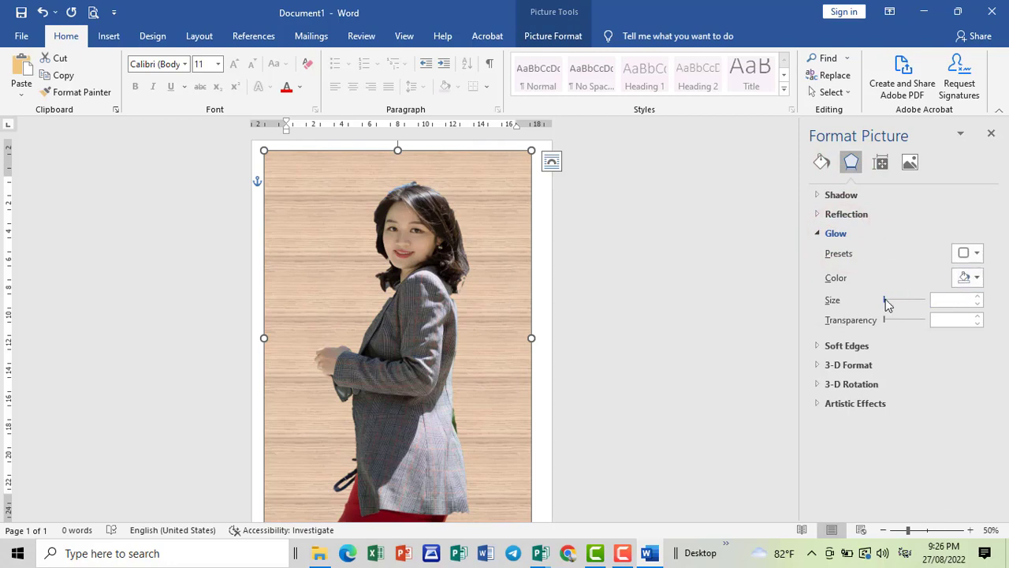
mouse_move(887, 303)
left_mouse_down()
mouse_move(906, 308)
mouse_move(839, 304)
left_mouse_up()
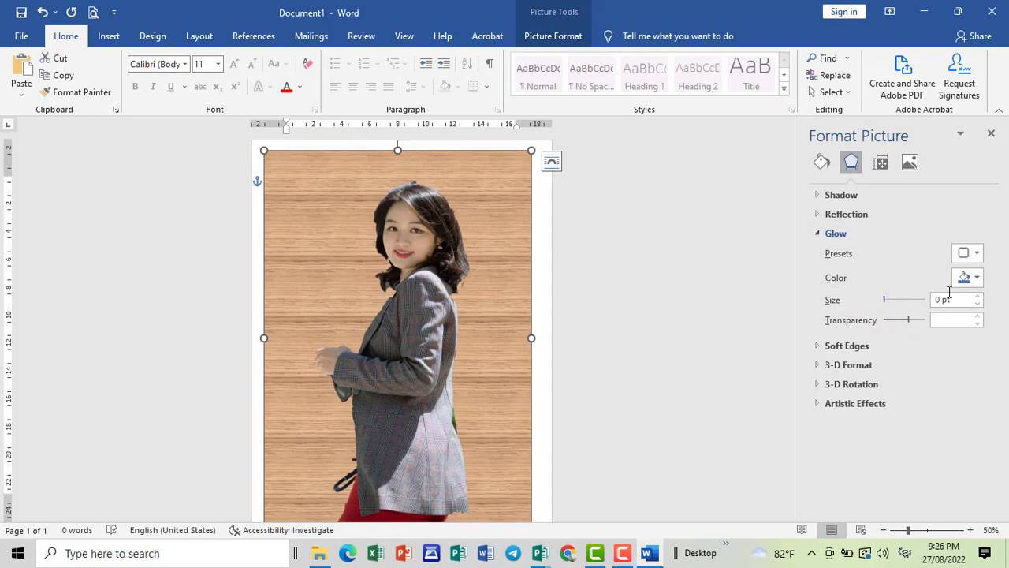
Check the Picture Color options, then return to the picture's Fill & Line settings.
left_click(910, 164)
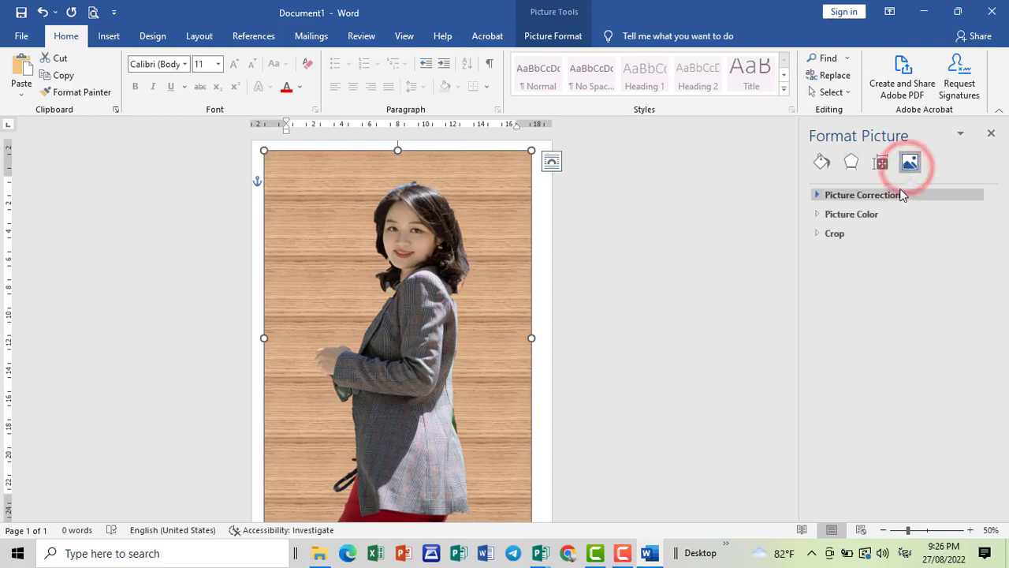
left_click(857, 217)
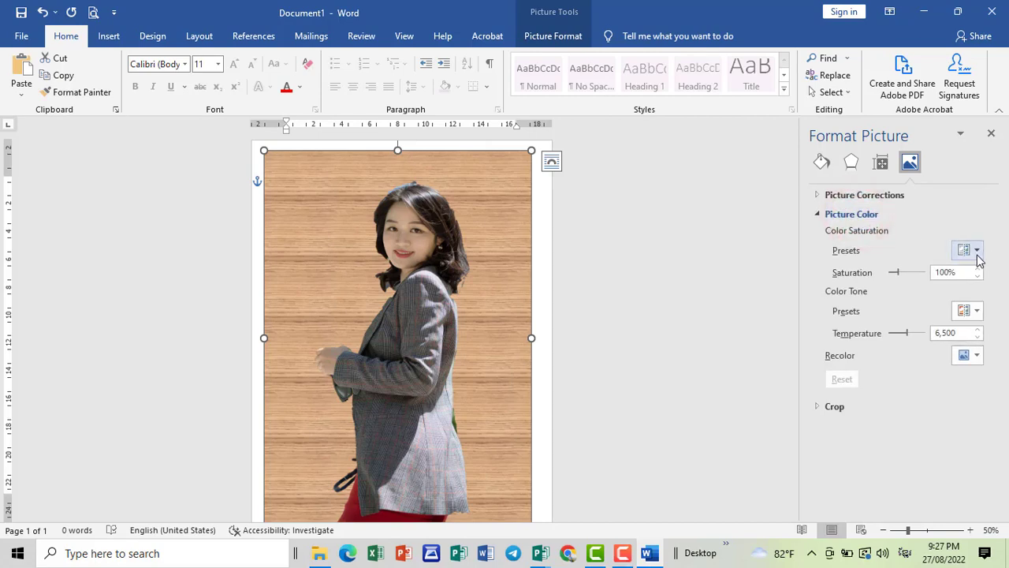
left_click(821, 162)
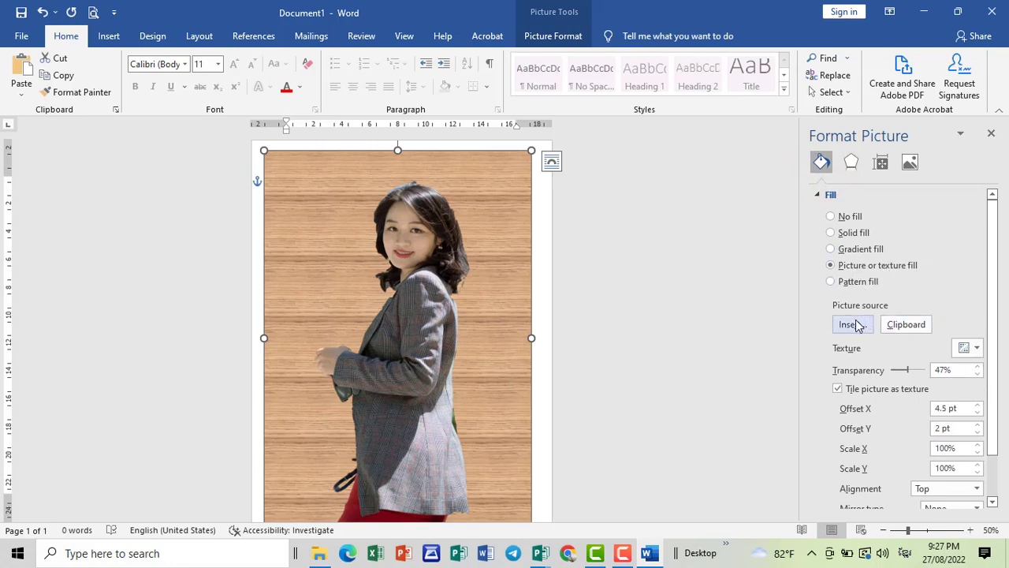
Fill the woman picture's background with the Desktop photo 98252666.
left_click(570, 196)
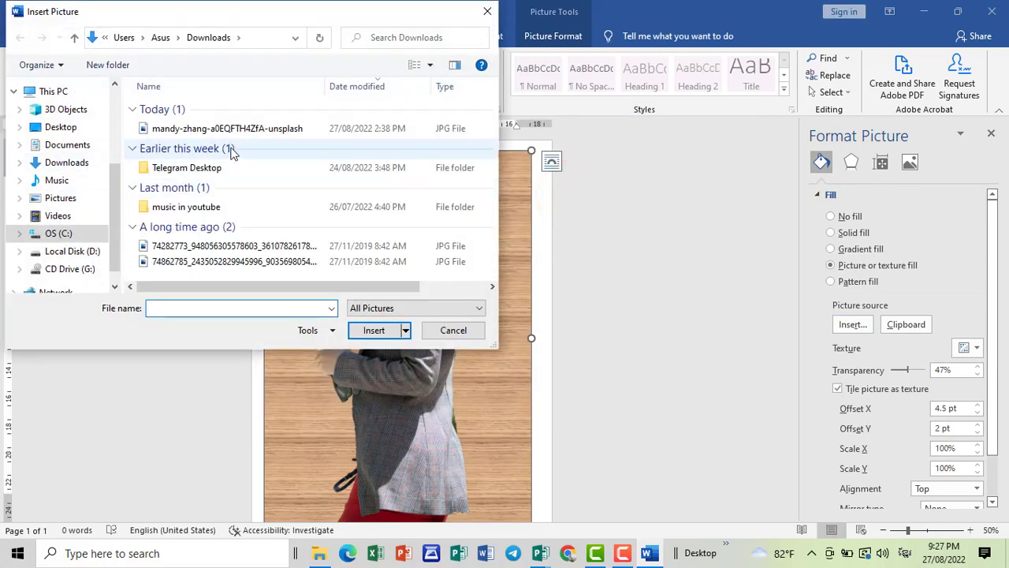
left_click(72, 131)
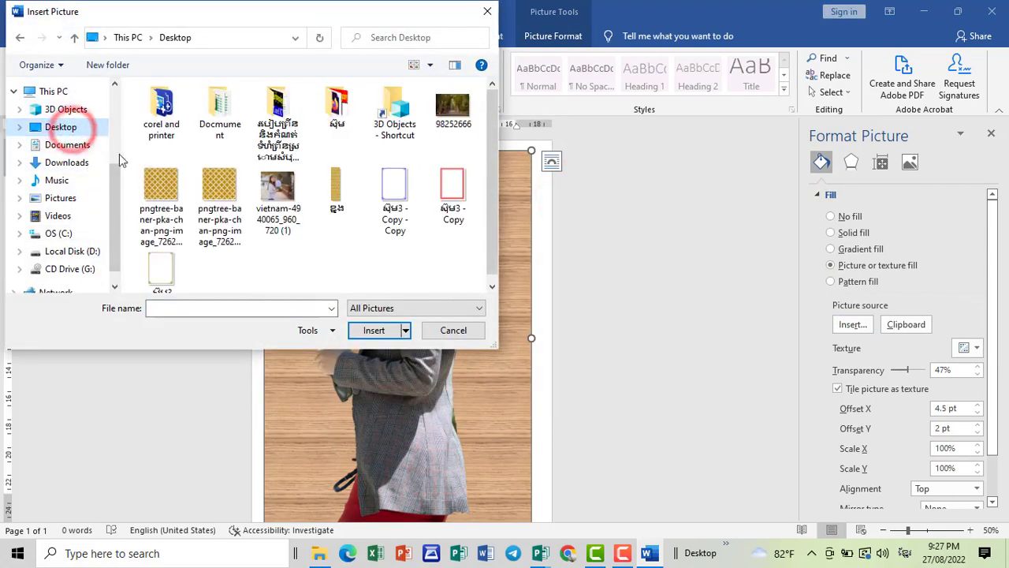
left_click(454, 117)
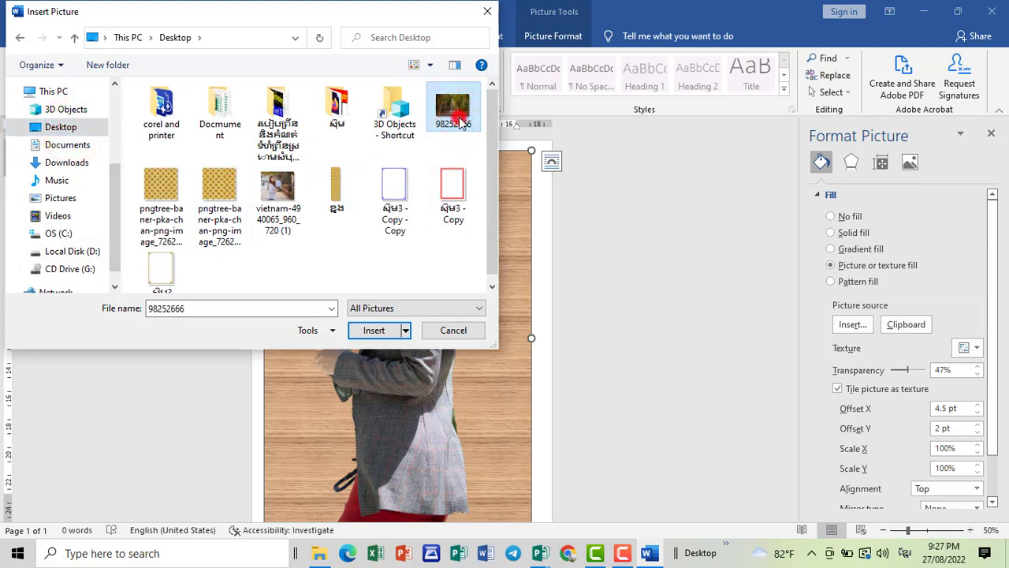
double_click(459, 120)
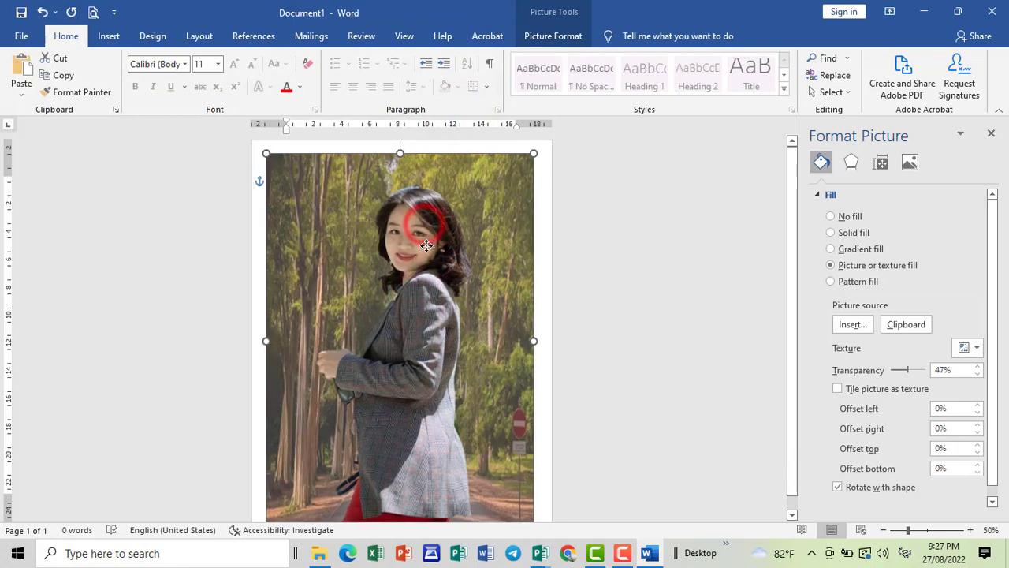
Nudge the picture slightly left and down and enlarge it from its top-right corner.
left_click_drag(424, 228, 421, 232)
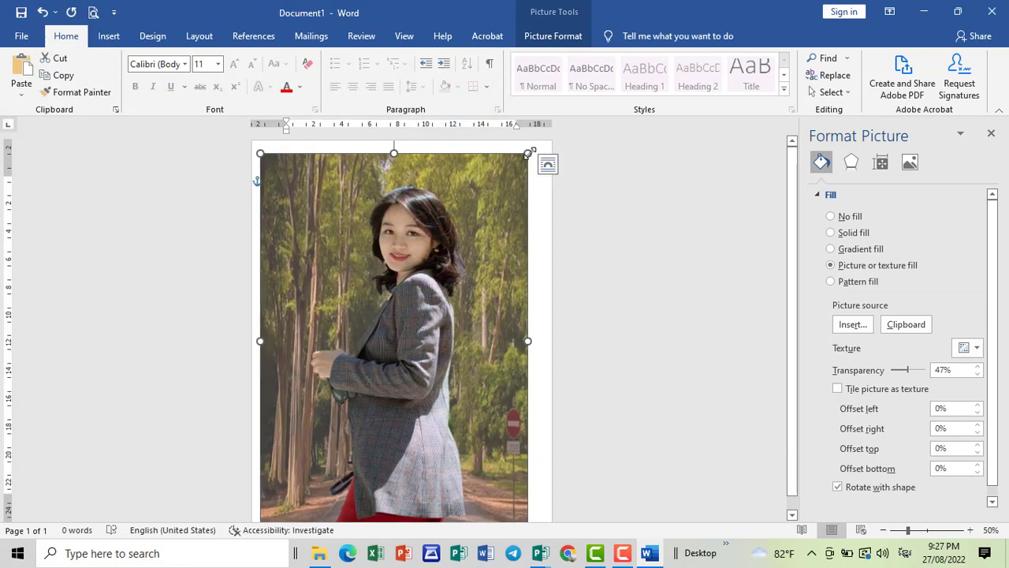
left_click_drag(529, 152, 532, 147)
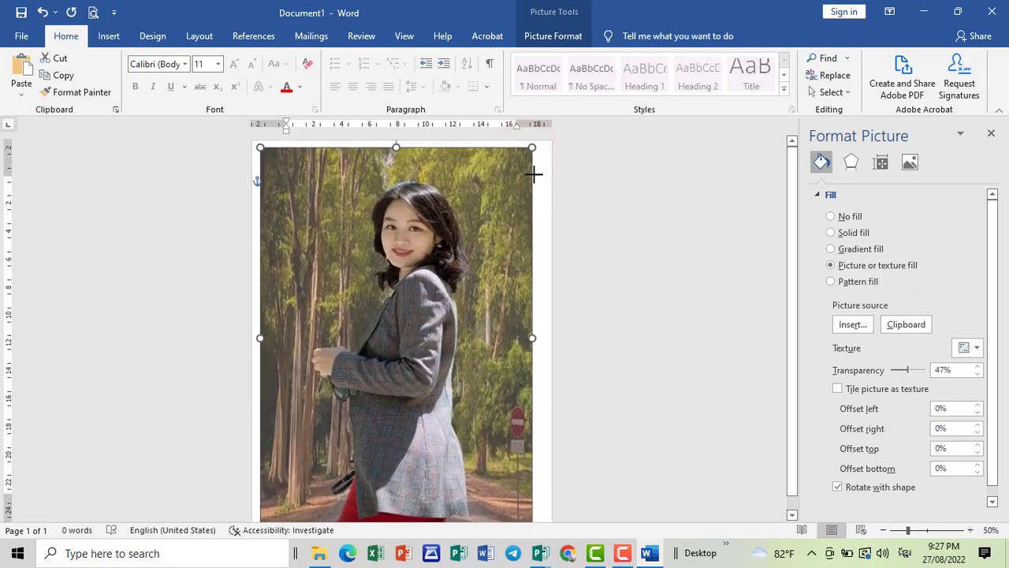
scroll(428, 310, "down", 1)
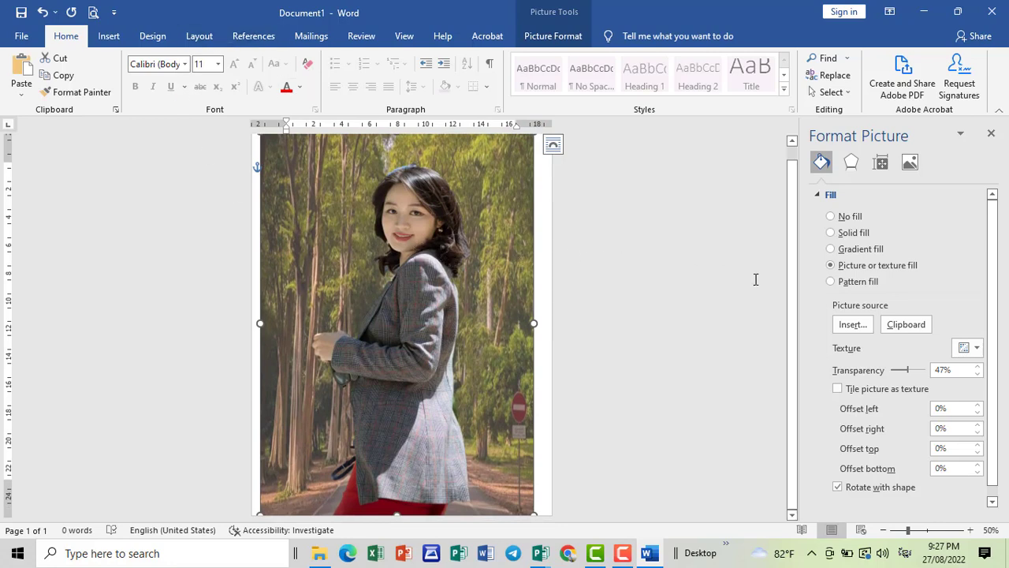
left_click(910, 163)
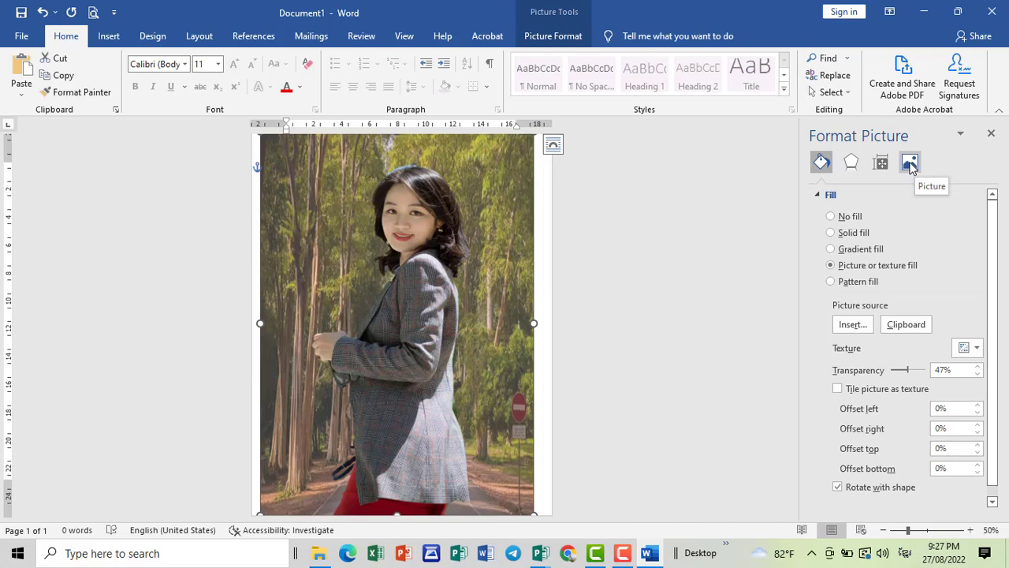
Reselect the woman picture and undo three edits to restore the light-oak wood texture.
left_click(910, 163)
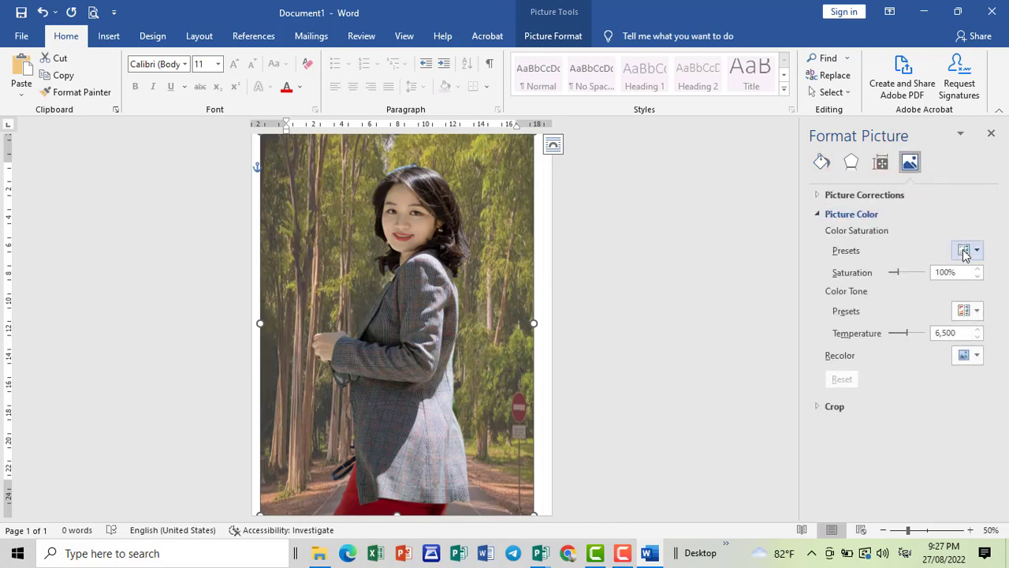
left_click(715, 326)
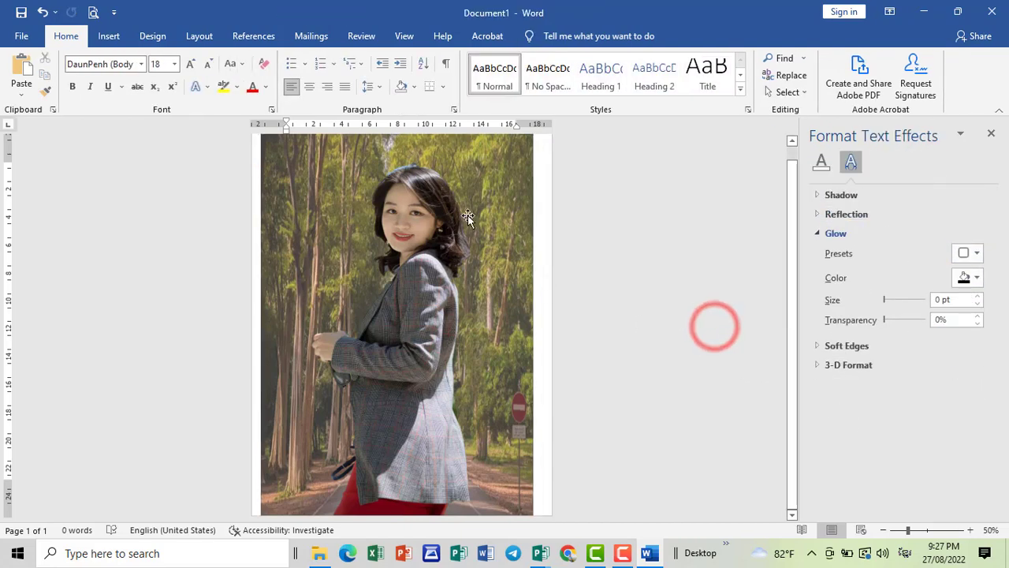
left_click(408, 209)
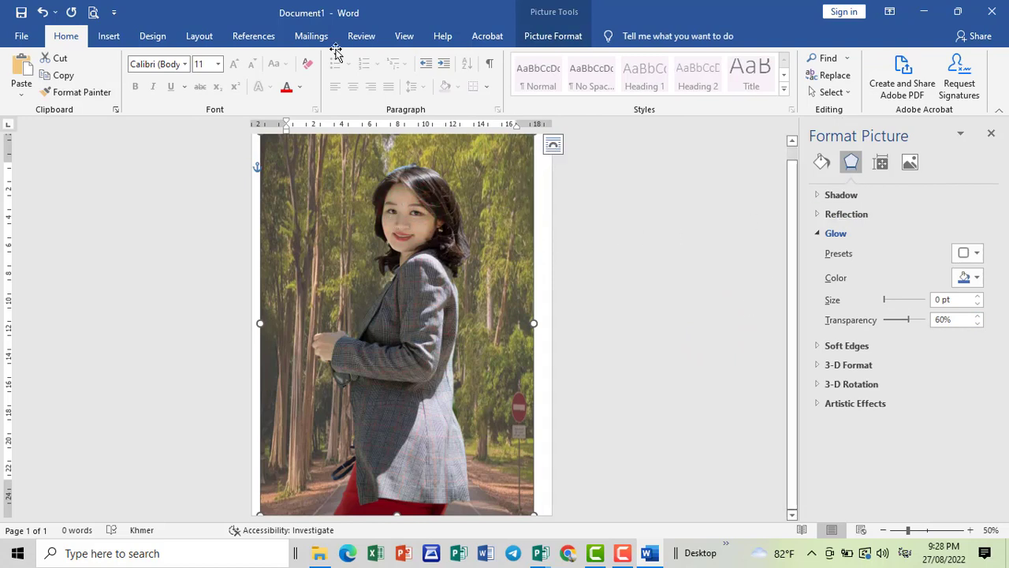
left_click(41, 12)
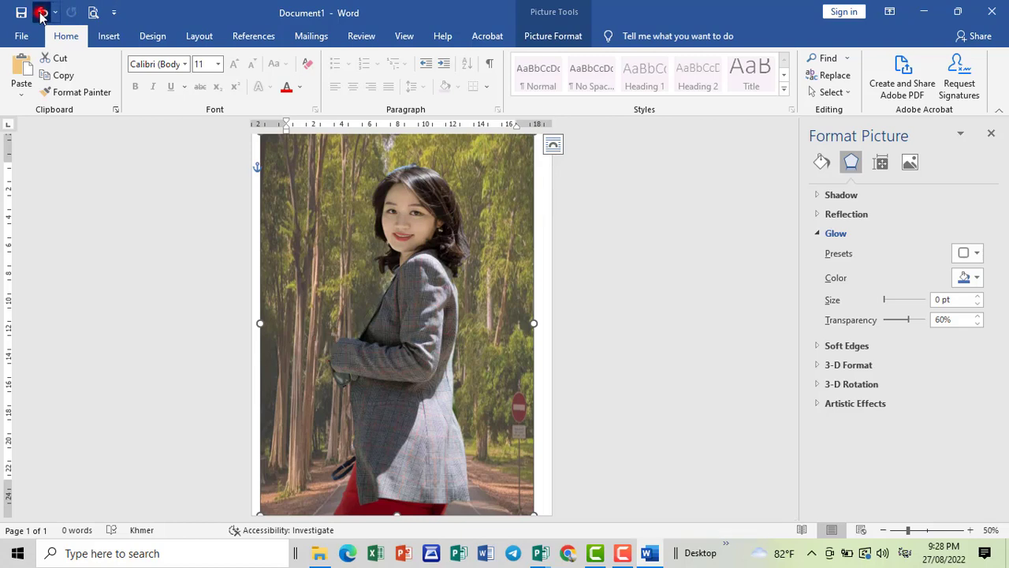
left_click(41, 12)
left_click(42, 13)
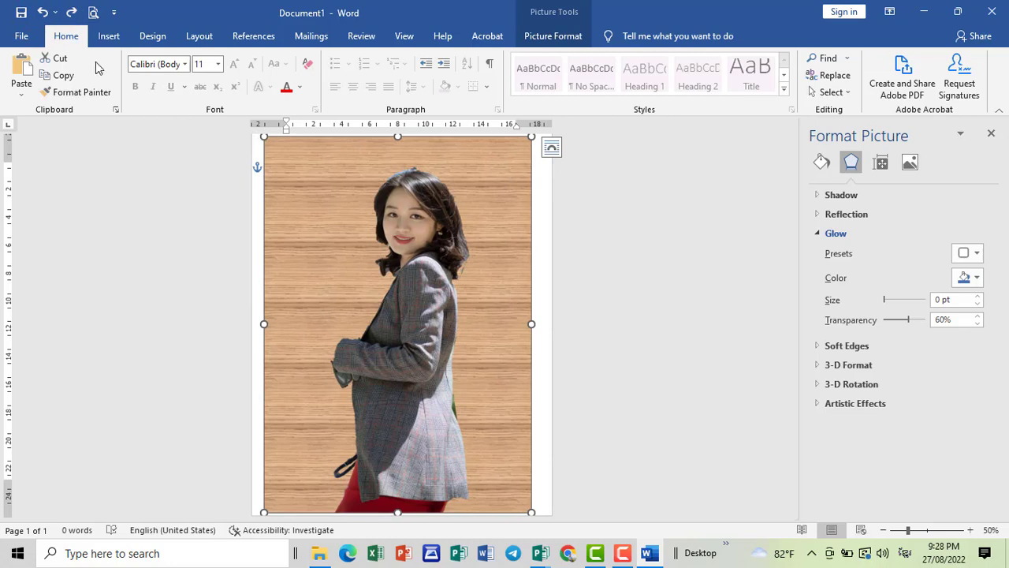
Set the woman picture's fill to No fill and shrink her from the top-right corner.
left_click(818, 164)
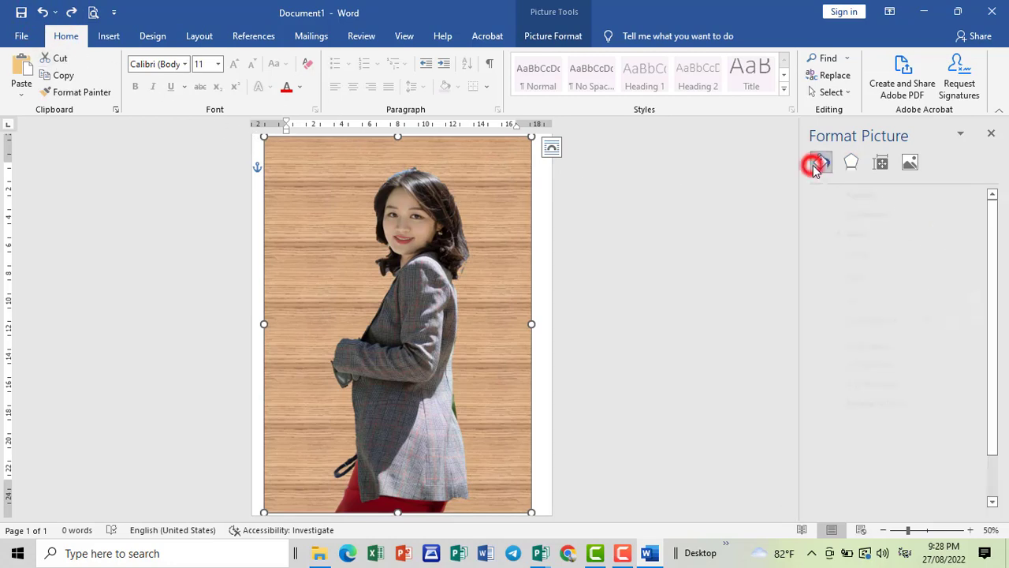
left_click(833, 217)
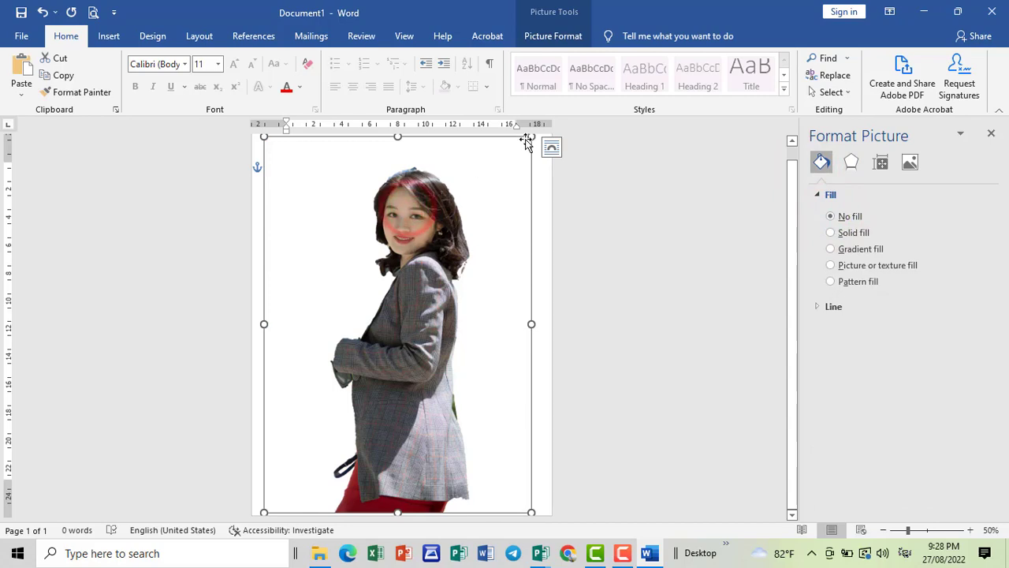
left_click_drag(529, 140, 386, 384)
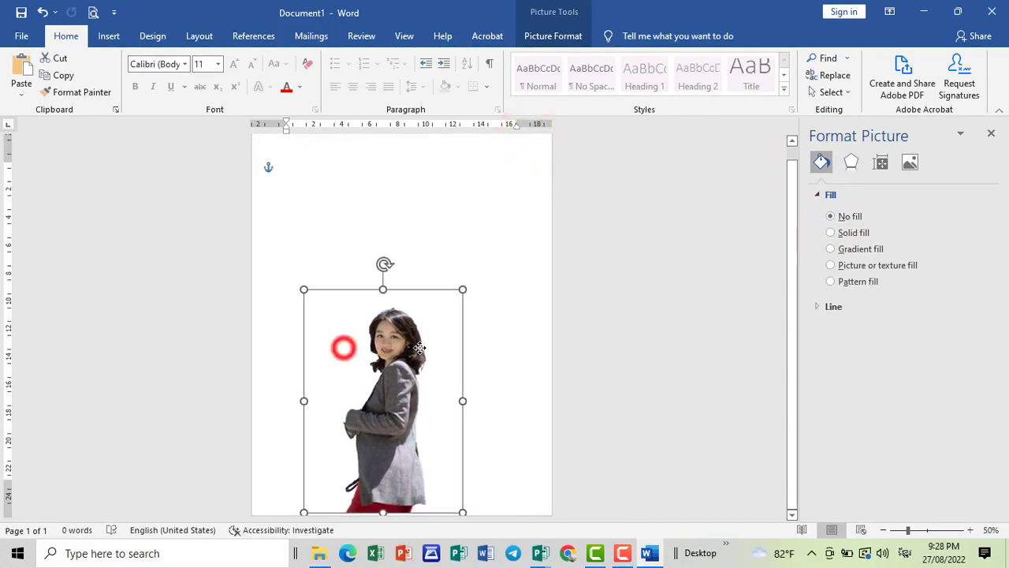
Shrink the woman further and move her near the bottom centre of the page.
left_click_drag(340, 351, 424, 334)
left_click_drag(506, 495, 469, 434)
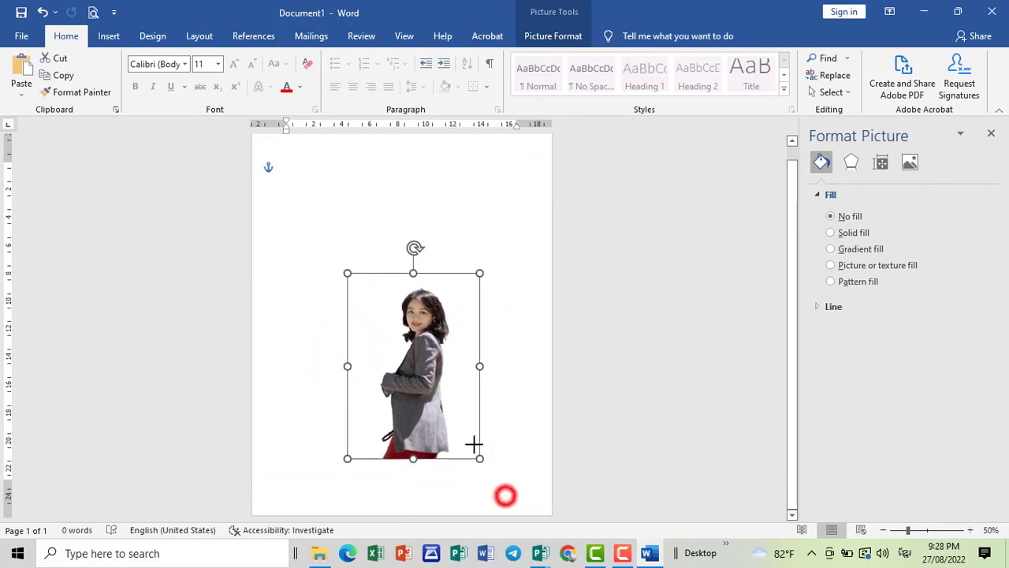
left_click_drag(424, 316, 434, 388)
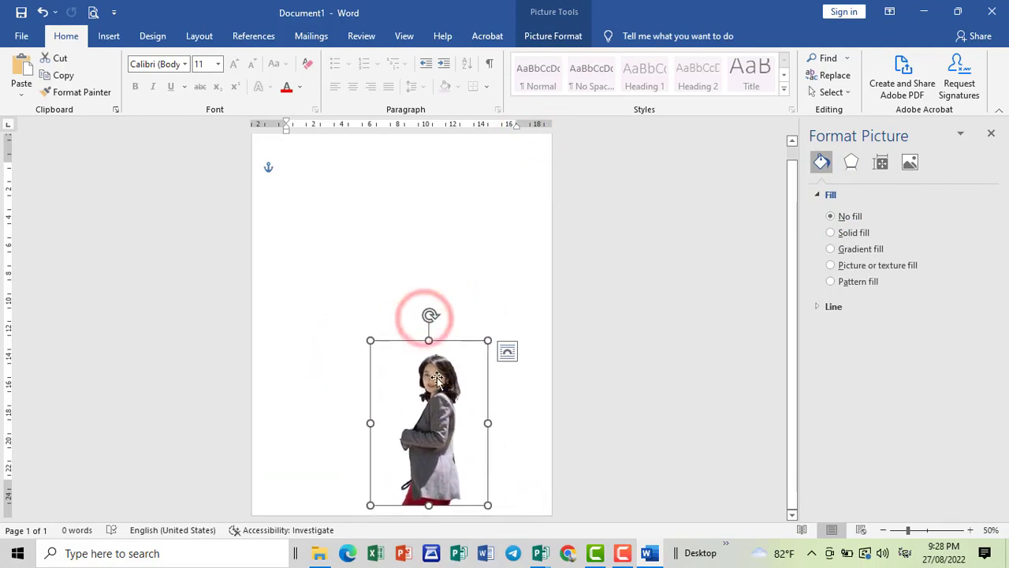
left_click(312, 195)
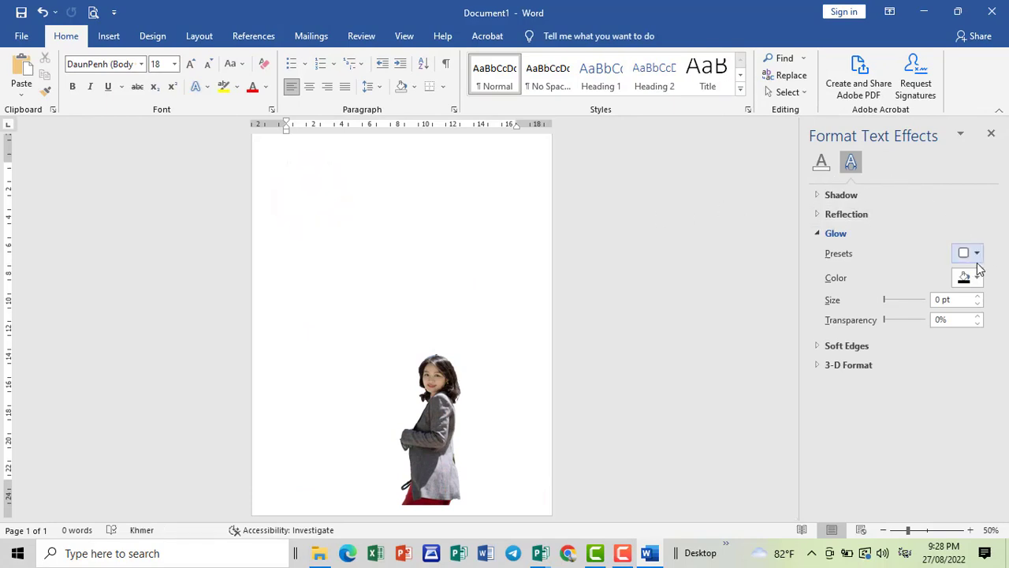
left_click(109, 36)
Insert the forest-road photo 98252666 from the Desktop.
left_click(150, 75)
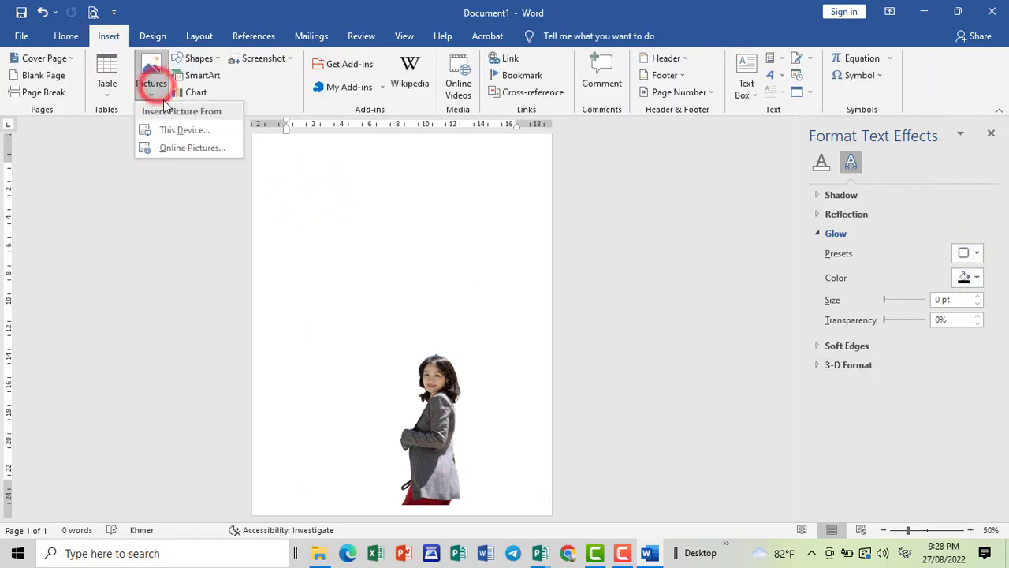
left_click(187, 130)
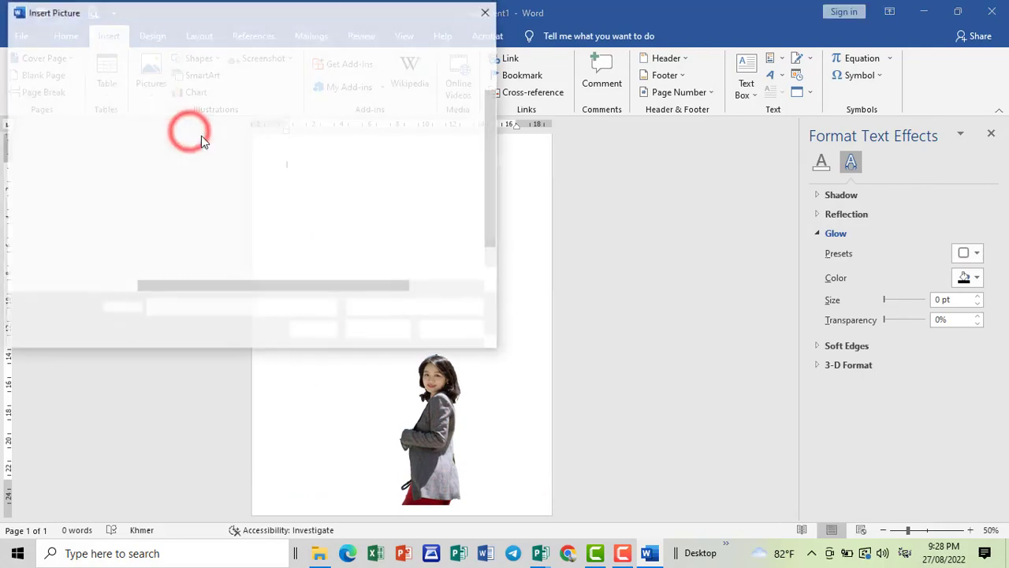
left_click(71, 126)
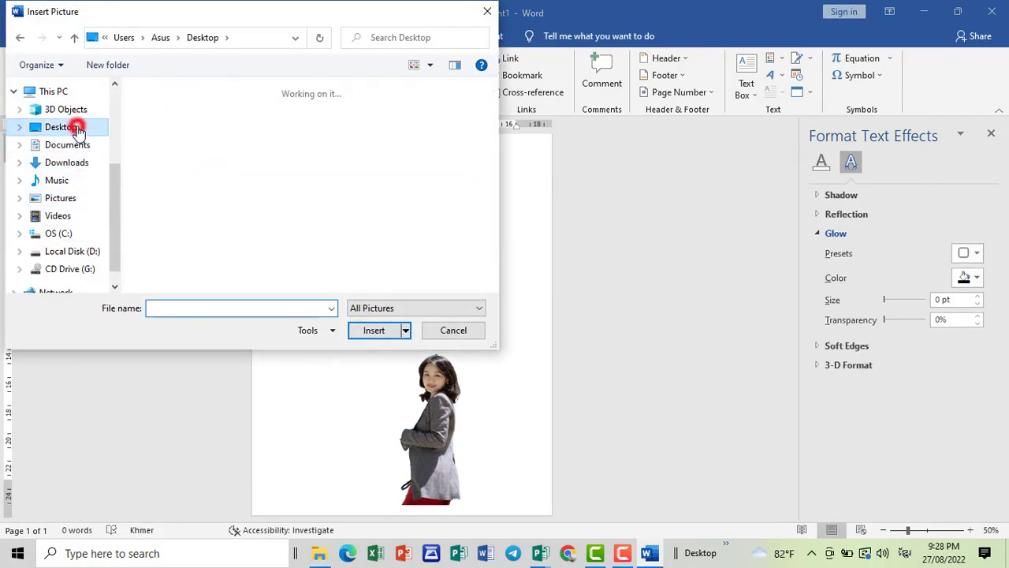
left_click(452, 109)
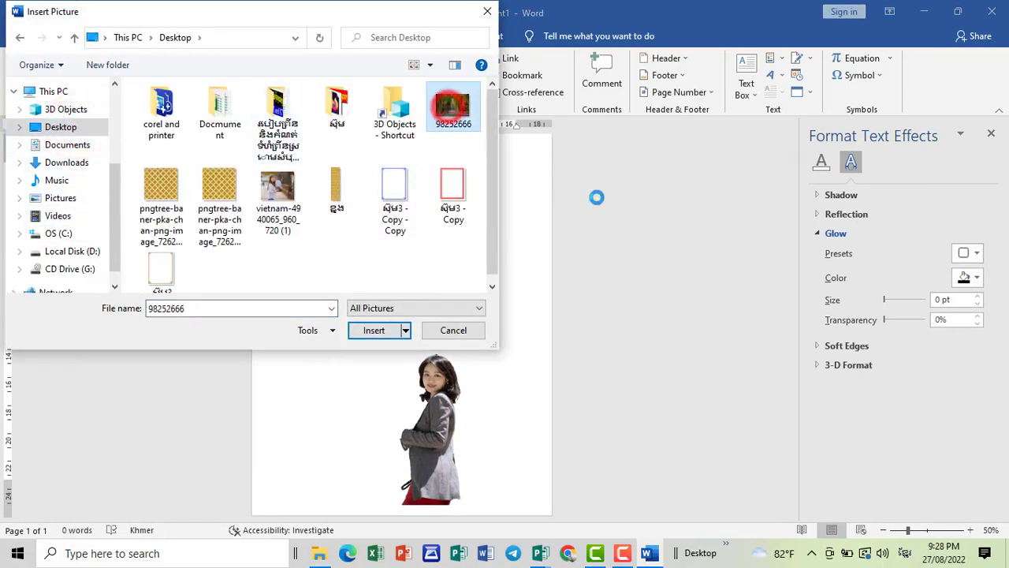
Set the road photo to In Front of Text, enlarge it to full width, and move the woman up onto it.
left_click(400, 329)
left_click(691, 83)
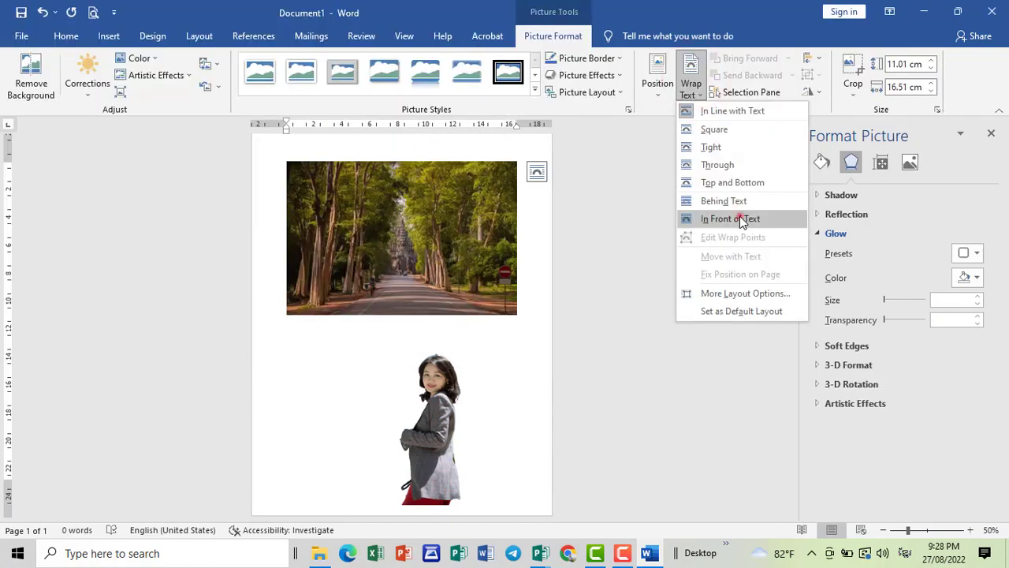
left_click(741, 220)
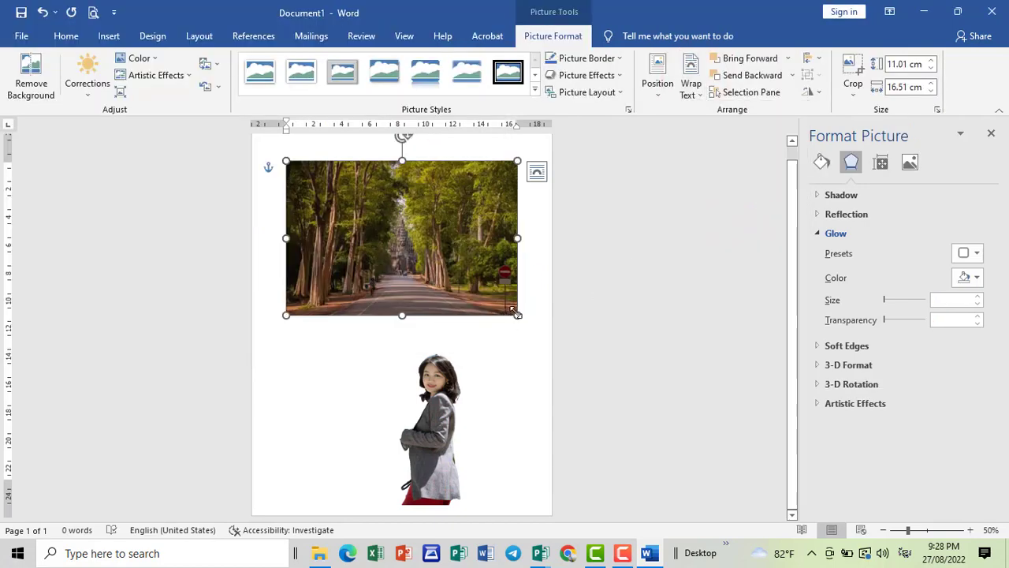
left_click_drag(517, 315, 458, 326)
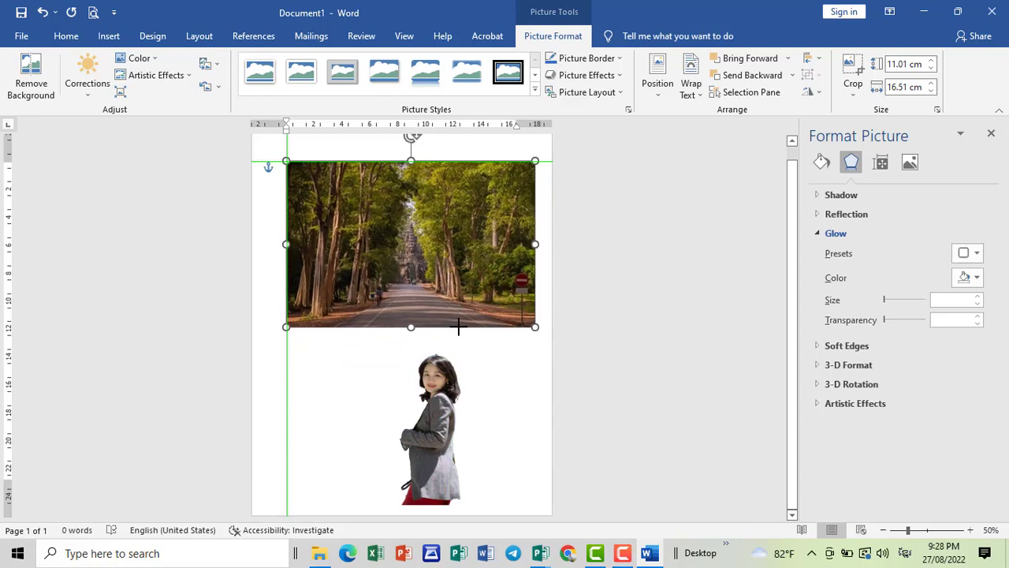
left_click_drag(458, 325, 474, 338)
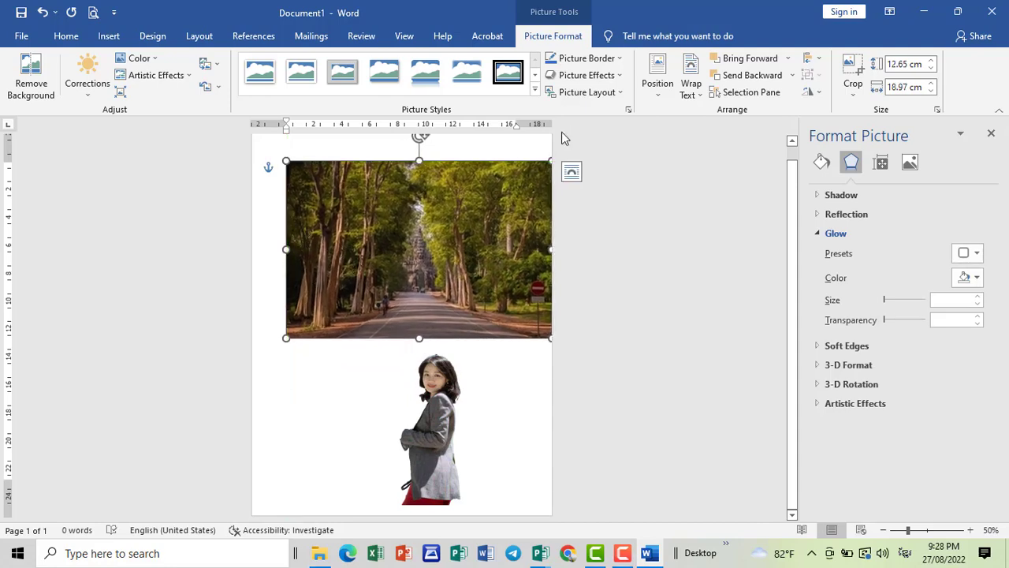
left_click_drag(432, 203, 418, 186)
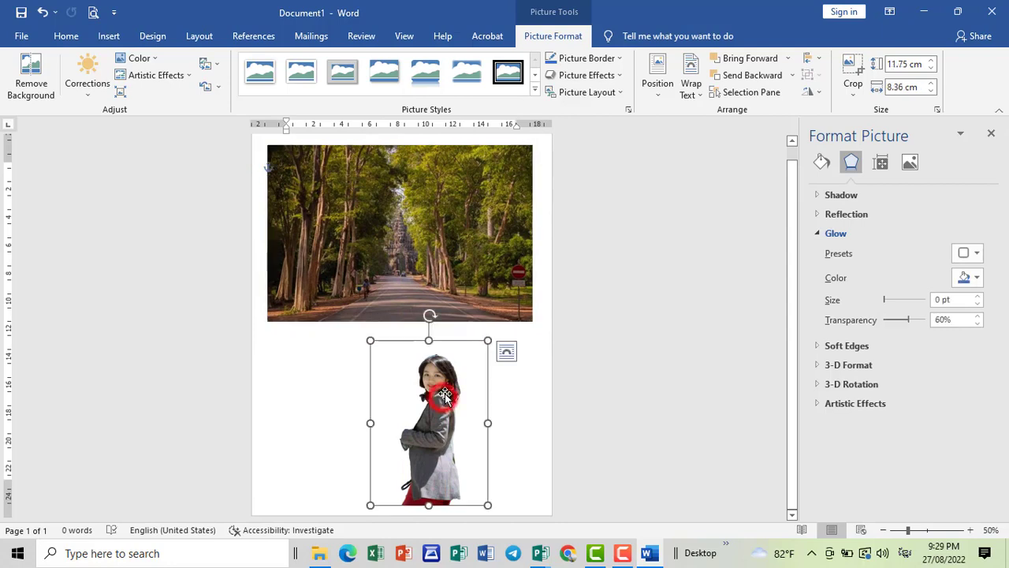
left_click_drag(443, 401, 454, 204)
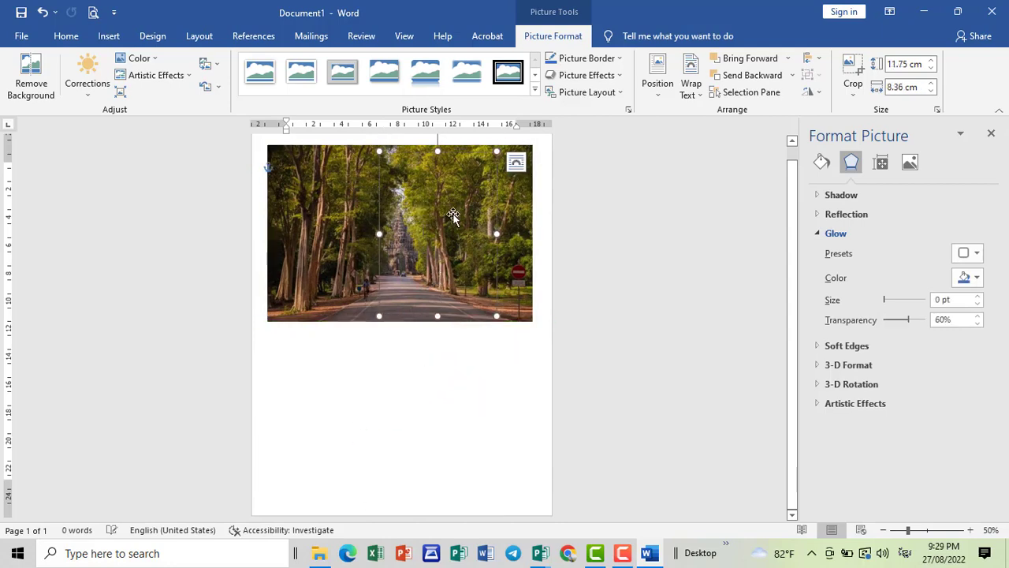
Set the picture in front of text and move the road photo down below the woman.
left_click(691, 87)
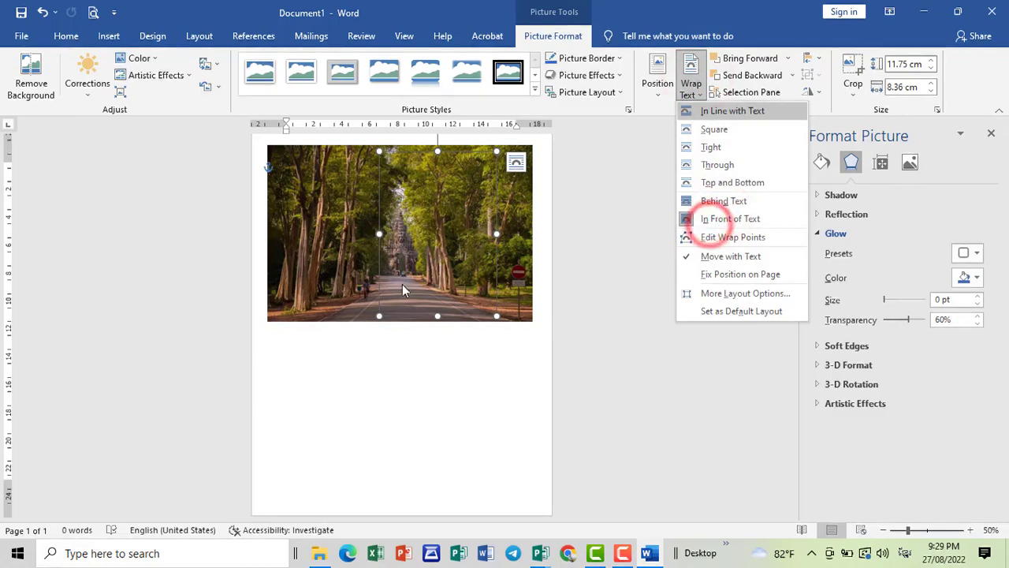
left_click(717, 221)
left_click(464, 227)
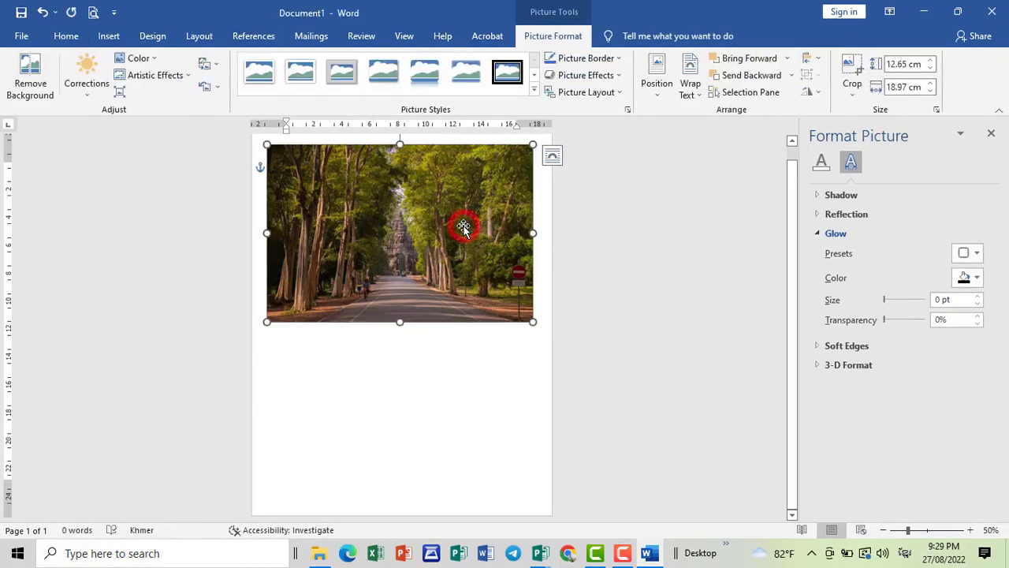
left_click_drag(463, 311, 463, 325)
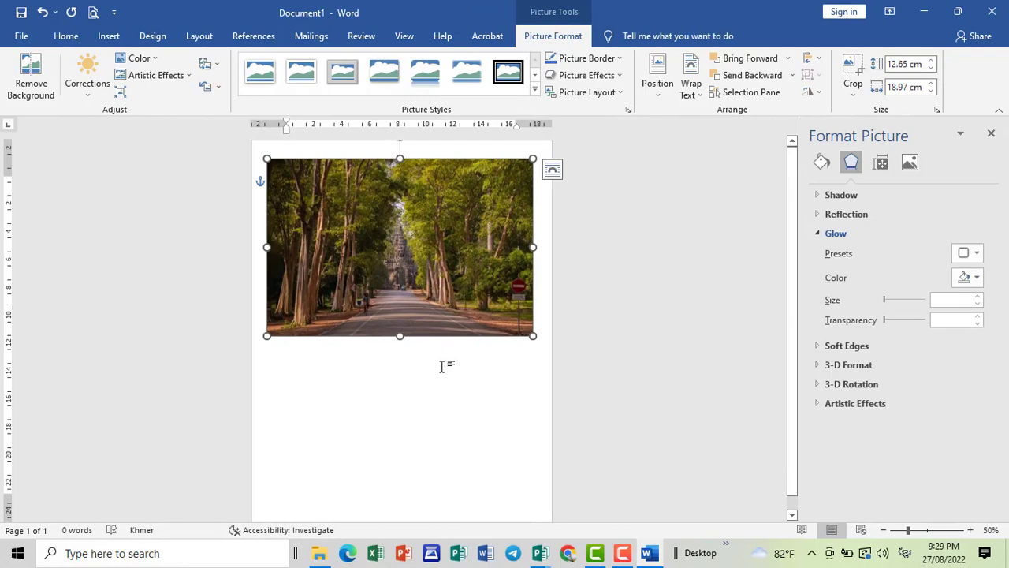
left_click_drag(434, 249, 442, 418)
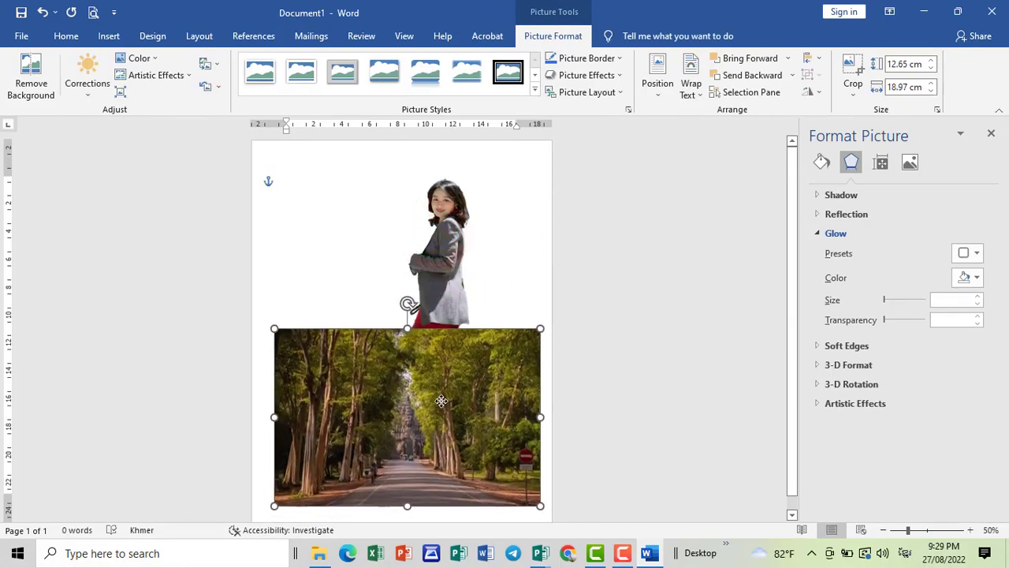
left_click_drag(448, 230, 462, 257)
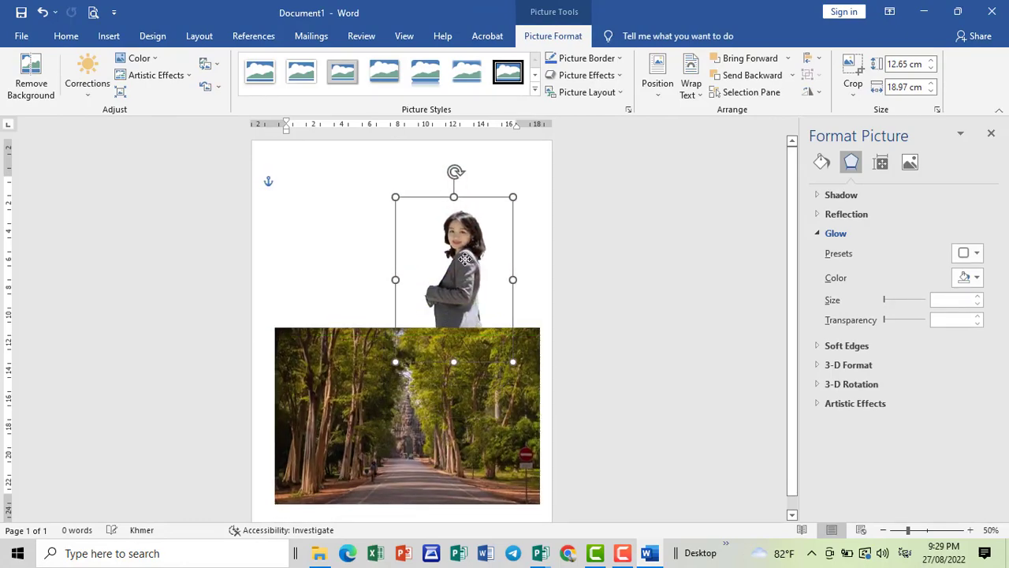
Bring the woman cut-out in front of text, change her wrapping, and move her down to the photo.
left_click(689, 83)
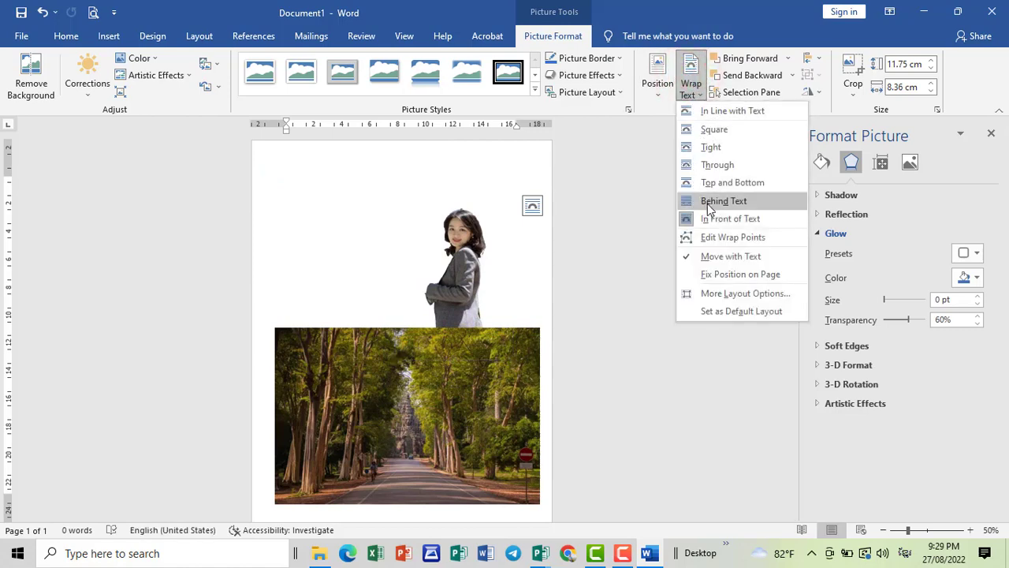
left_click(720, 220)
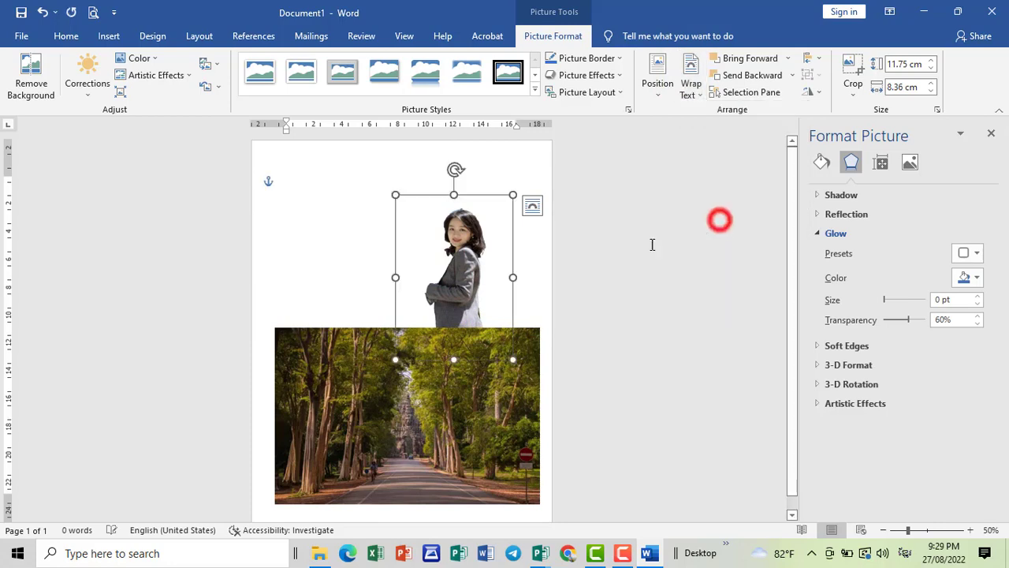
mouse_move(478, 263)
left_mouse_down()
mouse_move(478, 294)
mouse_move(430, 234)
left_mouse_up()
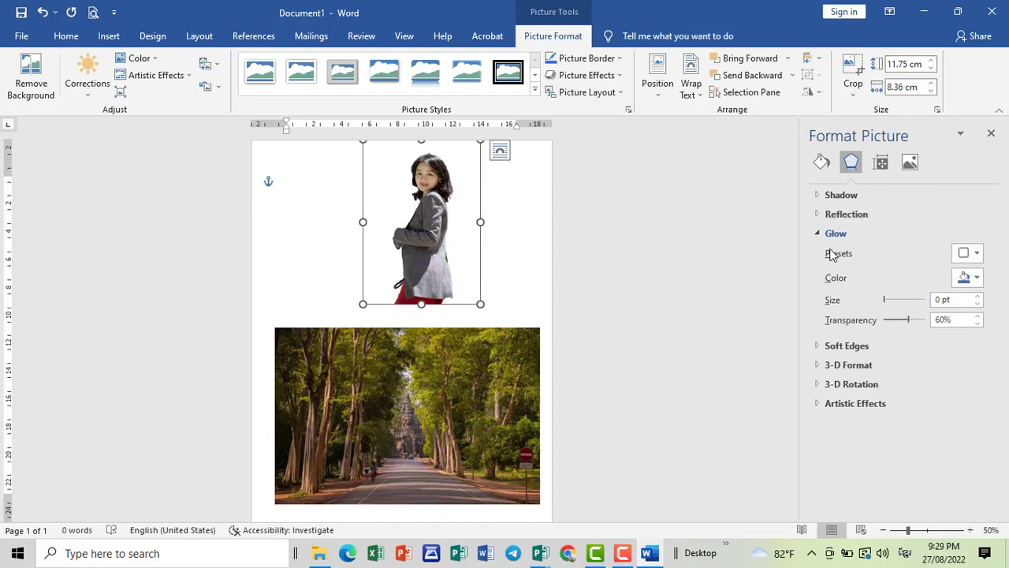
left_click(689, 89)
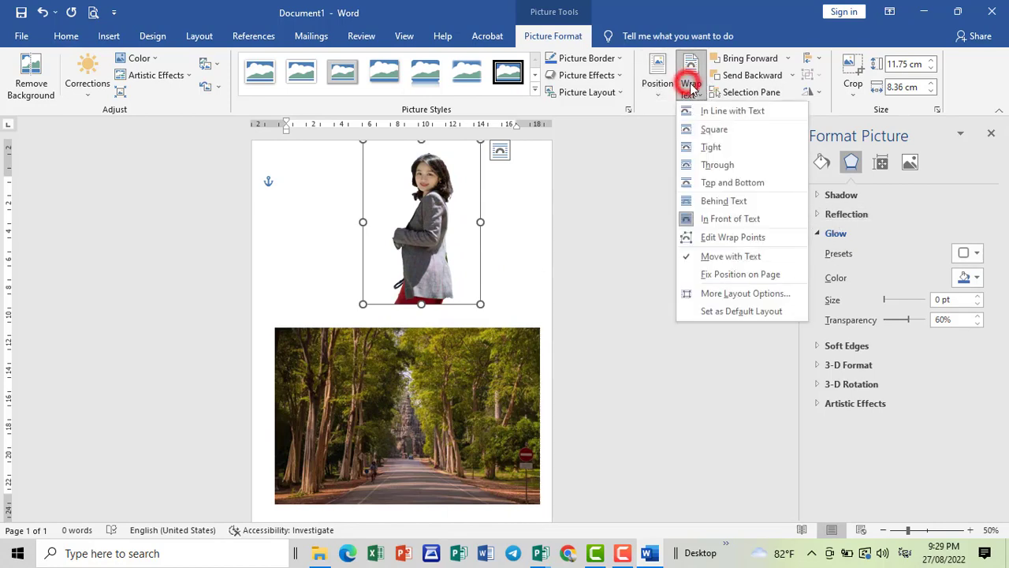
left_click(698, 199)
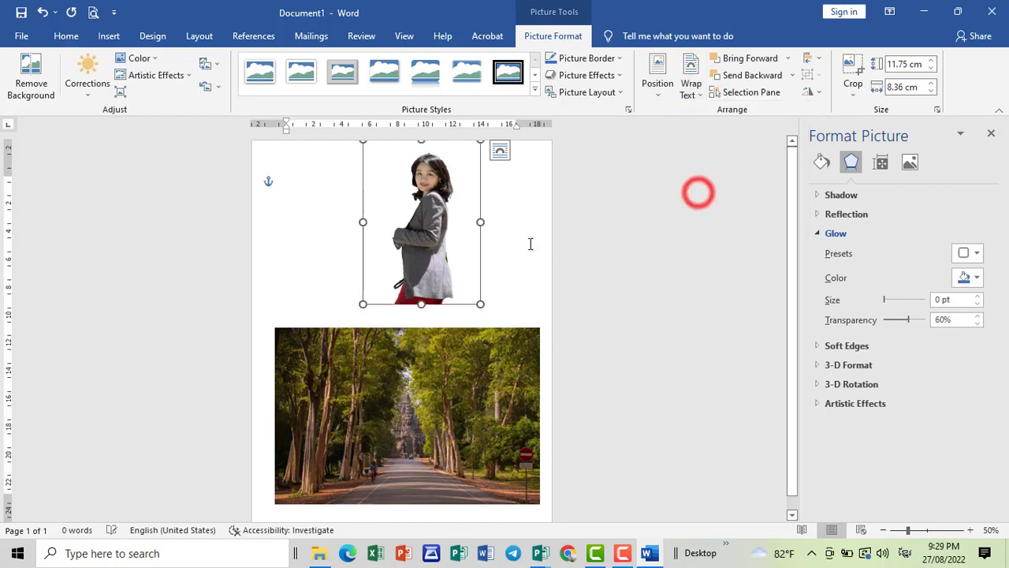
left_click_drag(462, 216, 469, 273)
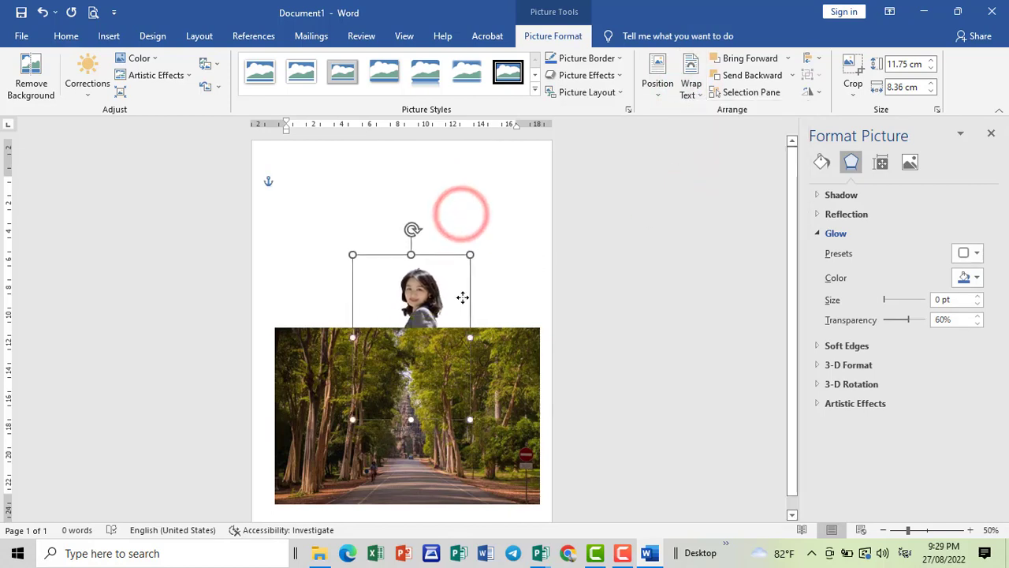
Move the road photo to the page top, send it behind text, and move the woman to its top edge.
mouse_move(342, 401)
left_mouse_down()
mouse_move(345, 225)
mouse_move(349, 246)
left_mouse_up()
left_click(689, 90)
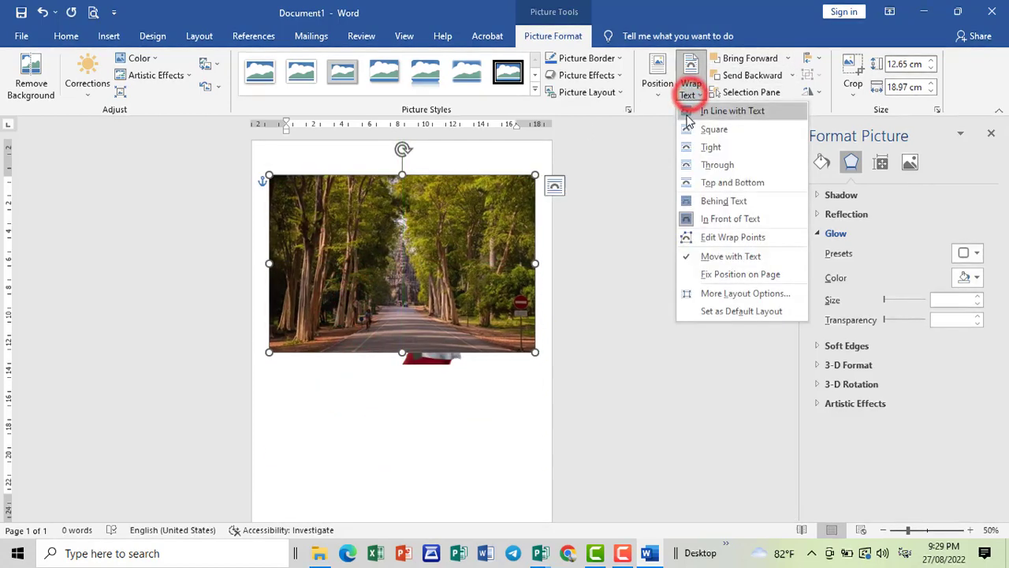
left_click(709, 202)
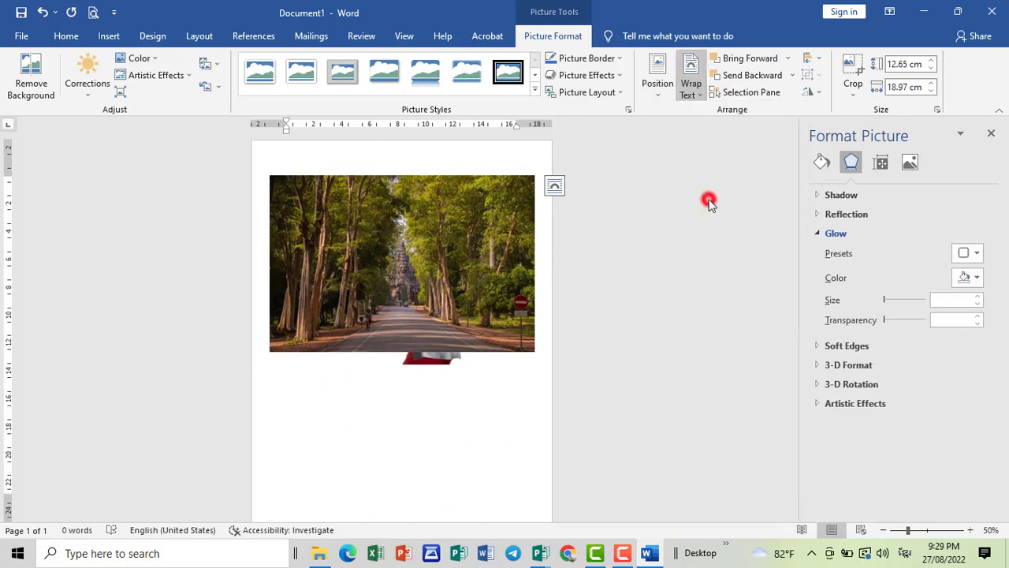
left_click(438, 363)
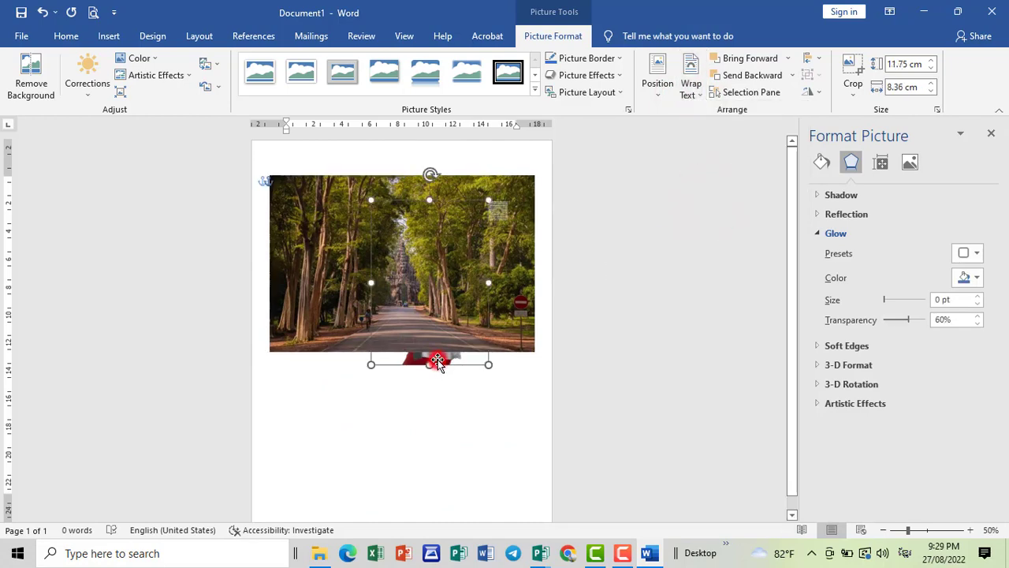
left_click_drag(438, 362, 380, 316)
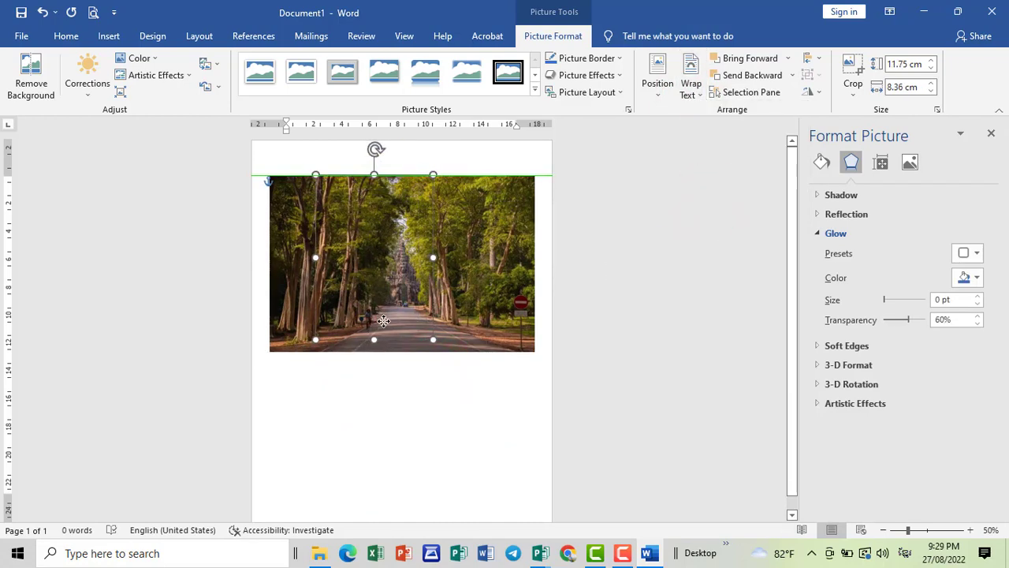
Set the woman In Line with Text and reposition her on the photo's left side.
left_click(454, 186)
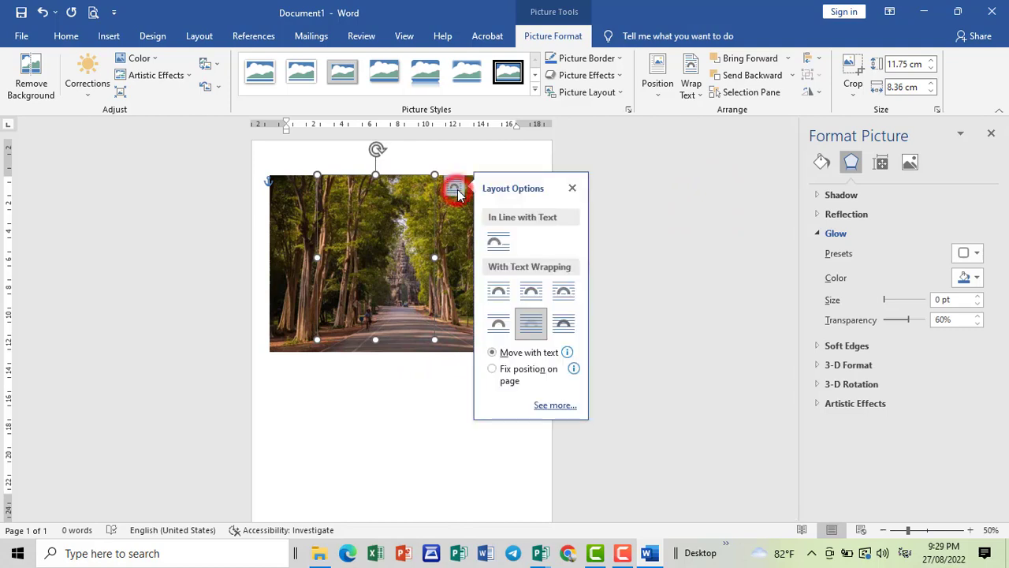
left_click(499, 240)
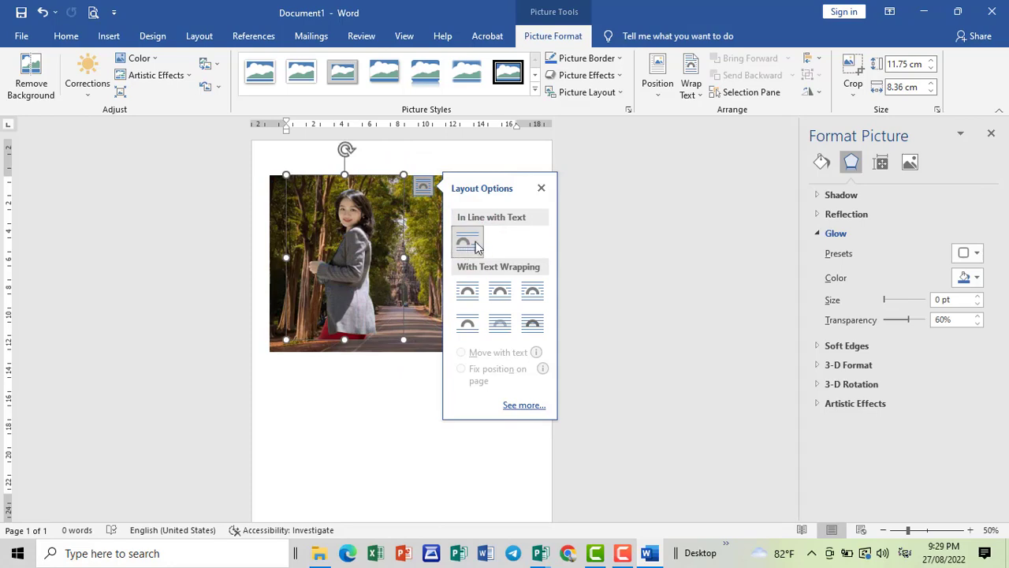
left_click(689, 203)
left_click(360, 247)
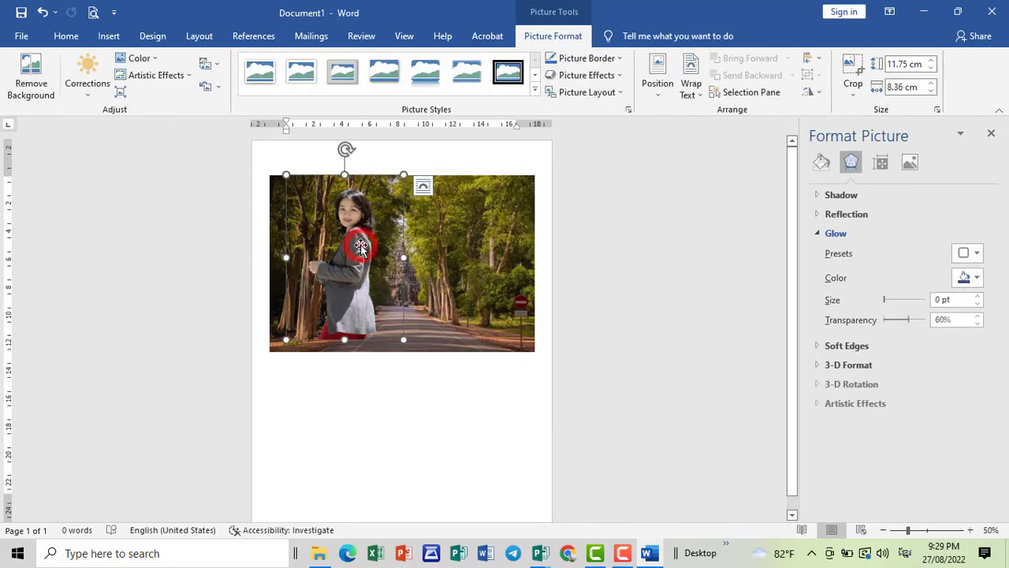
left_click_drag(360, 246, 444, 267)
mouse_move(370, 266)
left_mouse_down()
mouse_move(385, 282)
mouse_move(343, 278)
left_mouse_up()
mouse_move(496, 221)
left_mouse_down()
mouse_move(508, 289)
mouse_move(480, 216)
mouse_move(450, 235)
mouse_move(507, 231)
mouse_move(498, 229)
left_mouse_up()
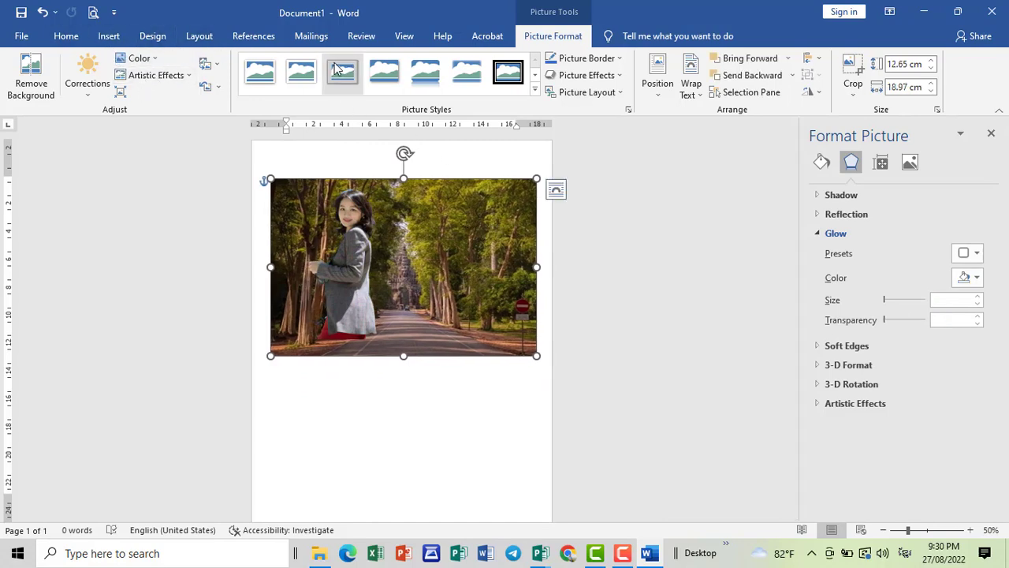
Change the page orientation to landscape.
left_click(153, 43)
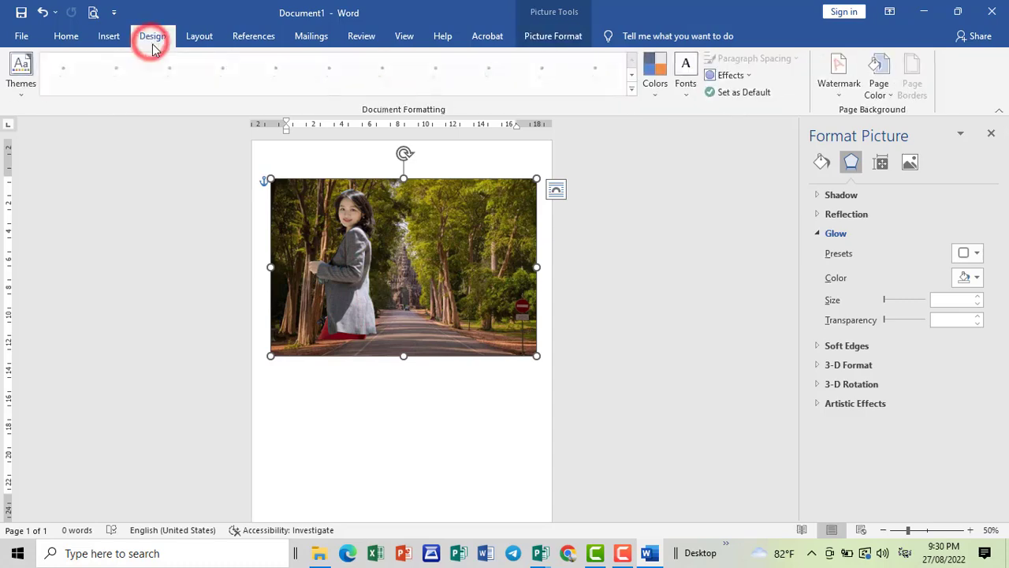
left_click(199, 36)
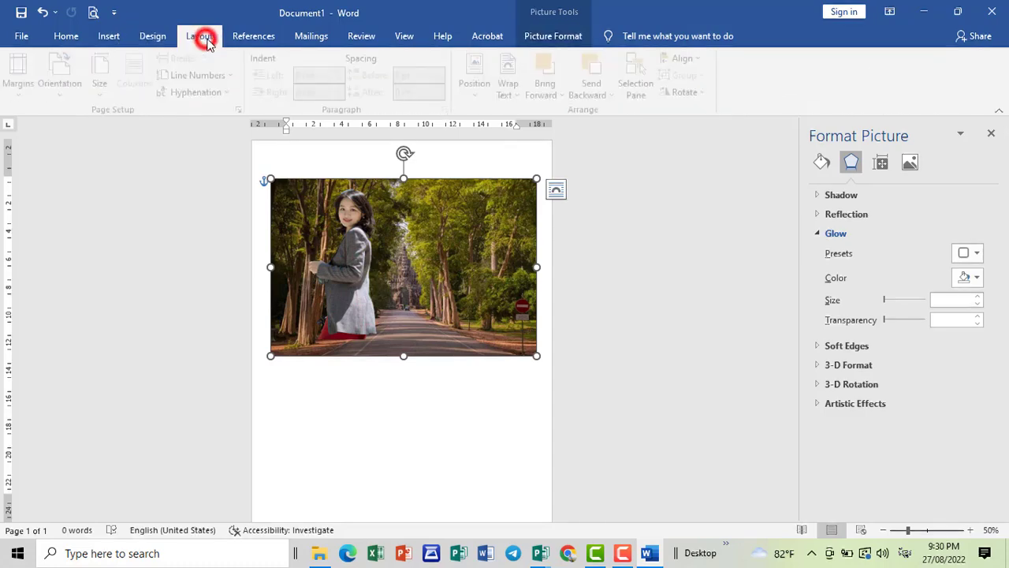
left_click(75, 86)
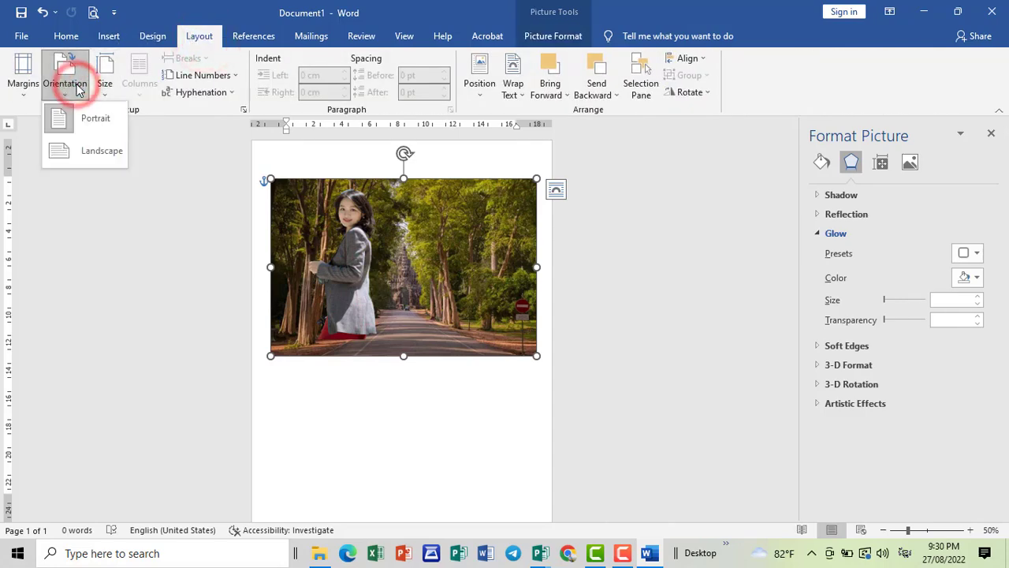
left_click(92, 152)
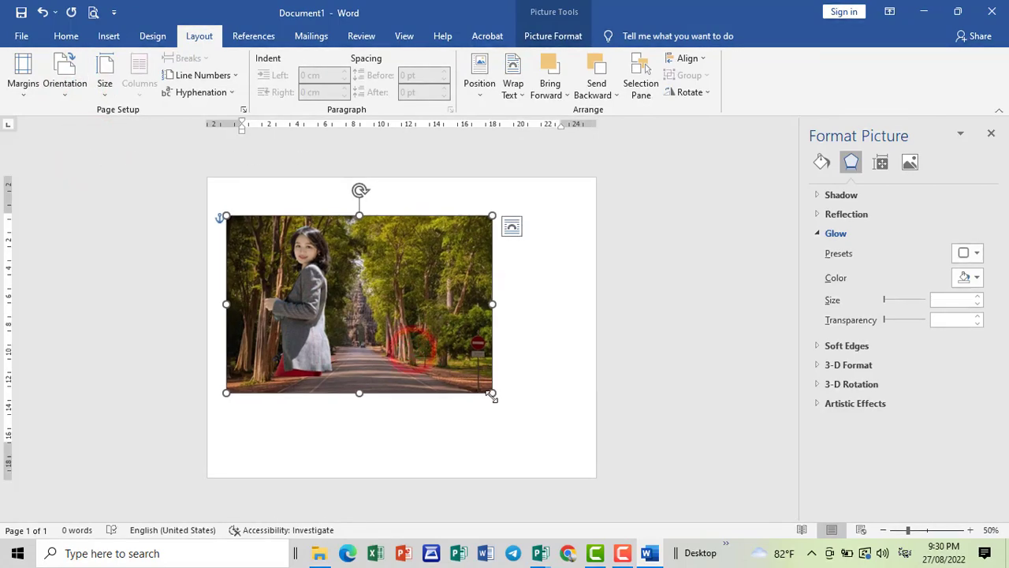
Stretch the road photo's edges out to the left, right, top and bottom of the page.
mouse_move(490, 394)
left_mouse_down()
mouse_move(533, 457)
mouse_move(514, 443)
left_mouse_up()
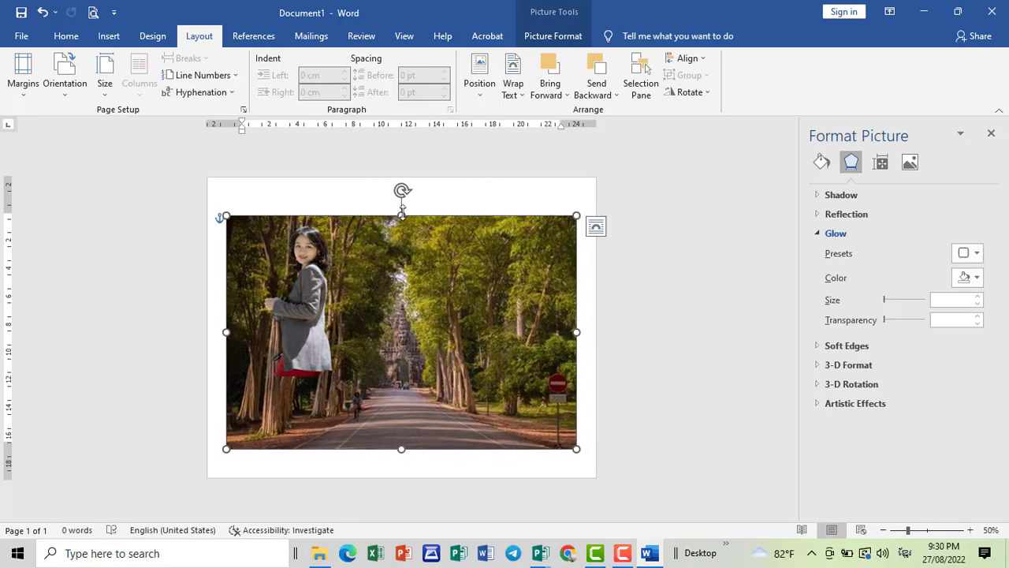
left_click_drag(402, 211, 402, 186)
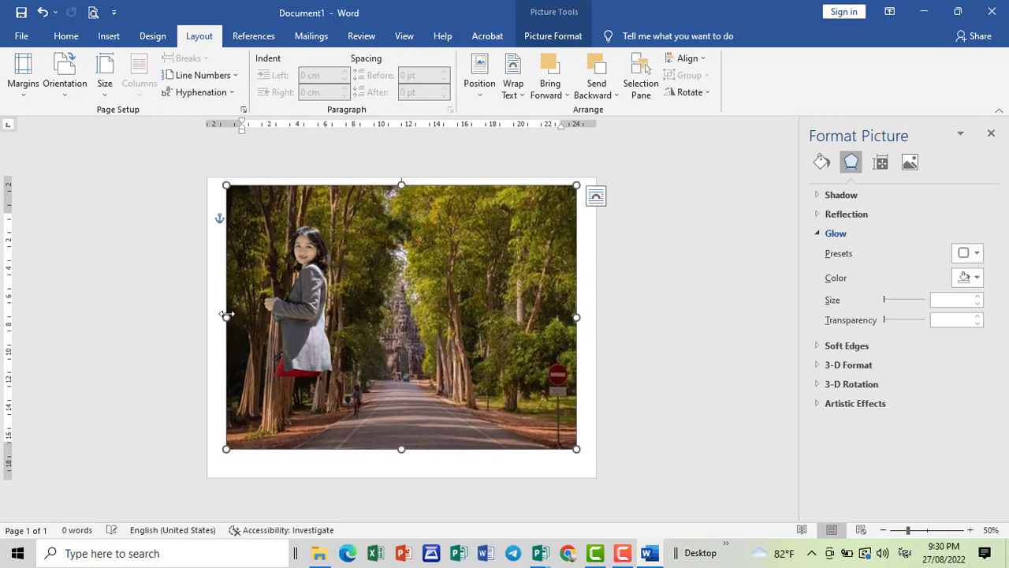
left_click_drag(227, 315, 209, 316)
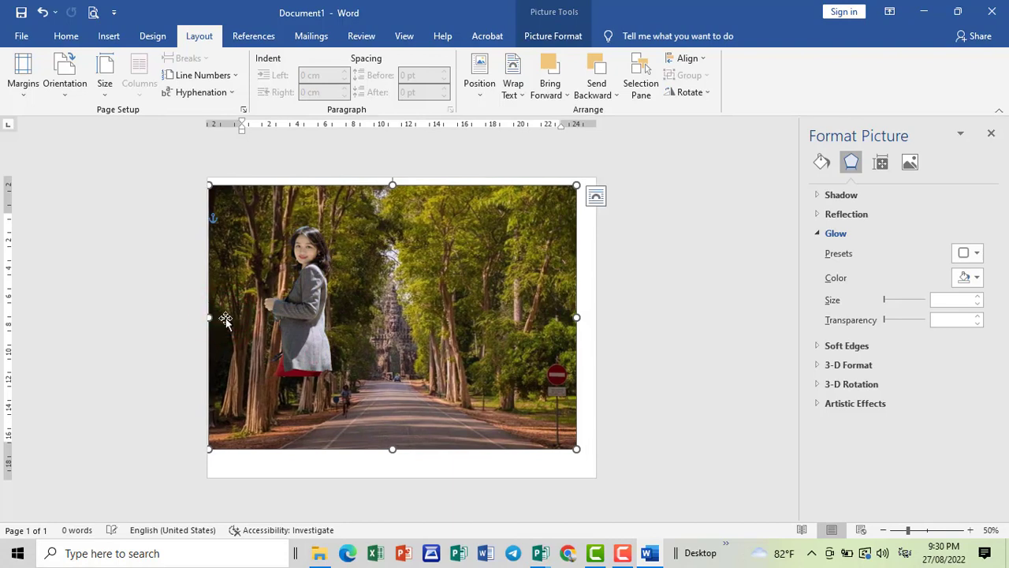
left_click_drag(578, 316, 595, 316)
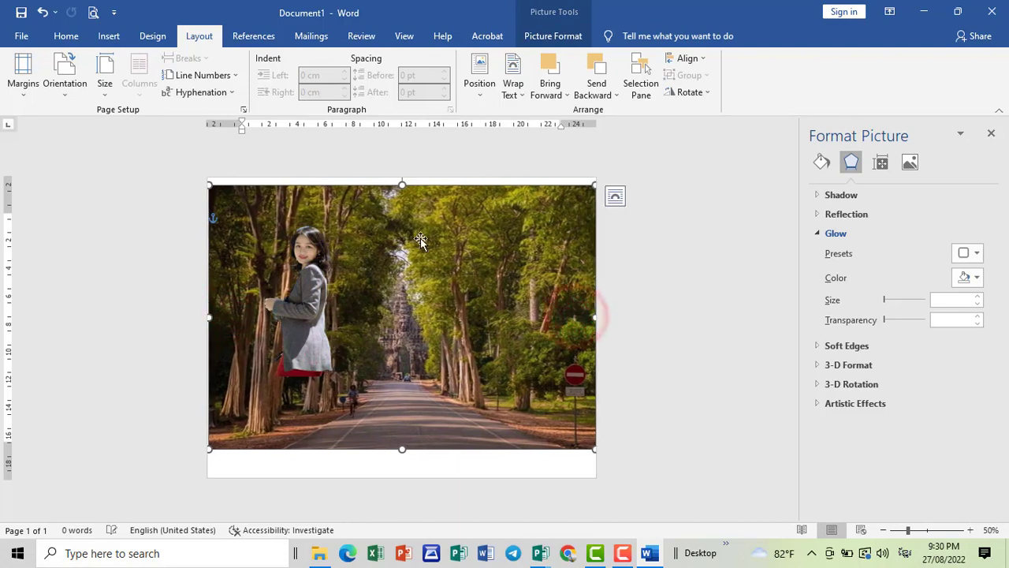
left_click_drag(401, 182, 400, 178)
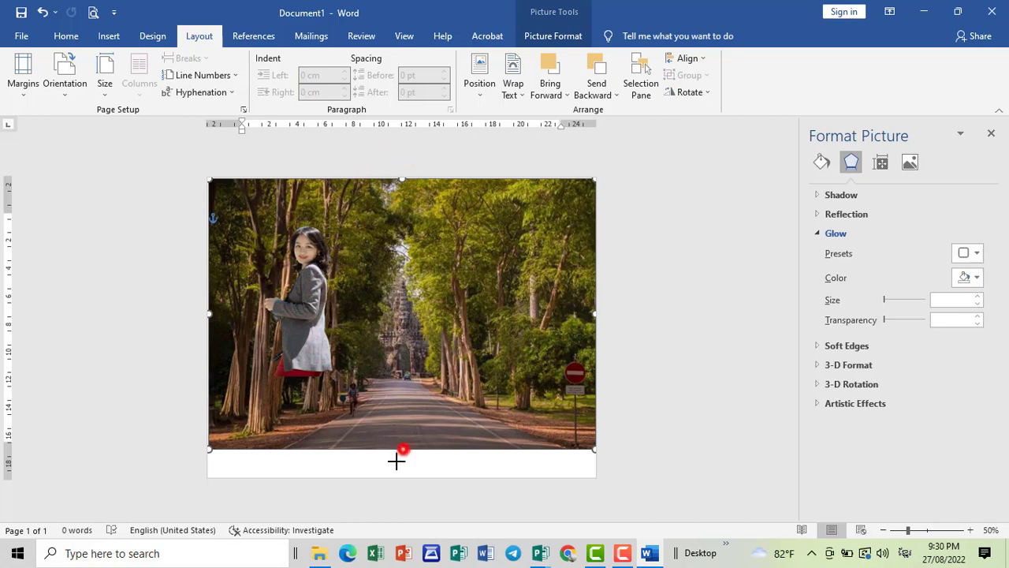
left_click_drag(397, 461, 394, 477)
Make the woman picture float with text wrapping and move her to the right of the road.
left_click(327, 316)
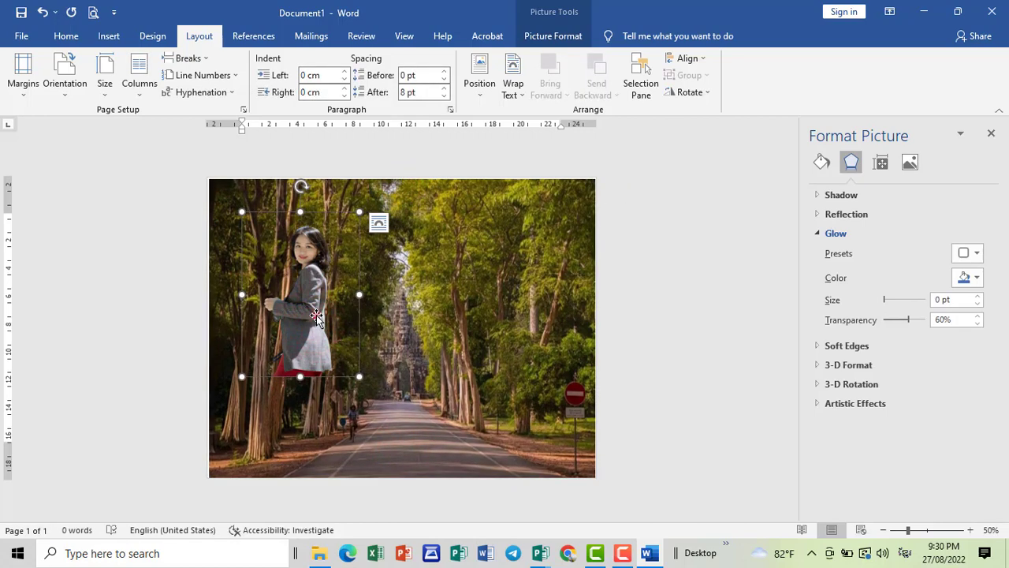
left_click_drag(317, 301, 335, 298)
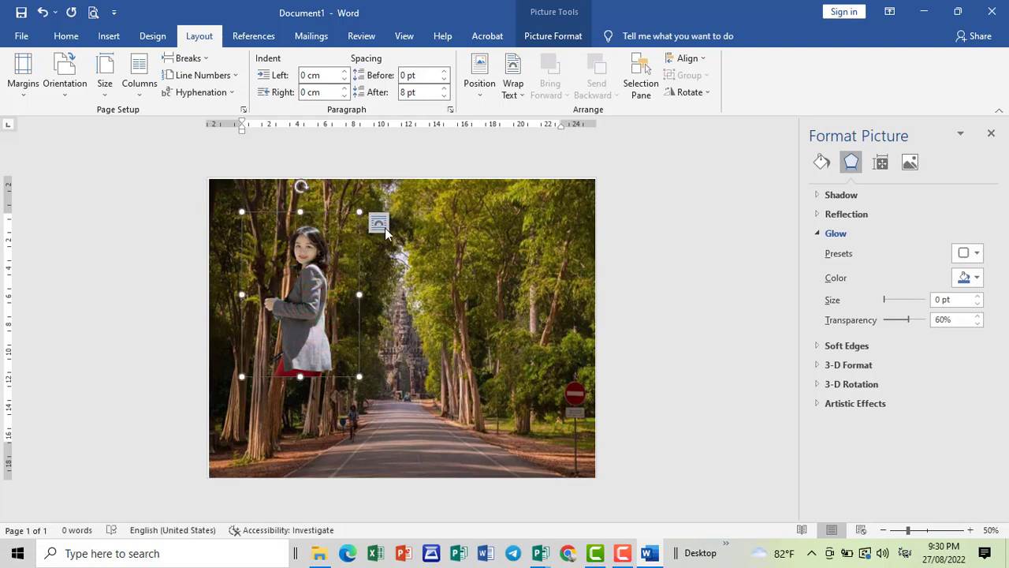
left_click(379, 223)
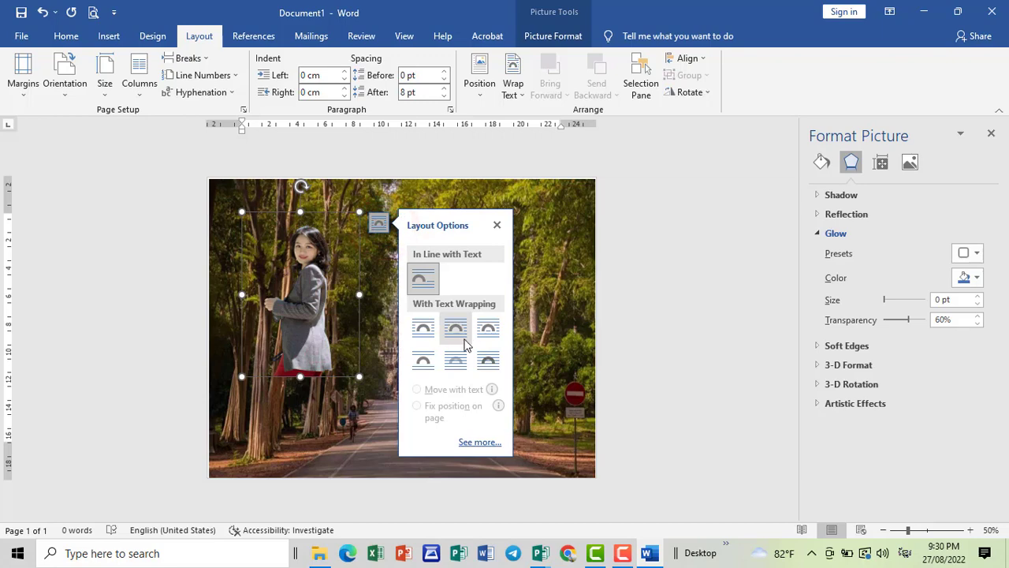
left_click(456, 329)
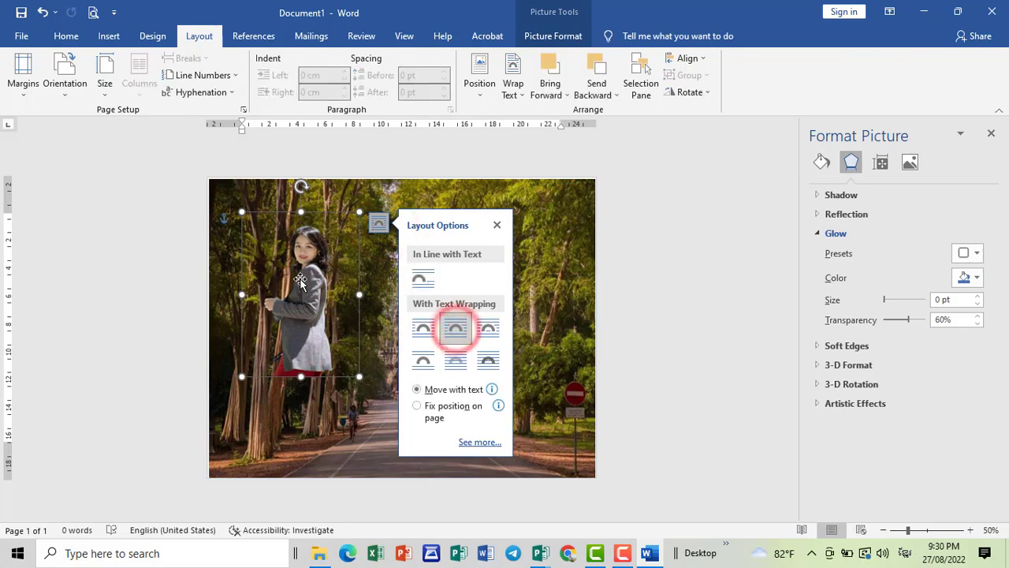
left_click_drag(294, 275, 473, 342)
left_click_drag(474, 403, 477, 402)
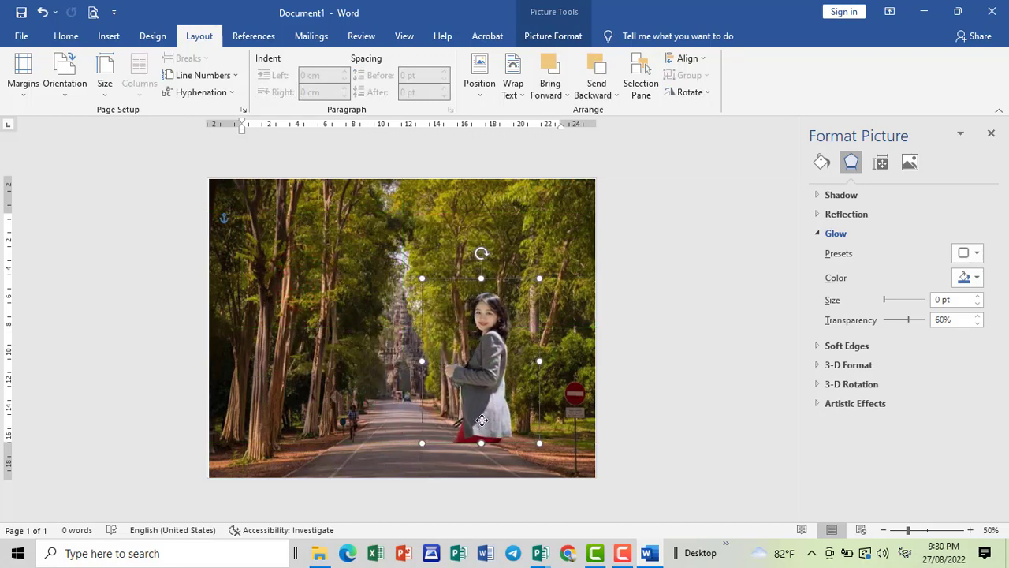
Put the woman In Front of Text, move her down-right and enlarge her proportionally.
left_click(489, 343)
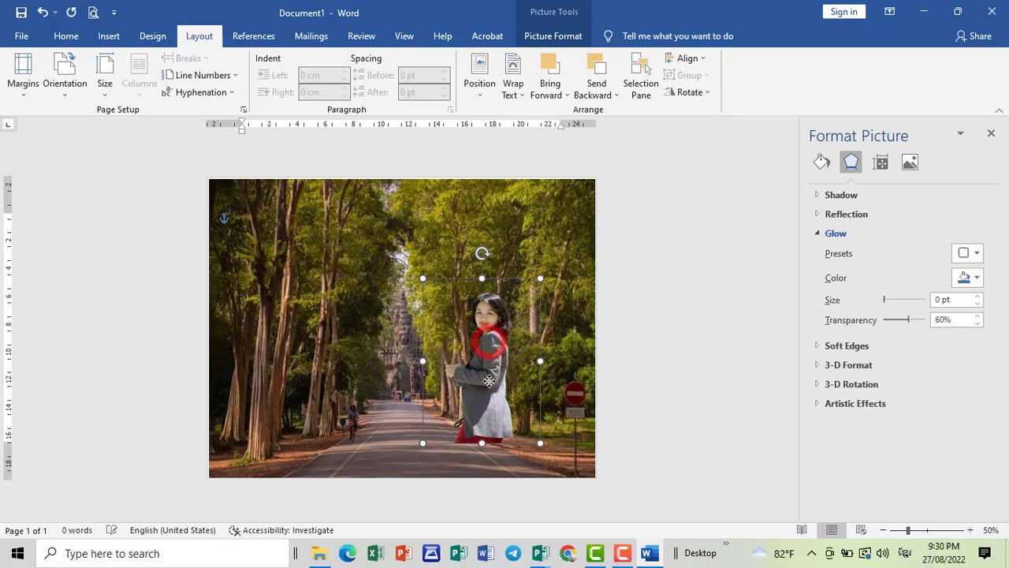
left_click(512, 85)
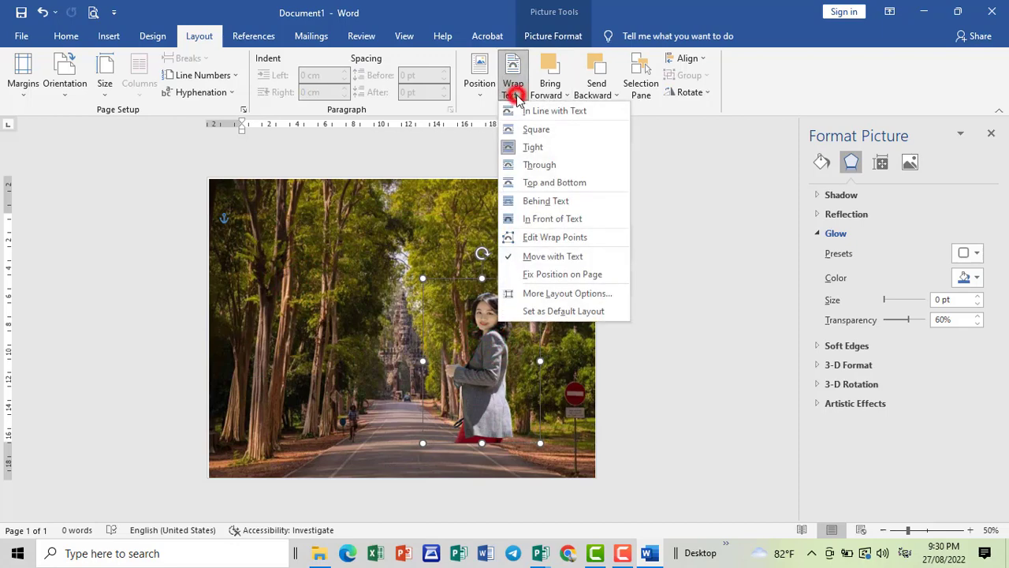
left_click(540, 218)
mouse_move(508, 357)
left_mouse_down()
mouse_move(516, 369)
mouse_move(525, 363)
left_mouse_up()
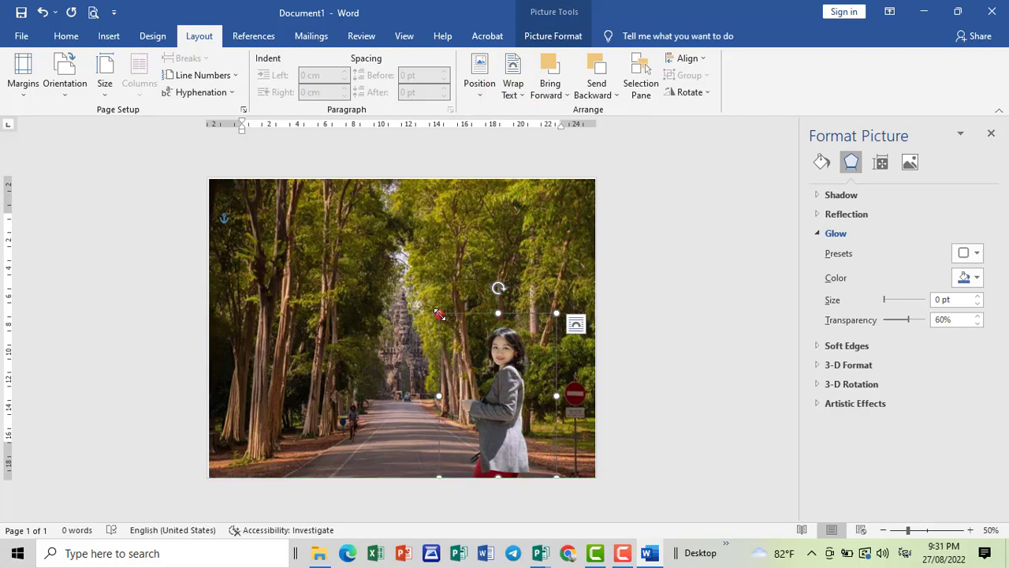
left_click_drag(439, 315, 418, 299)
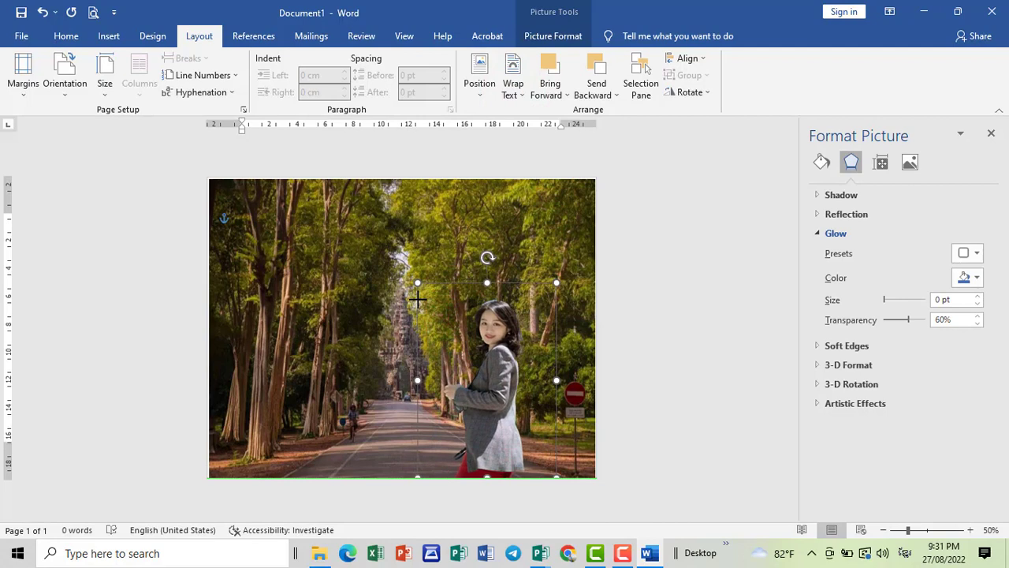
Enlarge the woman a little more and shift her slightly right.
left_click(648, 277)
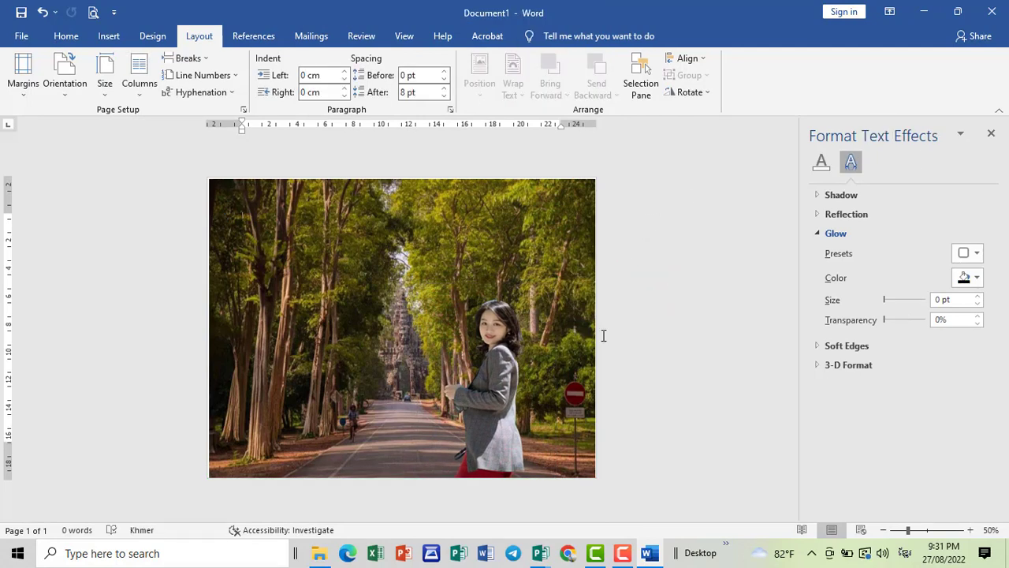
left_click(505, 366)
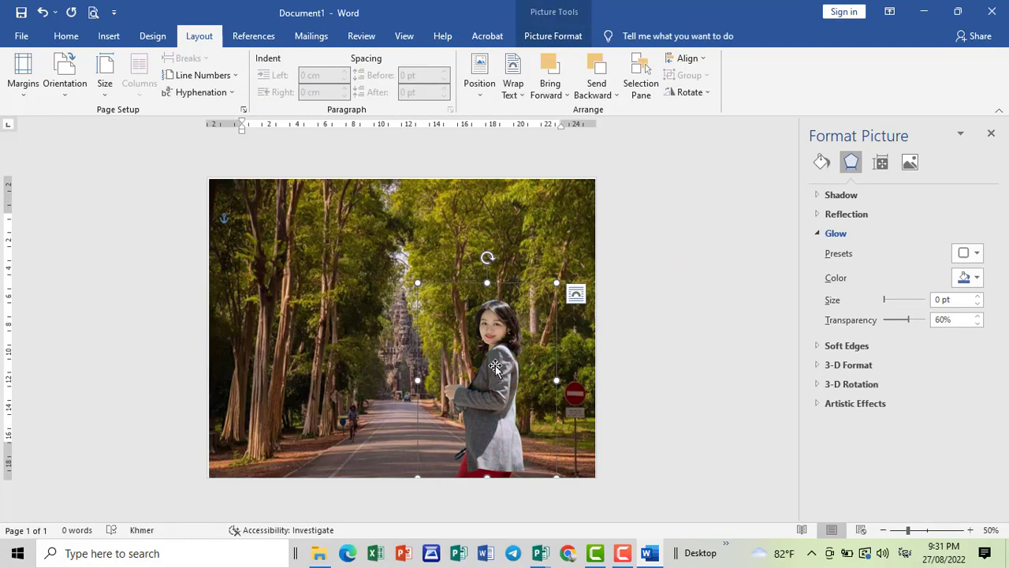
mouse_move(417, 282)
left_mouse_down()
mouse_move(405, 275)
mouse_move(417, 282)
left_mouse_up()
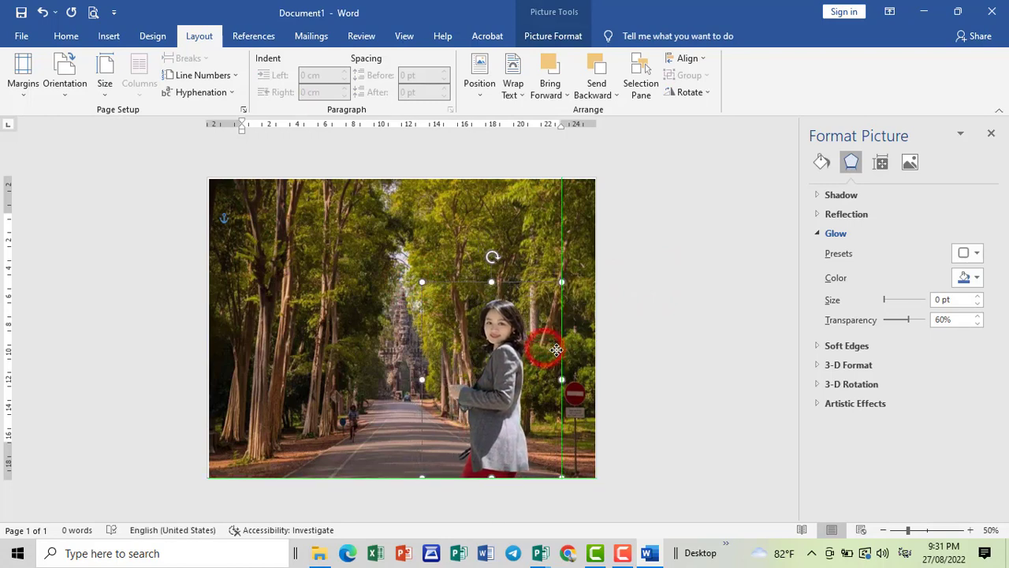
left_click_drag(549, 350, 555, 350)
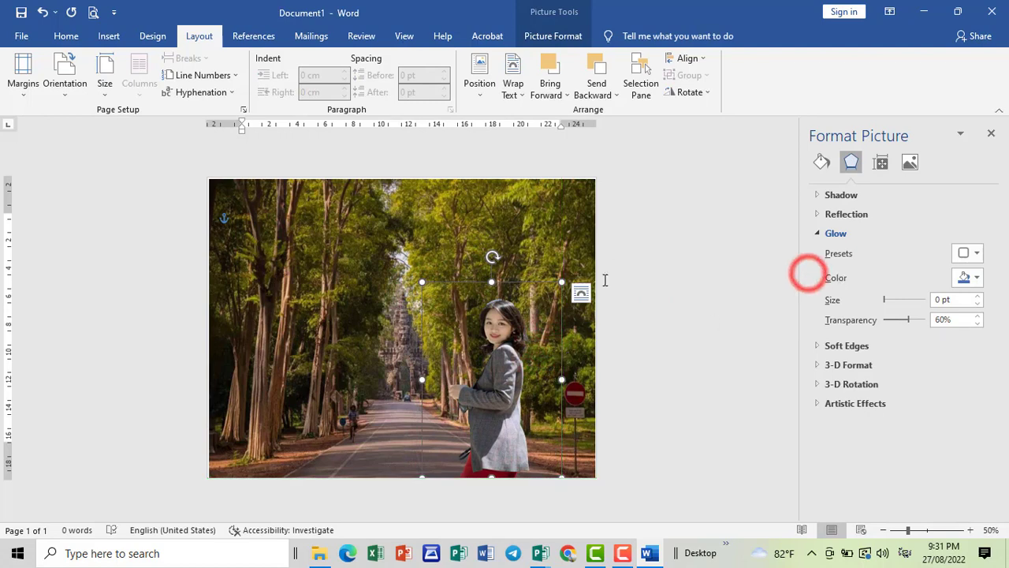
left_click(660, 228)
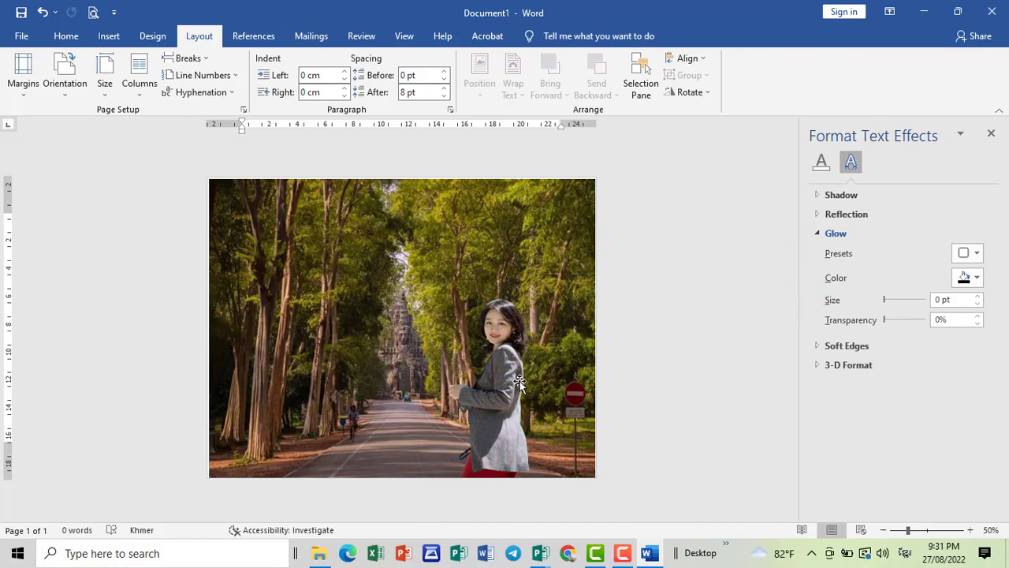
Shrink the woman slightly, then enlarge her again at the right of the road.
scroll(519, 381, "up", 3, "ctrl")
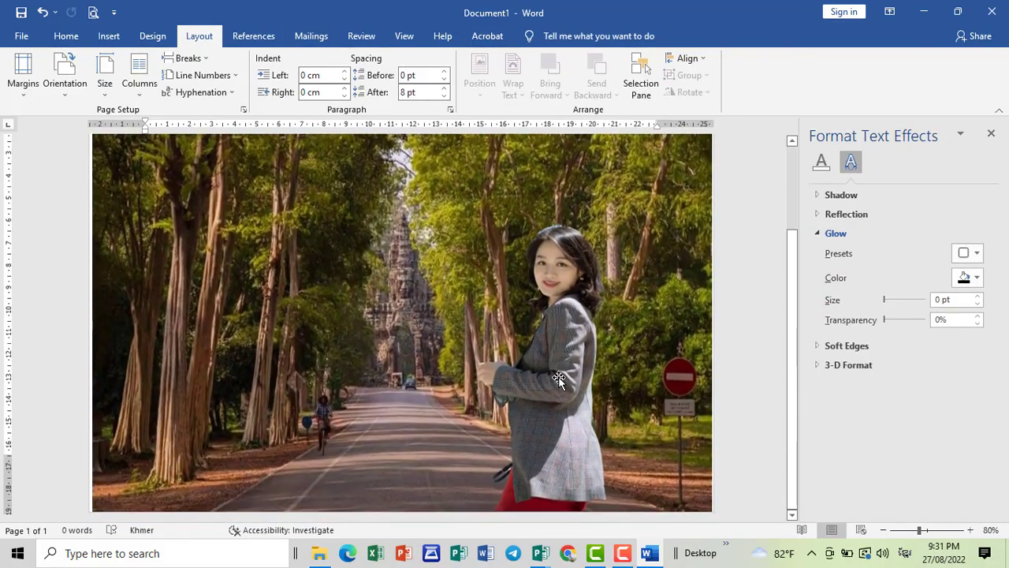
scroll(572, 365, "down", 1, "ctrl")
scroll(572, 365, "down", 1, "ctrl")
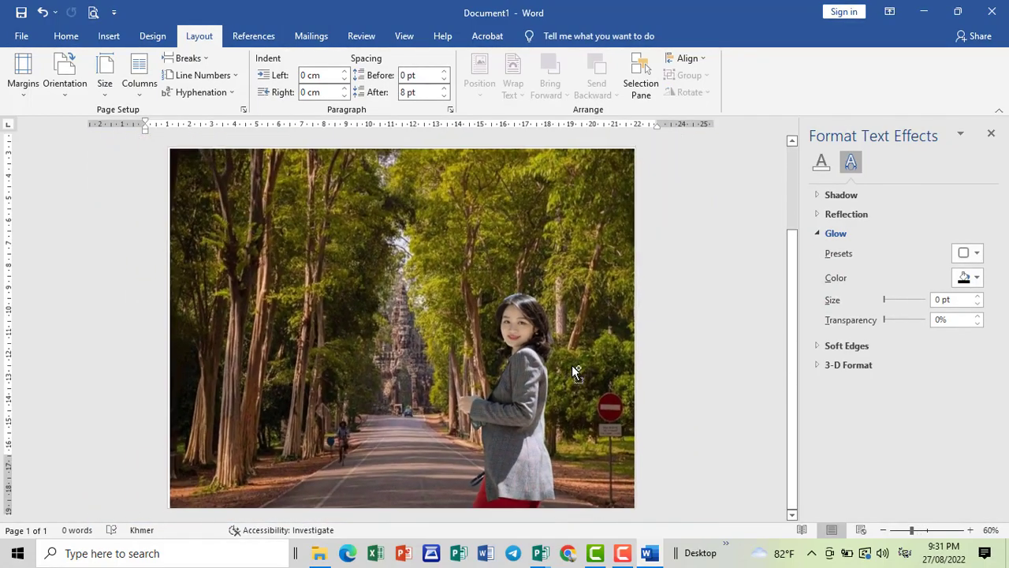
left_click(530, 336)
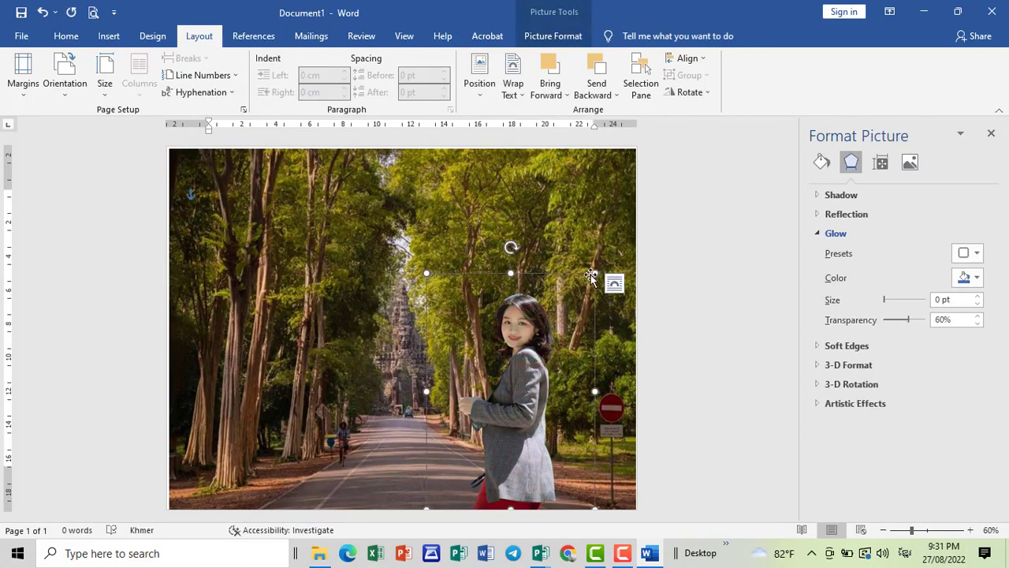
left_click_drag(594, 272, 575, 302)
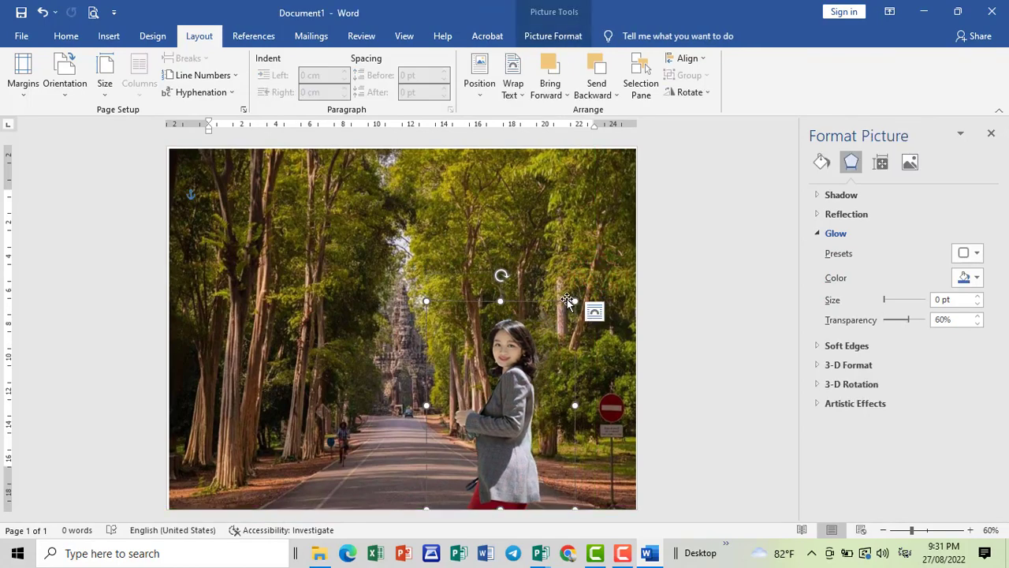
scroll(567, 299, "down", 1)
left_click(639, 299)
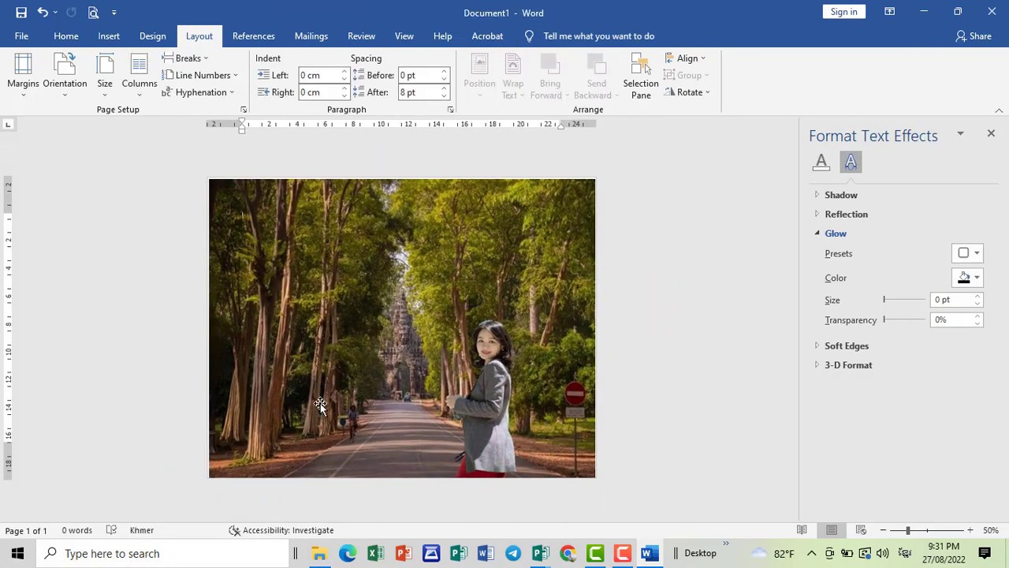
left_click(482, 357)
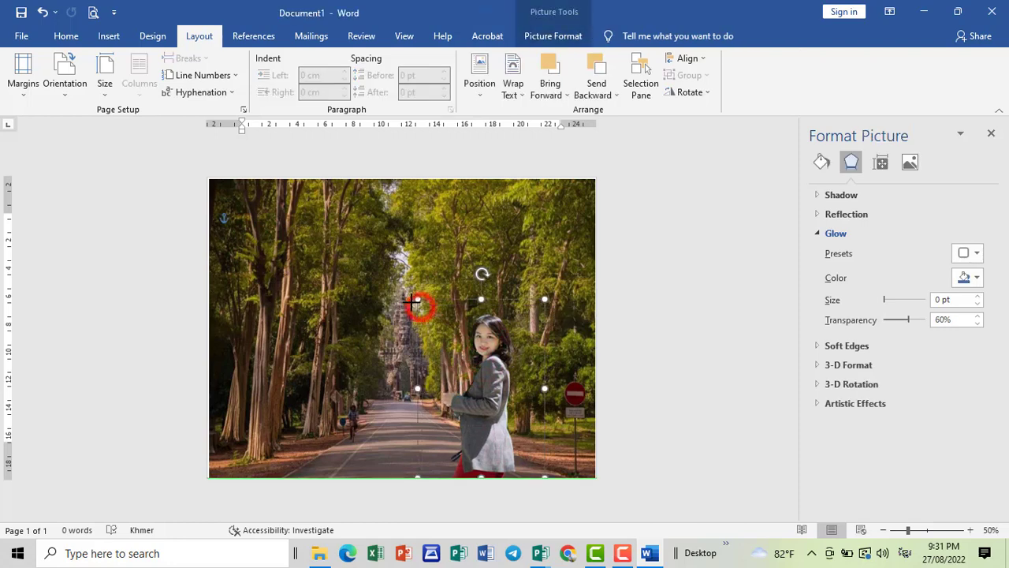
left_click_drag(421, 306, 406, 282)
left_click(683, 249)
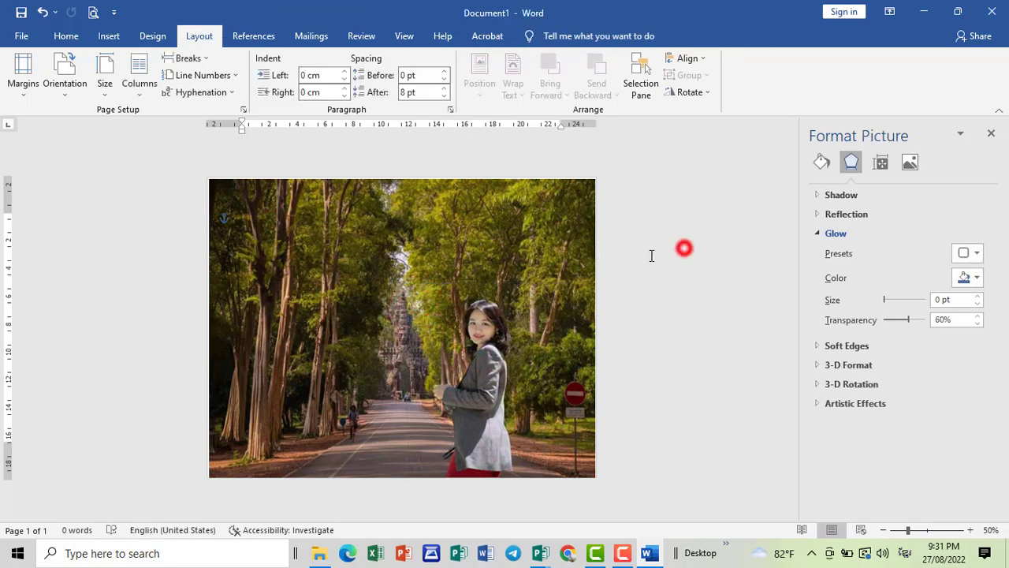
Select the road photo and verify under Fill & Line that it has No line.
left_click(519, 247)
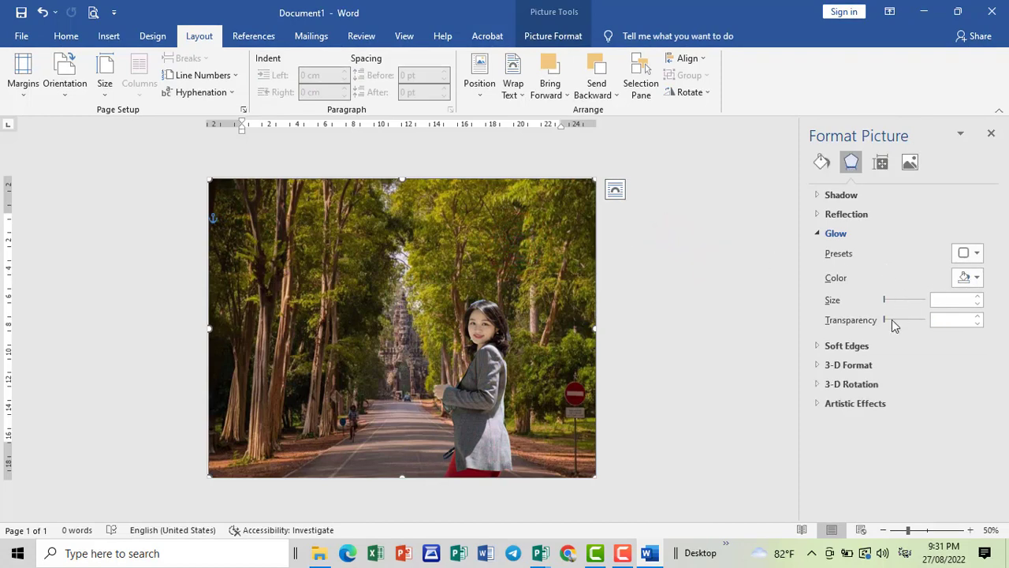
left_click(822, 162)
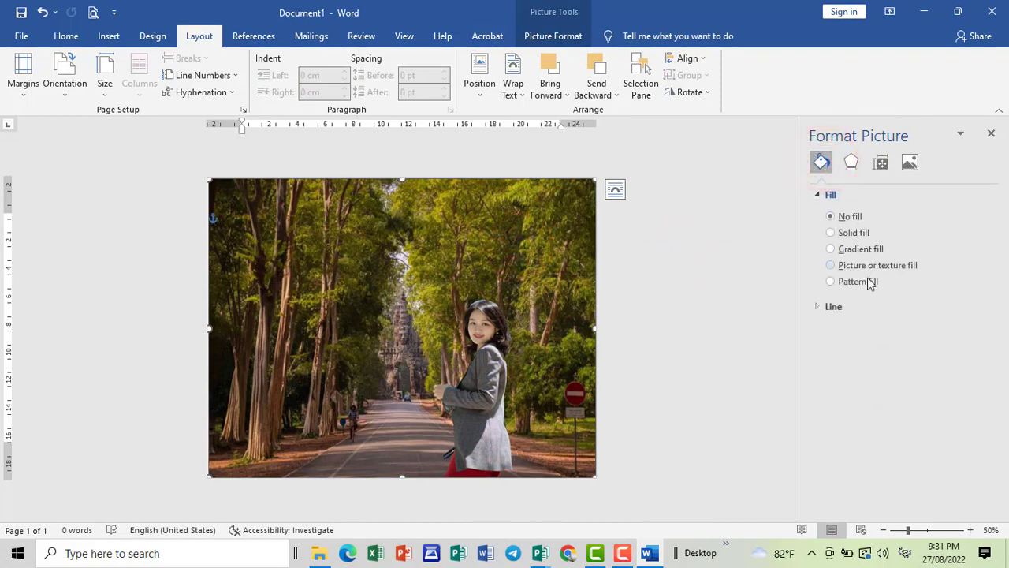
left_click(842, 309)
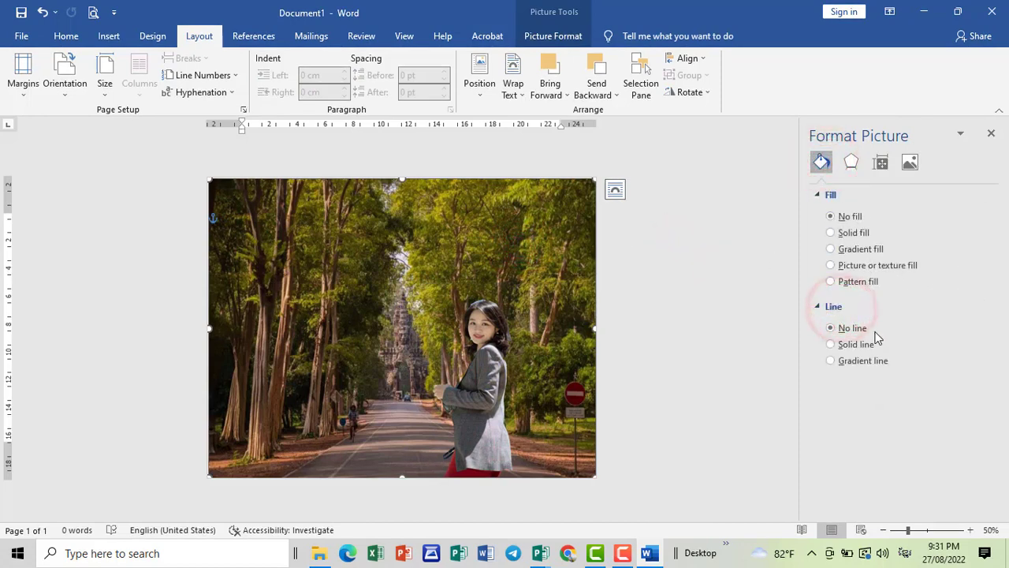
left_click(702, 424)
left_click(541, 266)
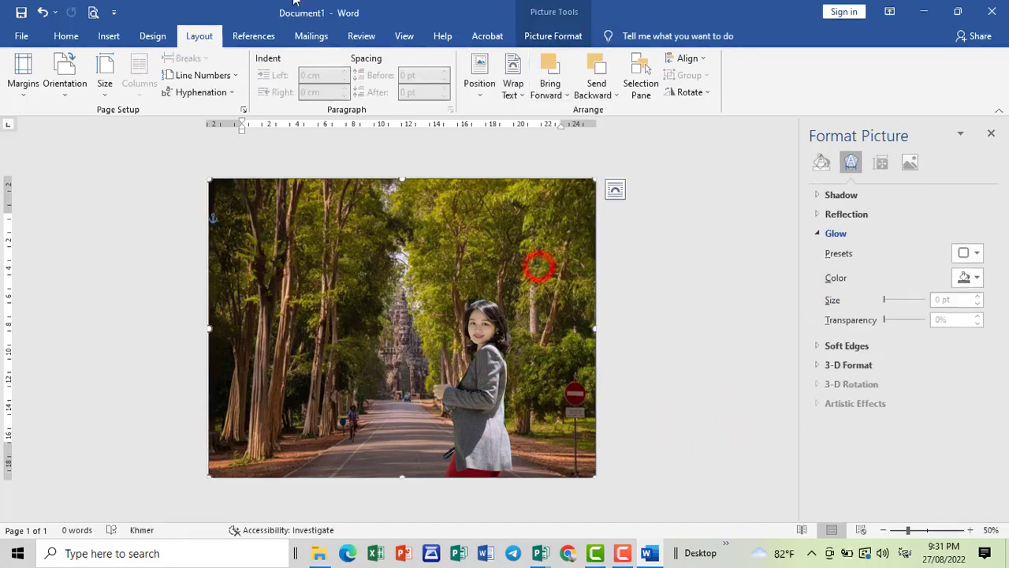
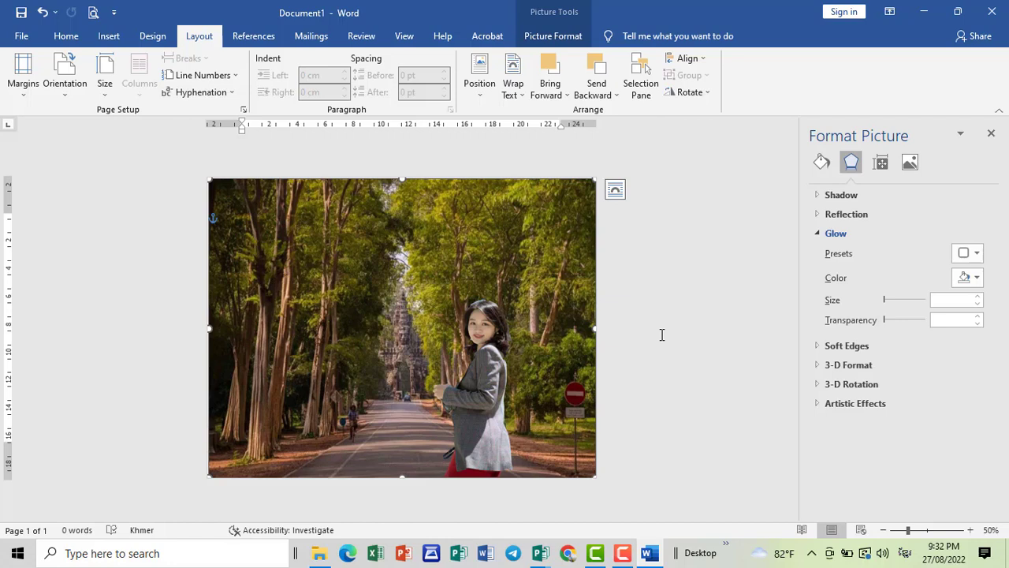
View the original mandy-zhang city photo from Downloads in the photo viewer, then close it.
left_click(926, 16)
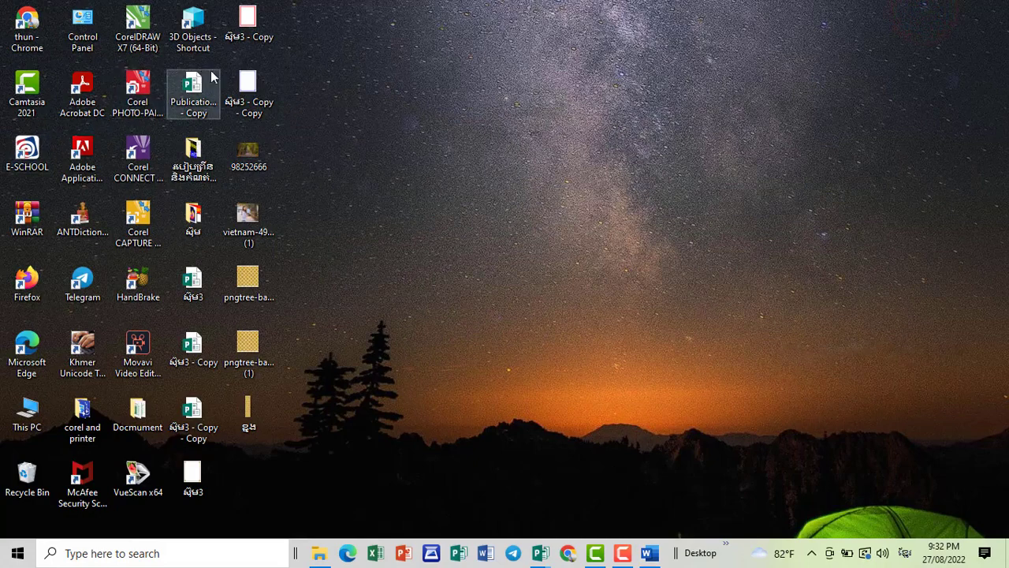
left_click(320, 553)
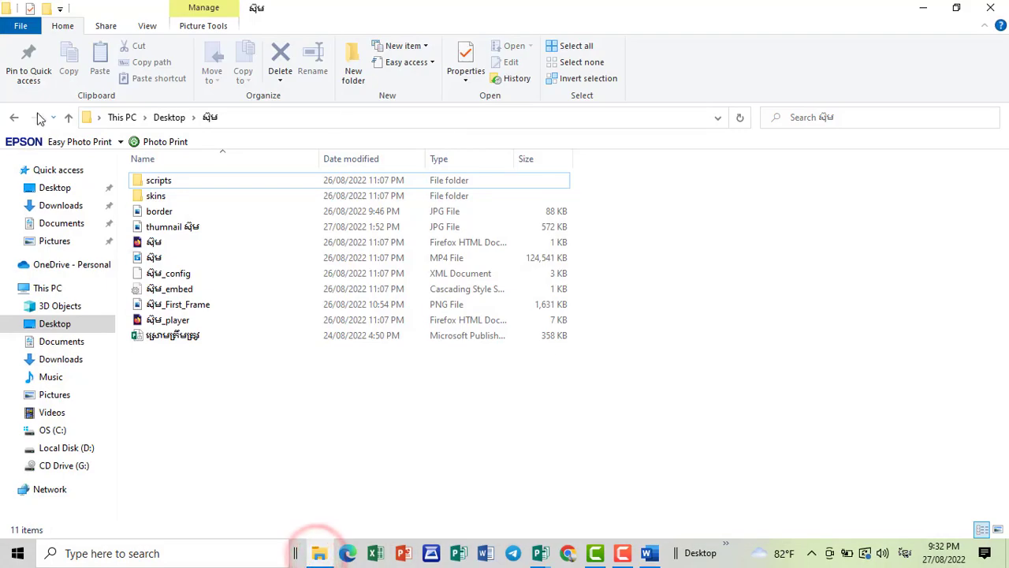
left_click(71, 206)
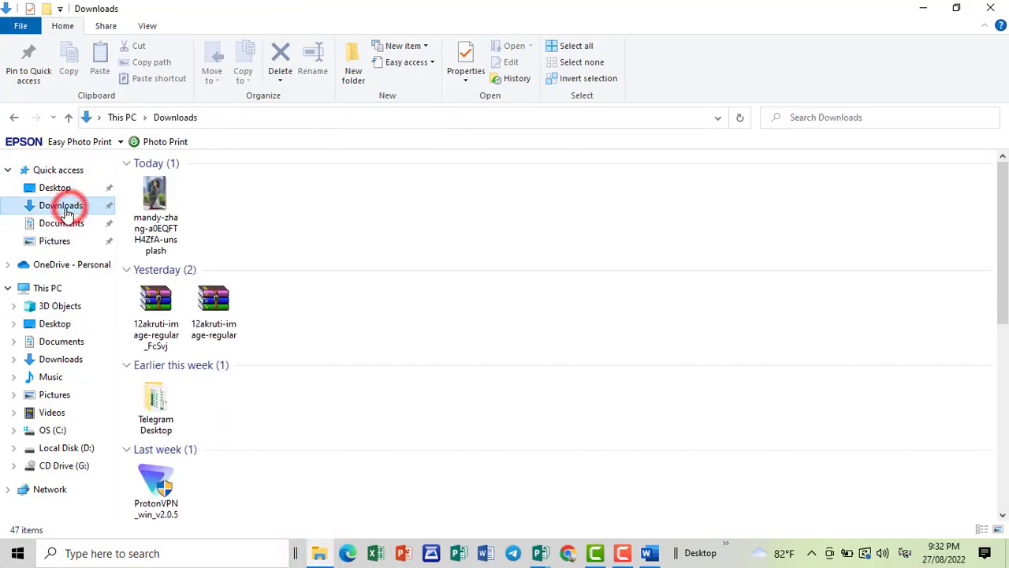
left_click(157, 197)
double_click(156, 197)
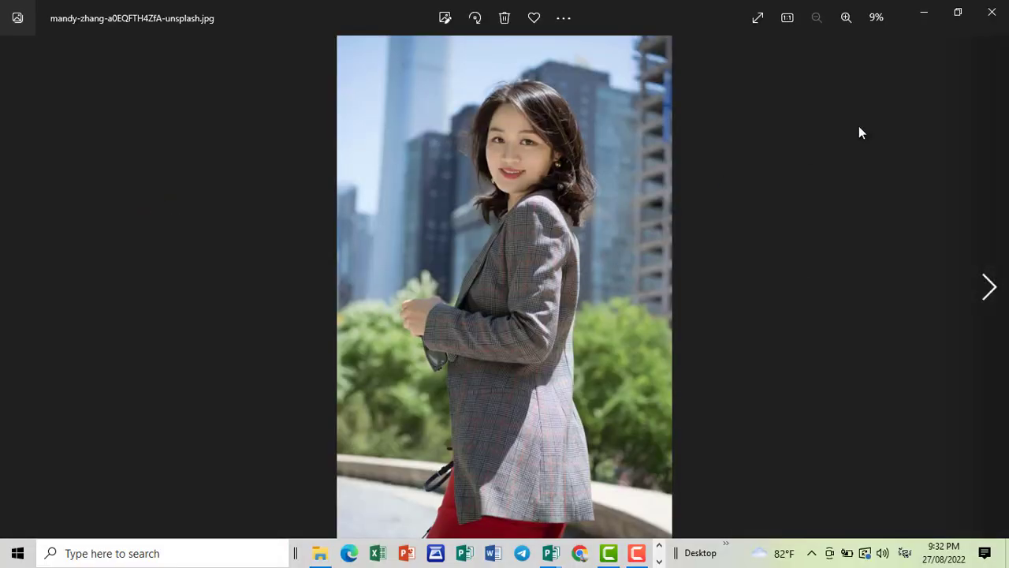
left_click(992, 12)
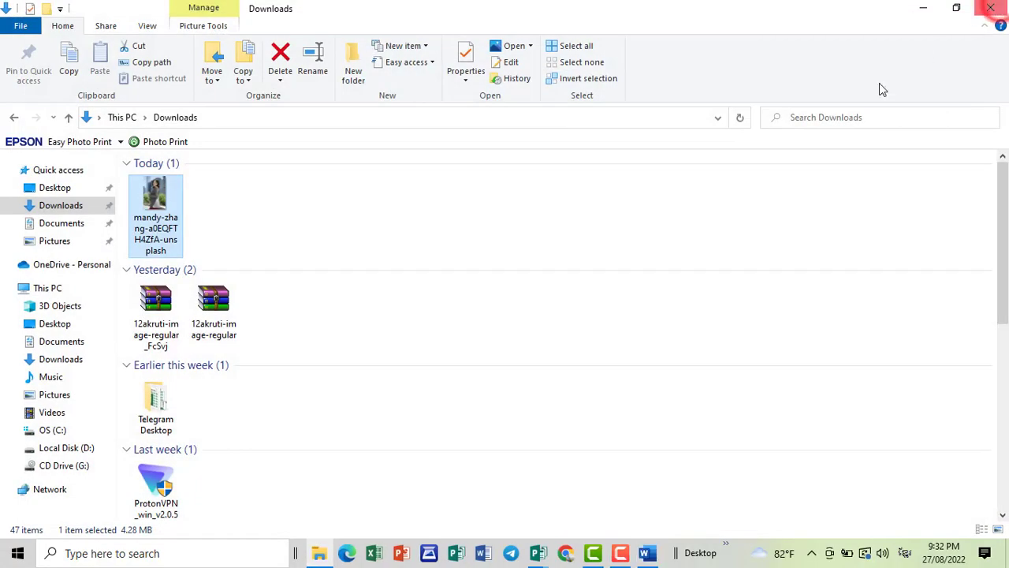
Return to the Word composite and select the woman cutout picture.
left_click(649, 552)
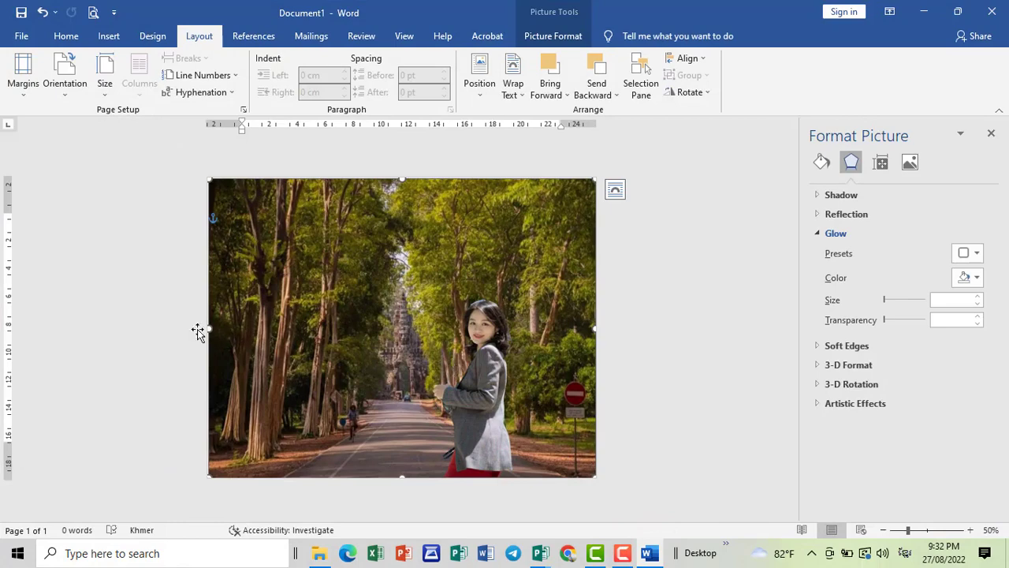
left_click(158, 318)
left_click(149, 352)
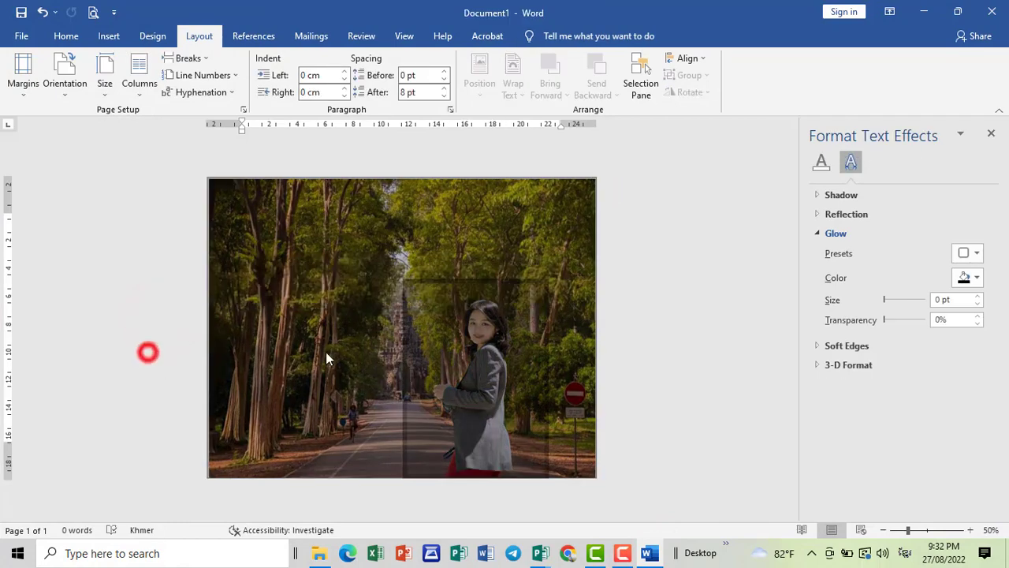
left_click(523, 278)
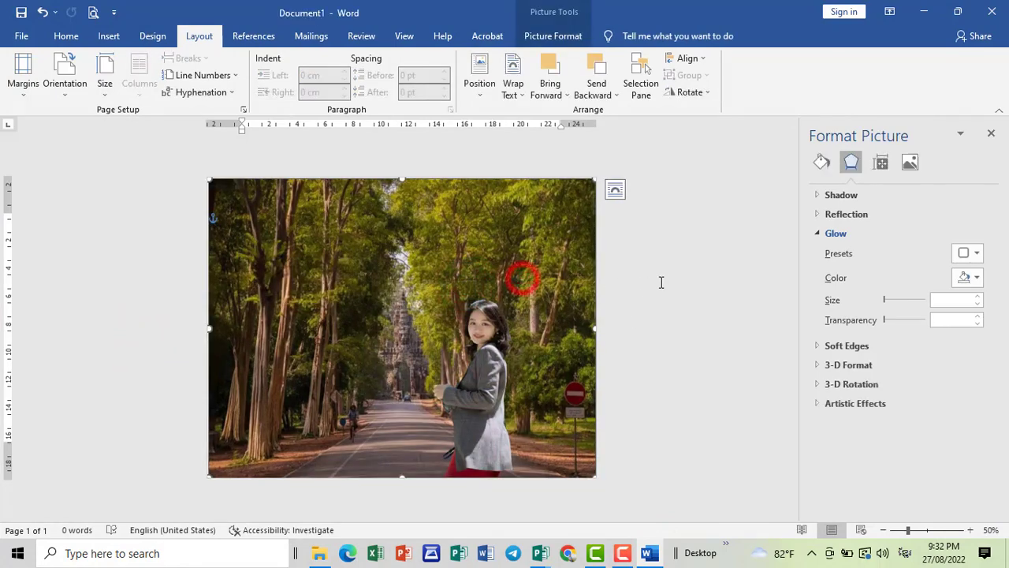
left_click(481, 331)
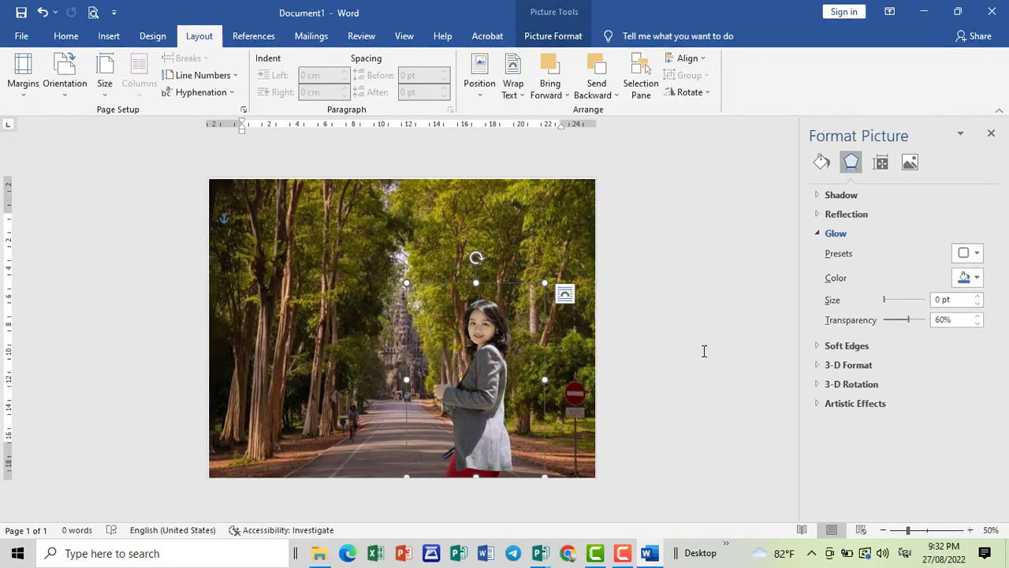
left_click(699, 308)
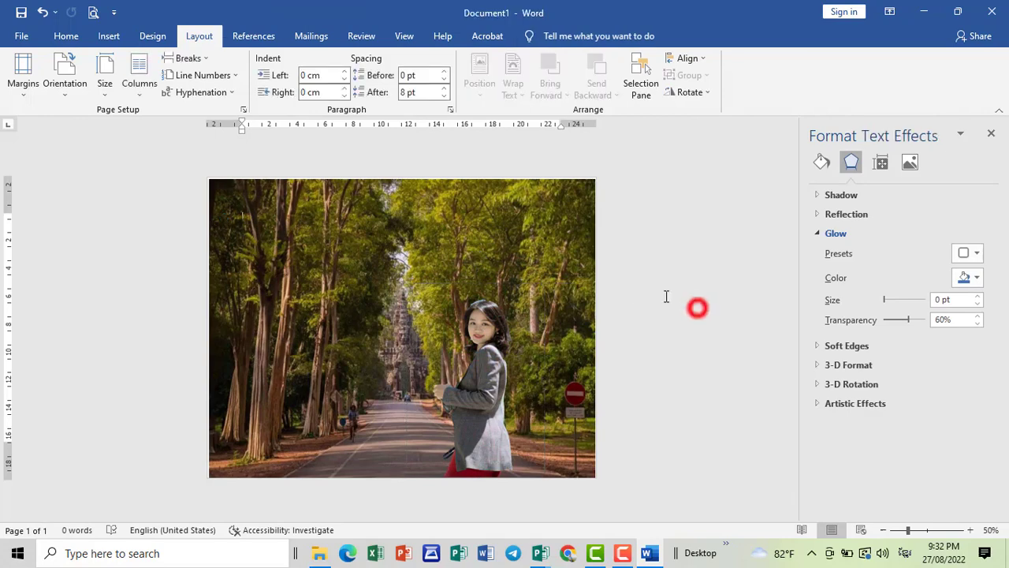
left_click(489, 316)
Set the woman cutout's picture border to No Outline.
left_click(547, 37)
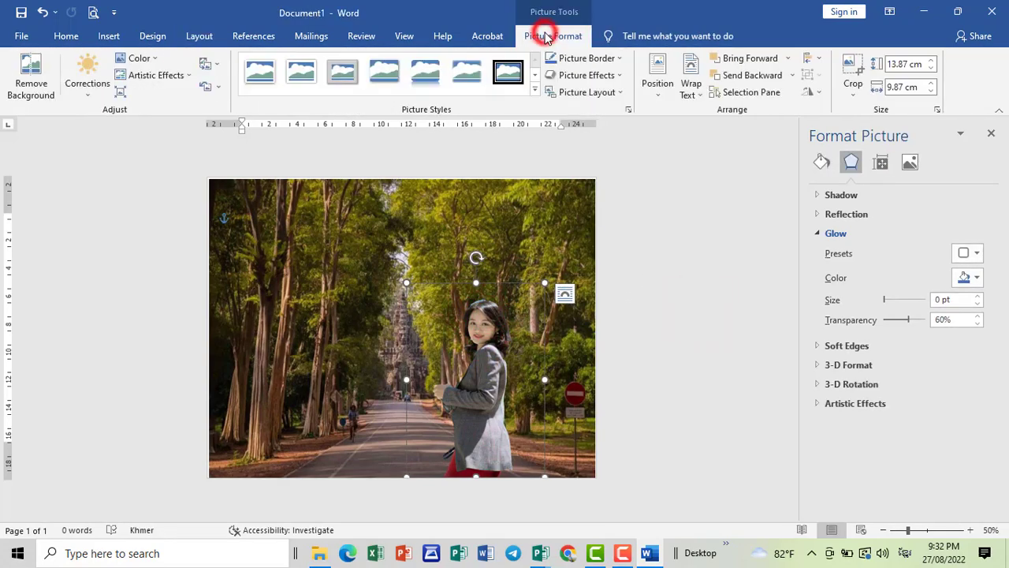
left_click(569, 75)
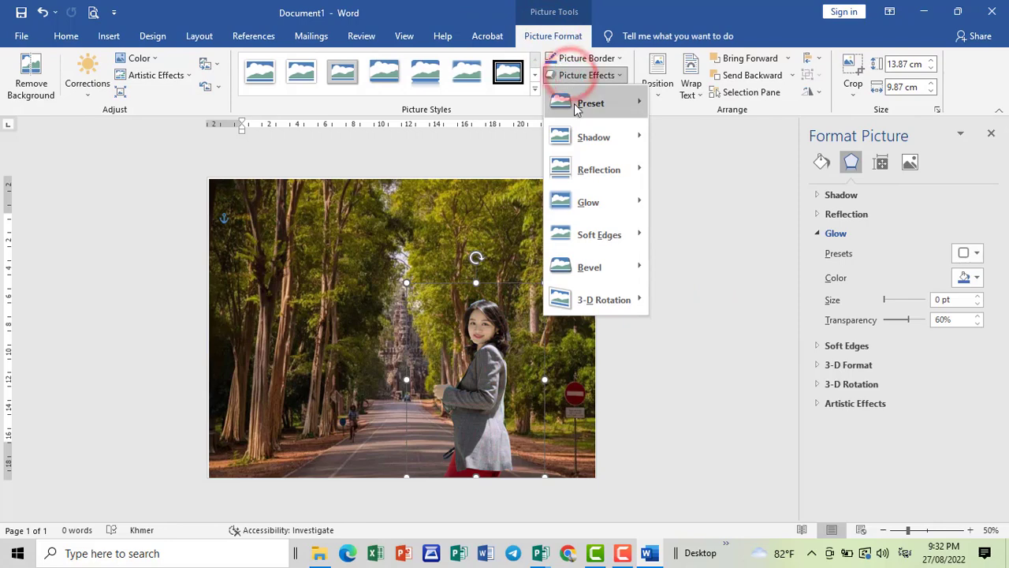
left_click(574, 102)
left_click(676, 124)
left_click(587, 62)
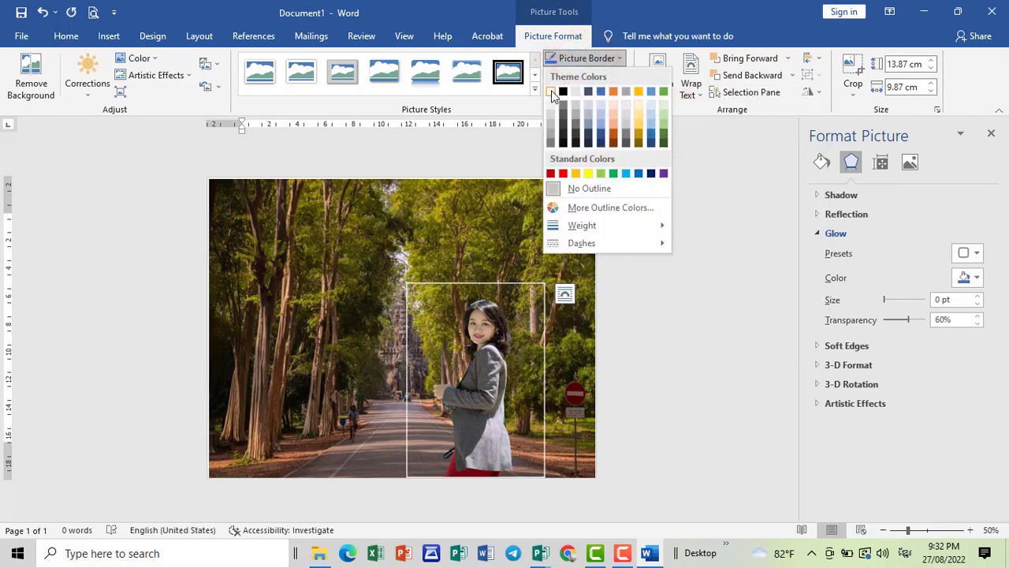
left_click(583, 190)
Clear all picture effects from the background photo, leaving its layout unchanged.
left_click(704, 293)
left_click(563, 235)
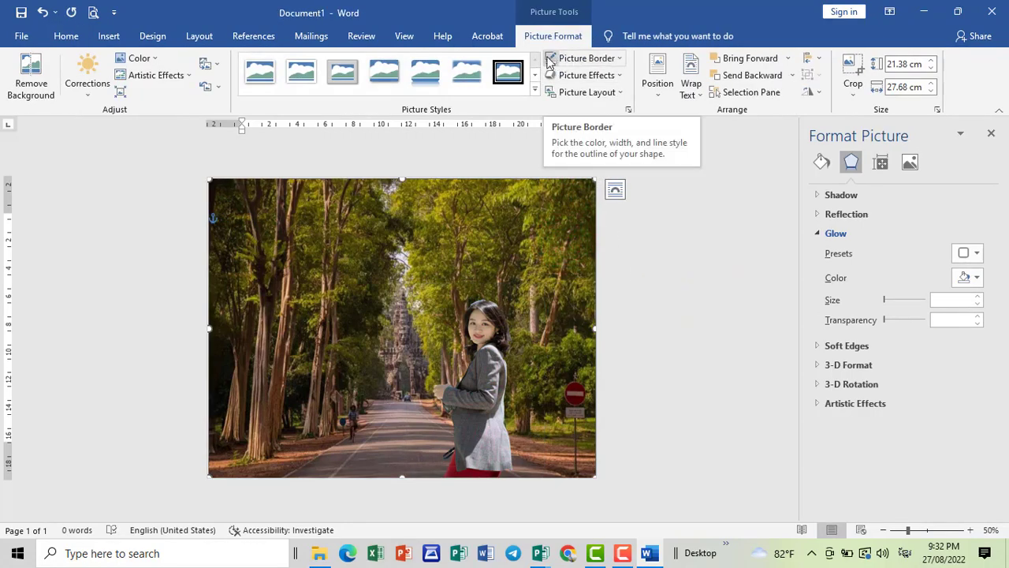
left_click(588, 75)
mouse_move(619, 101)
left_click(671, 124)
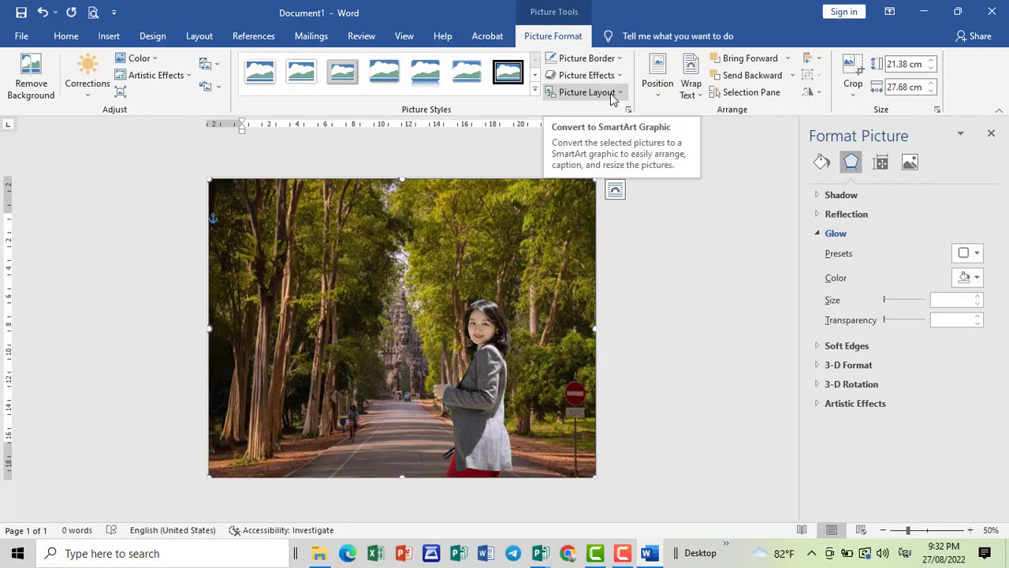
left_click(614, 95)
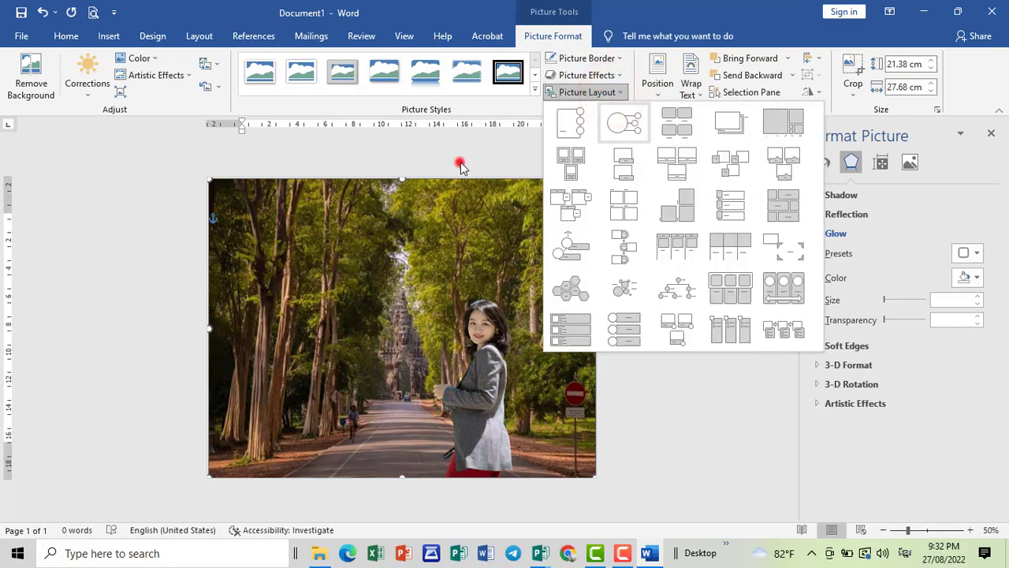
left_click(460, 164)
left_click(670, 356)
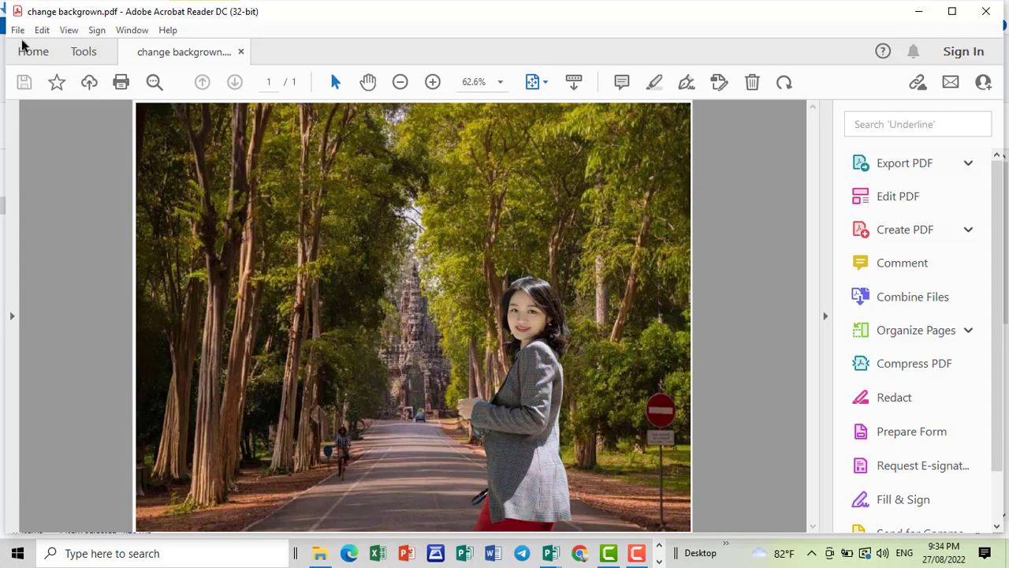
Start a Save As of change backgrown.pdf, then minimize Acrobat Reader to show Downloads.
left_click(17, 30)
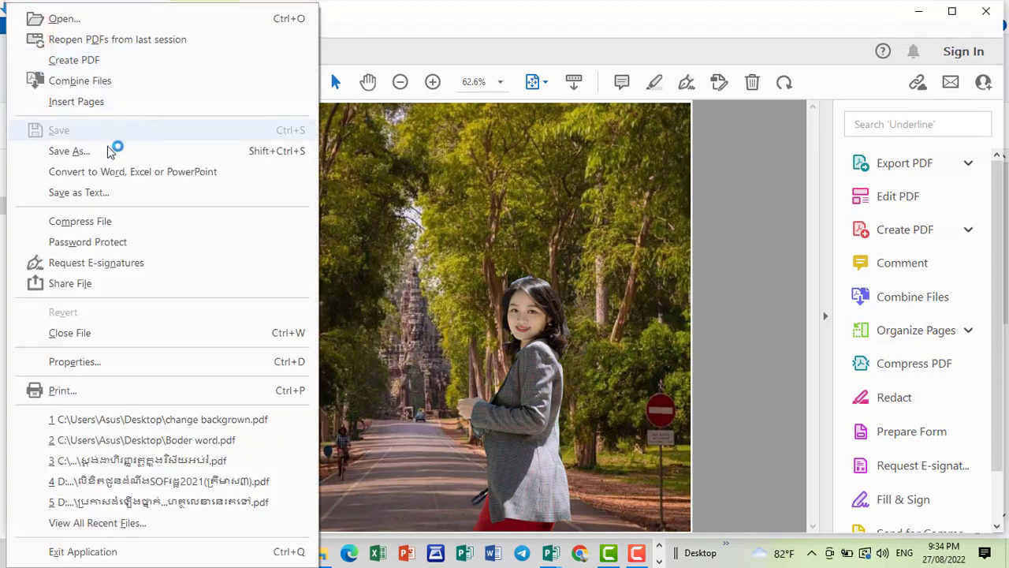
left_click(91, 152)
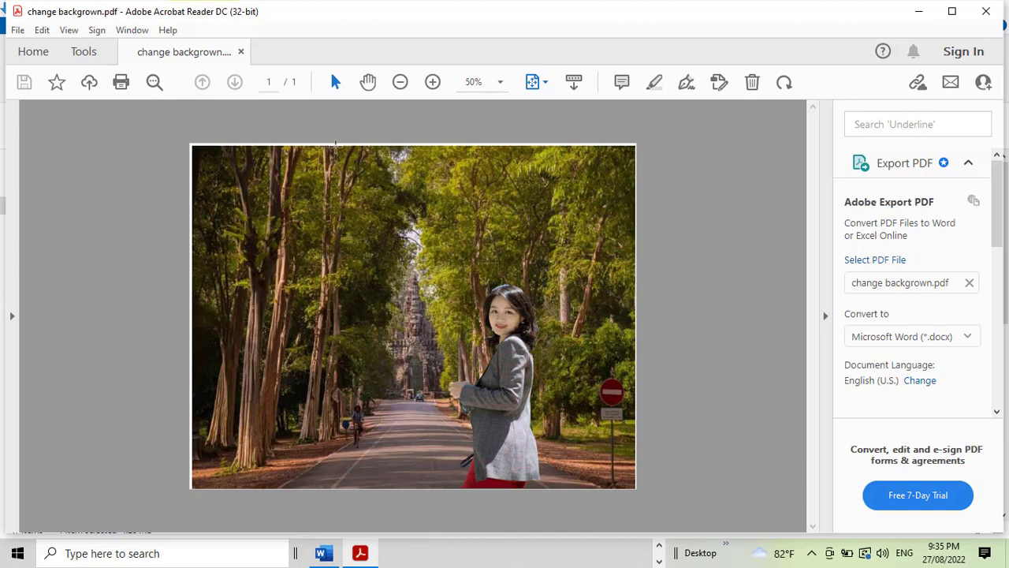
left_click(919, 12)
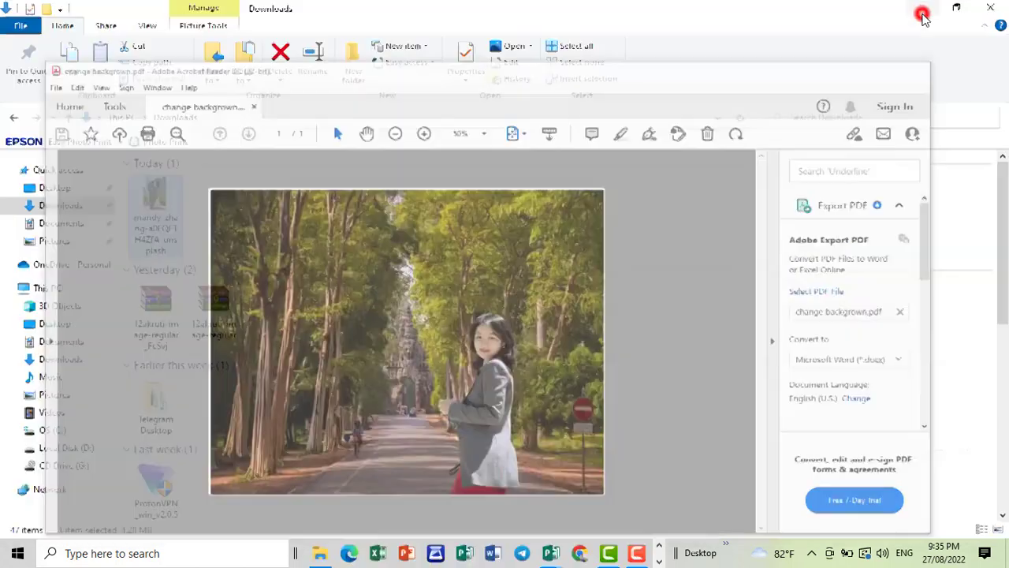